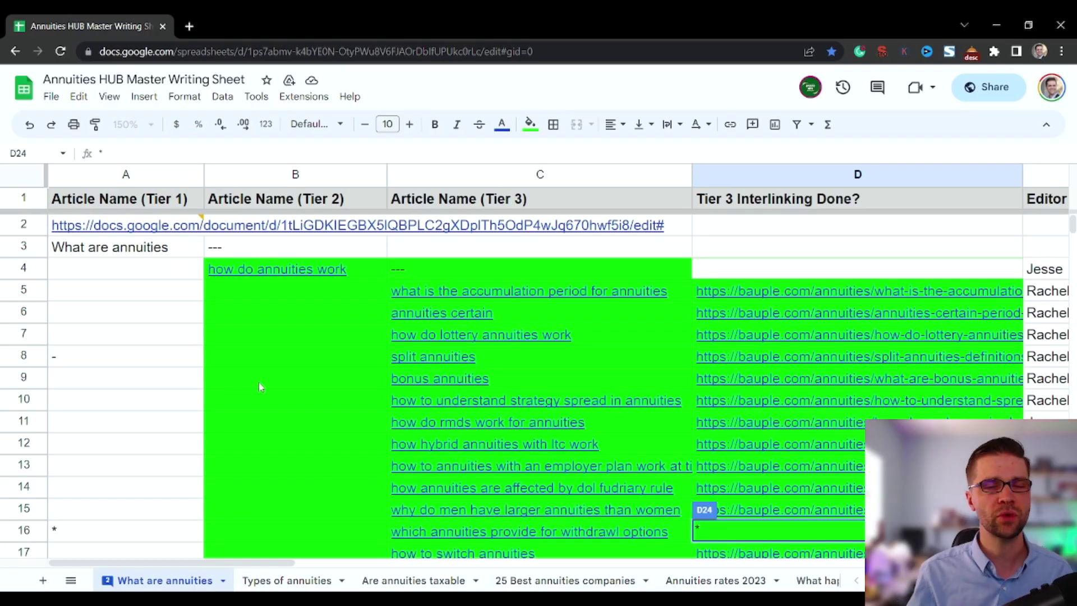
scroll(244, 392, "down", 1)
scroll(234, 396, "up", 1)
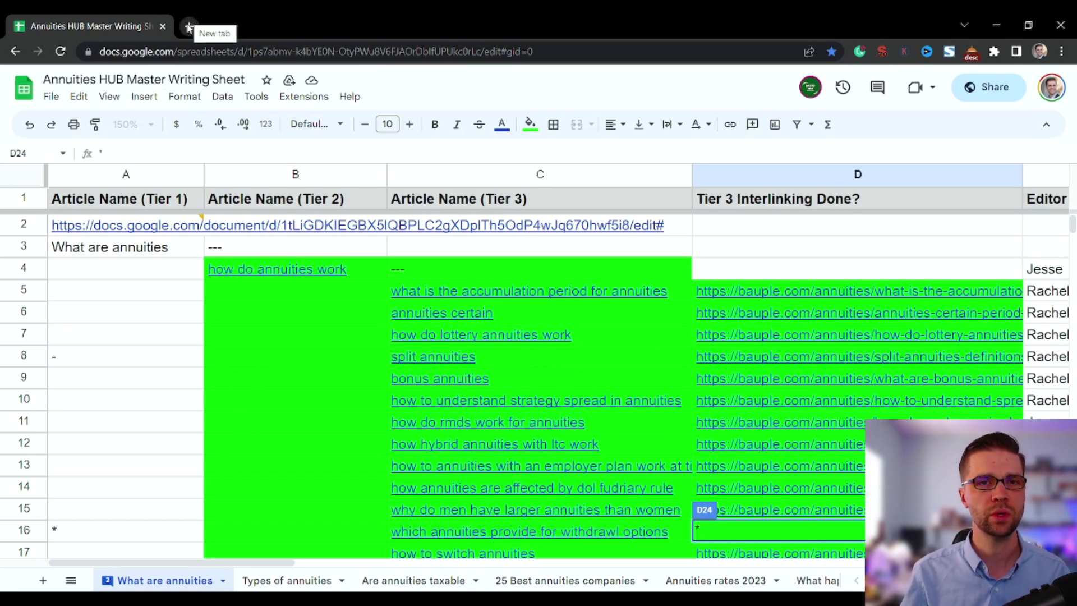
scroll(266, 380, "down", 1)
scroll(267, 379, "up", 1)
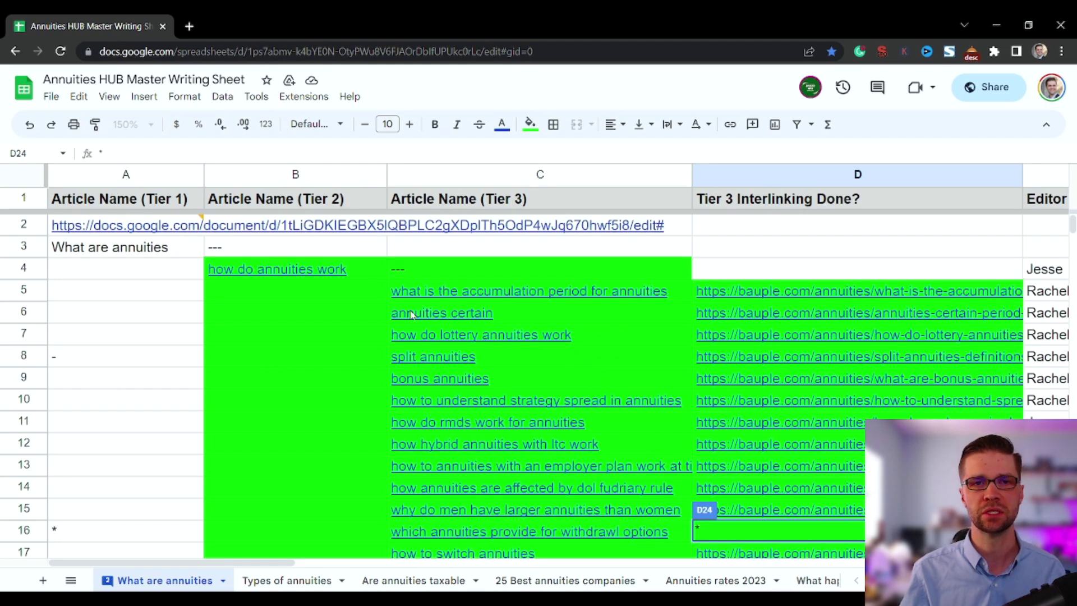
Highlight the Tier 3, Tier 2 and Tier 1 article name columns one after another to review the hub's structure
left_click(482, 184)
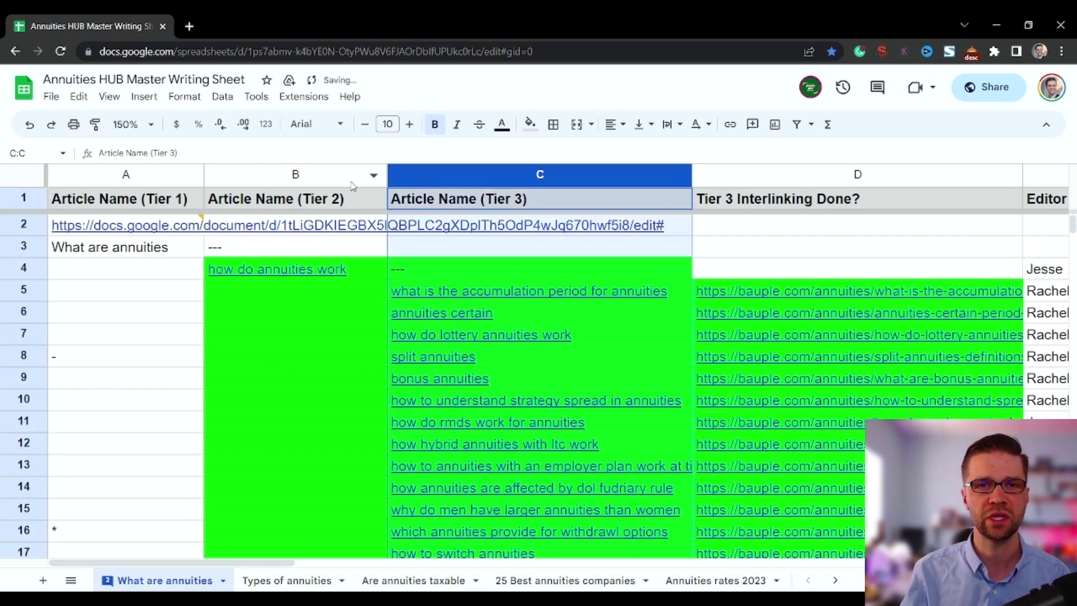
left_click(266, 176)
left_click(144, 174)
left_click(359, 357)
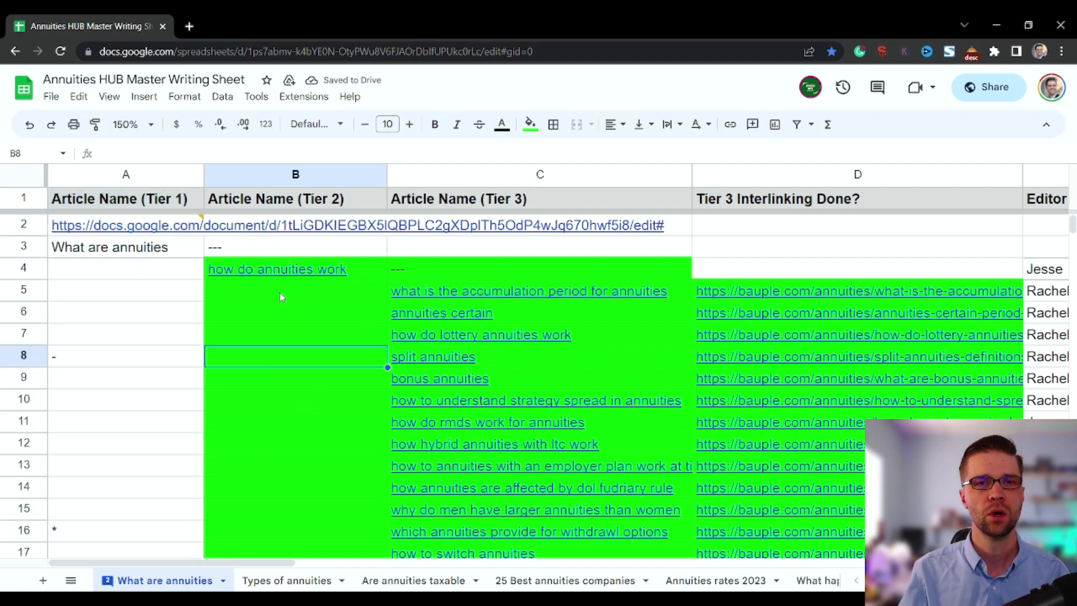
Open the published accumulation period article linked in row 5 and skim it as far as its table of contents
left_click(744, 301)
left_click(769, 316)
left_click(250, 17)
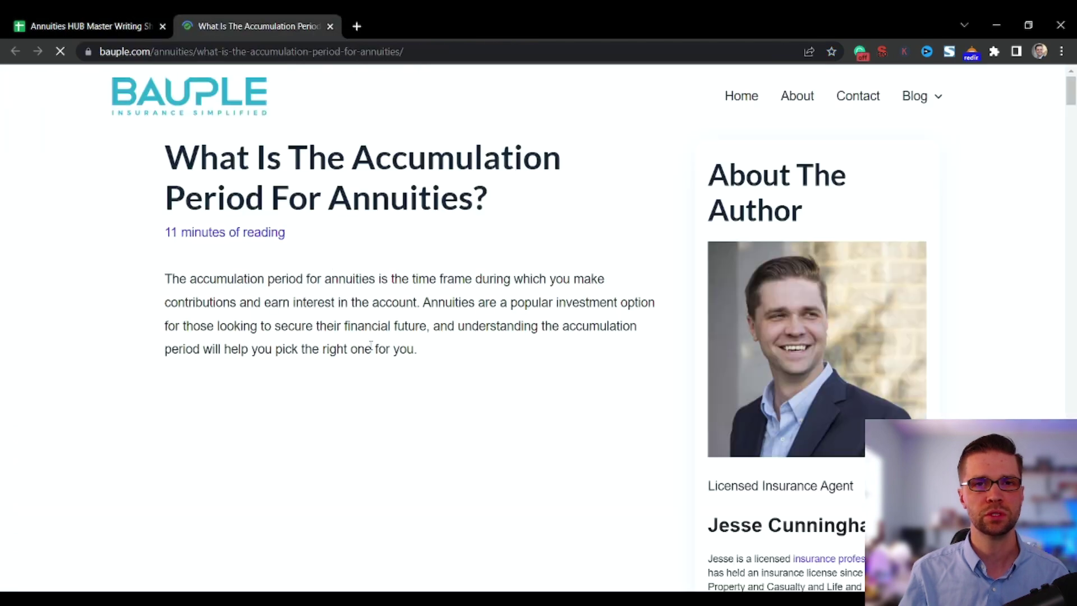
scroll(199, 296, "down", 8)
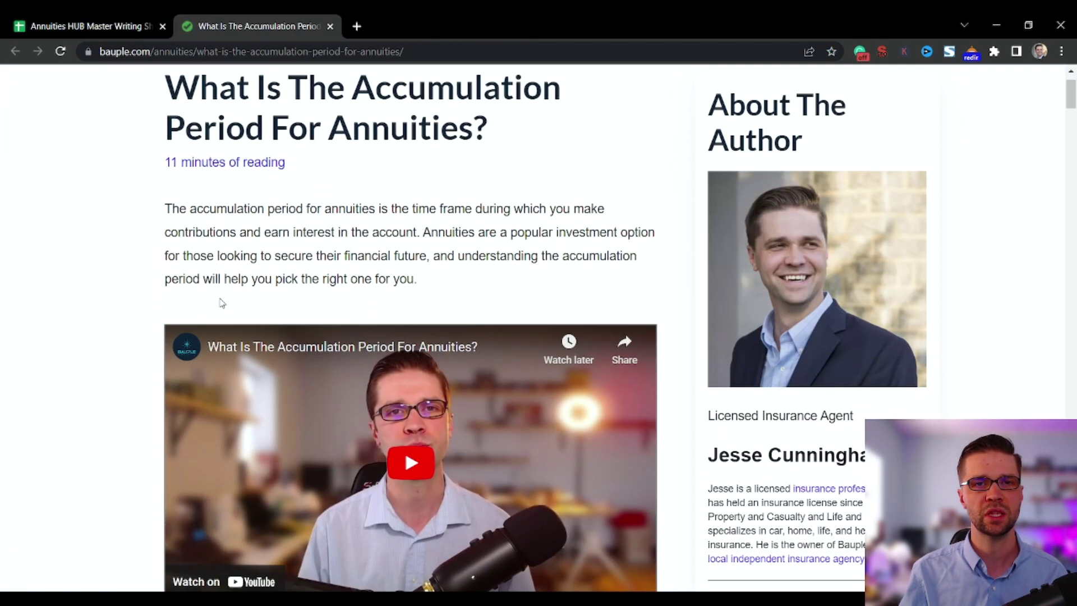
scroll(163, 302, "down", 6)
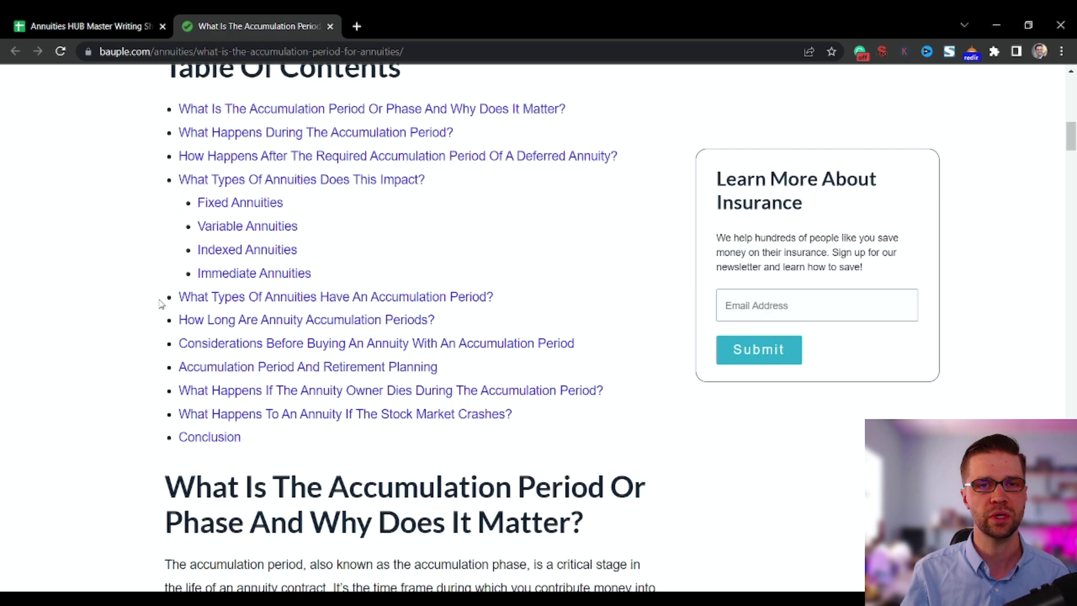
scroll(163, 303, "up", 7)
scroll(303, 305, "up", 8)
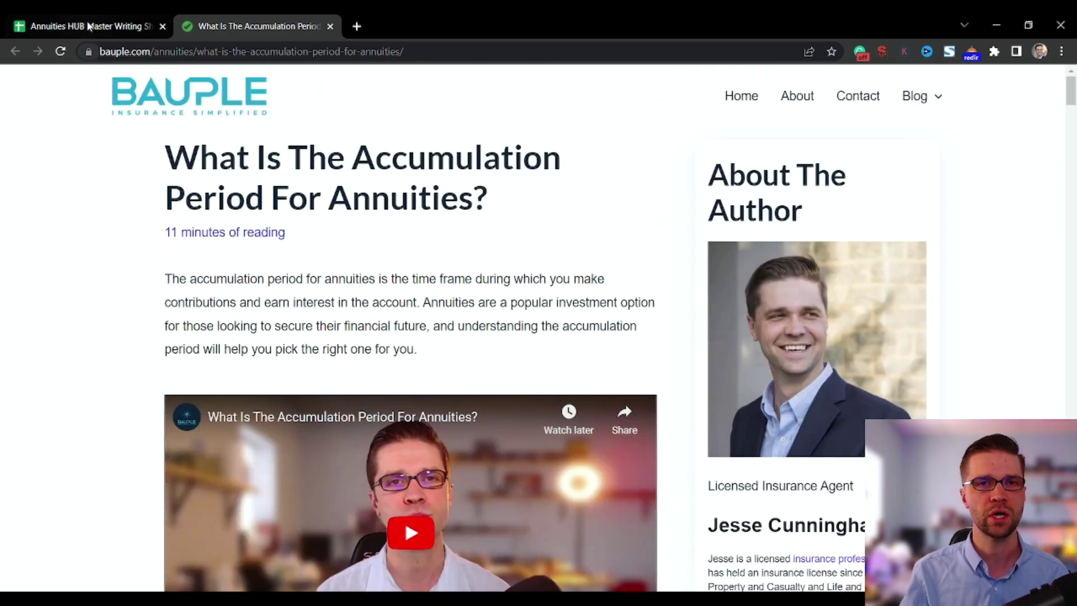
Back in the writing sheet, preview the Tier 2 article "how do annuities work" and highlight its Tier 3 articles in C5:C18
key("ctrl+shift+Tab")
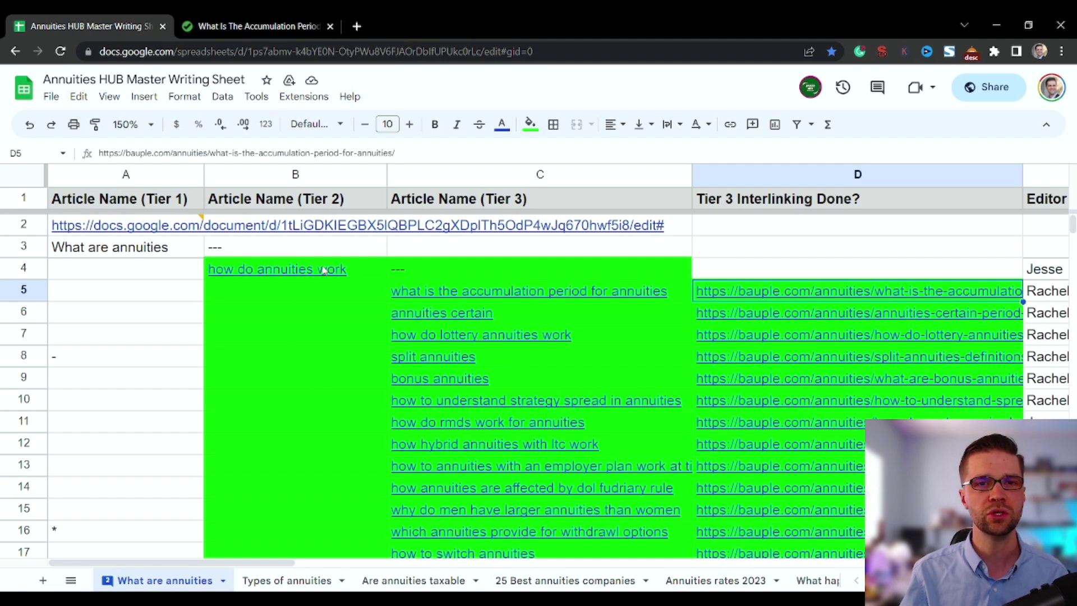
left_click(303, 276)
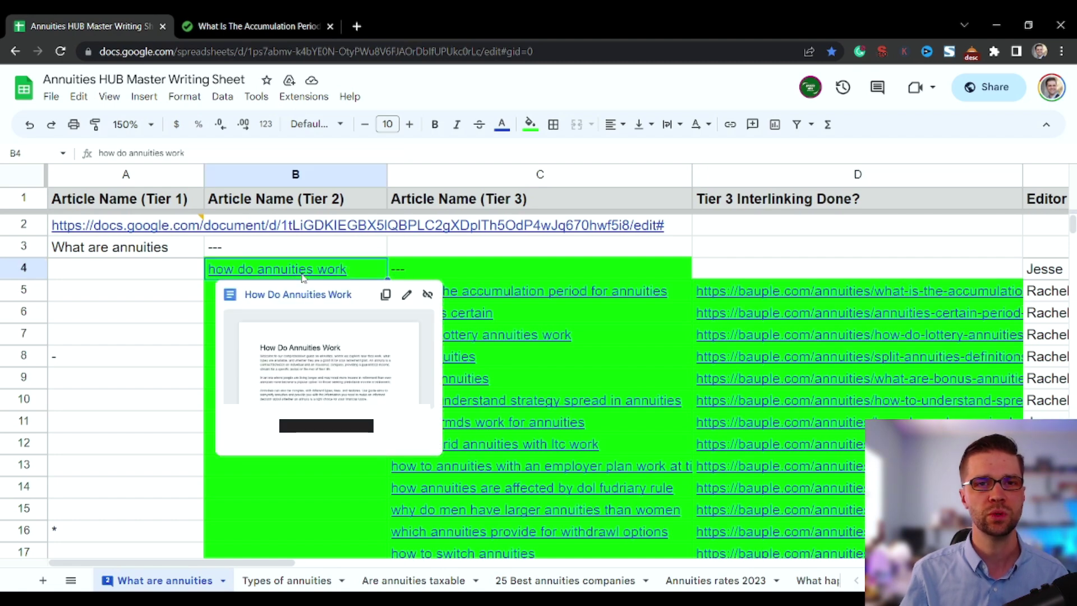
scroll(432, 274, "down", 1)
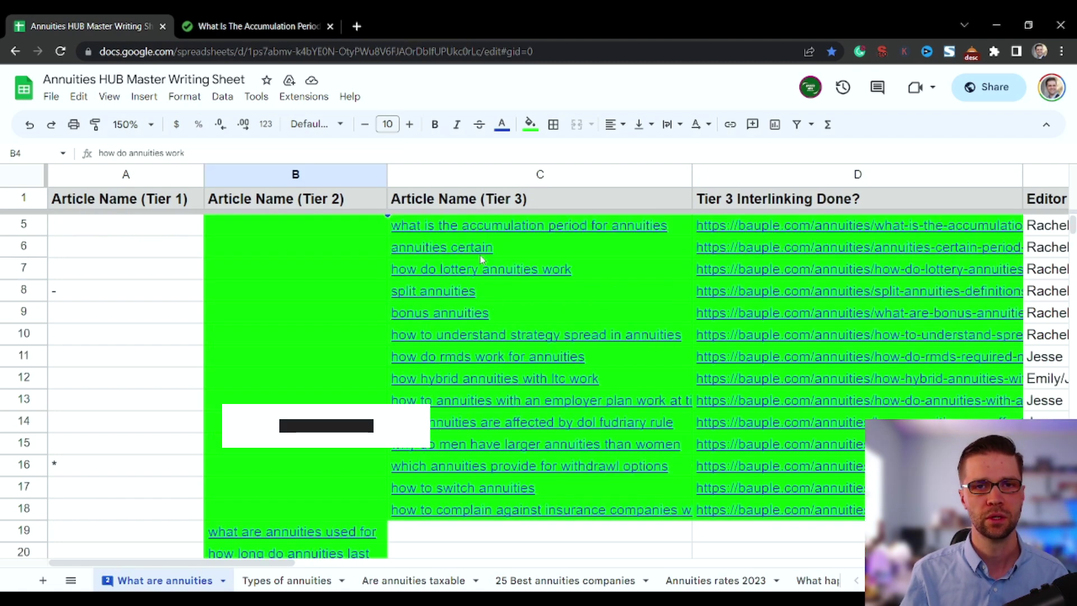
left_click(457, 228)
left_click(443, 510, "shift")
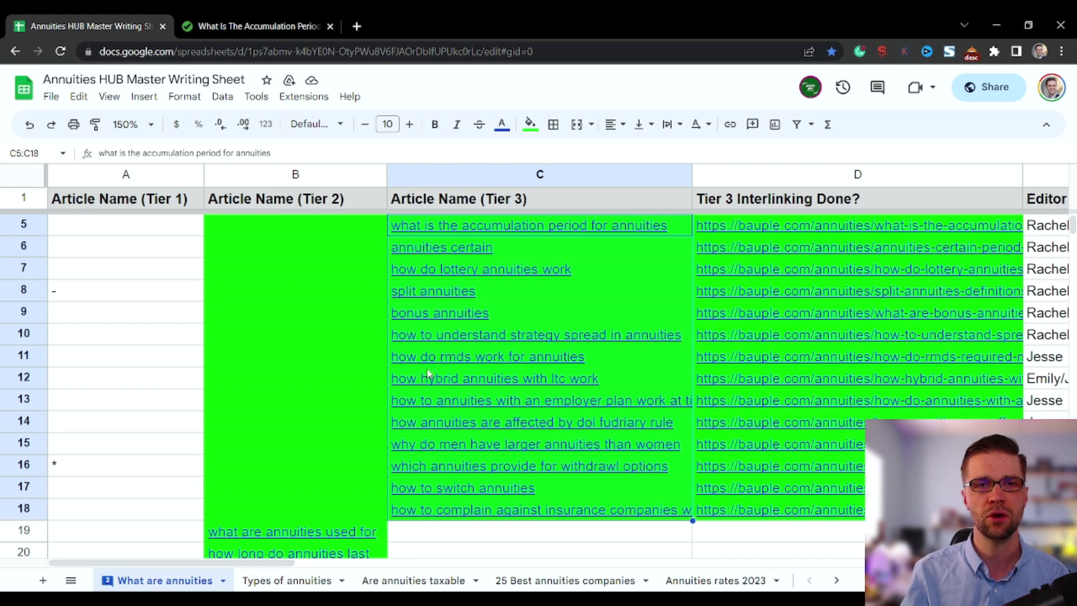
scroll(427, 238, "up", 1)
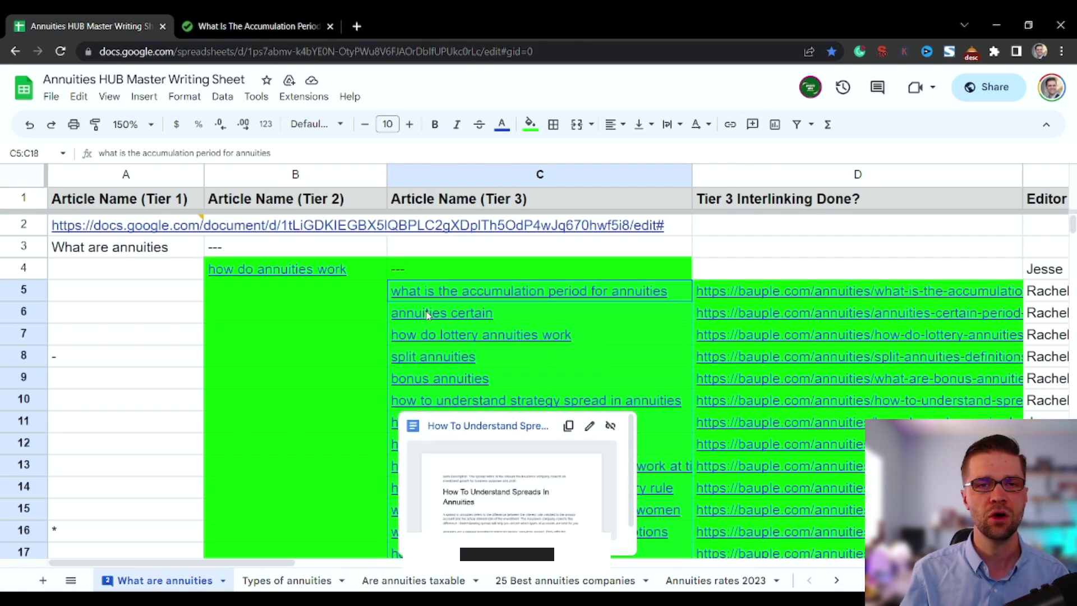
scroll(427, 290, "down", 1)
scroll(426, 290, "up", 1)
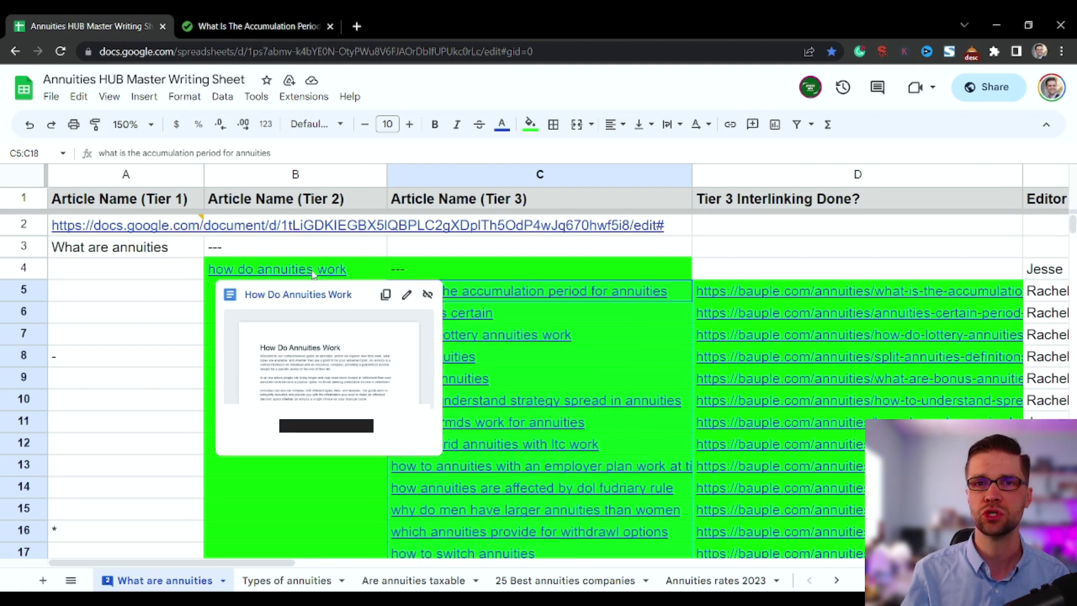
Match the open accumulation period article with its entry in the writing sheet and highlight row 5
left_click(312, 272)
left_click(248, 23)
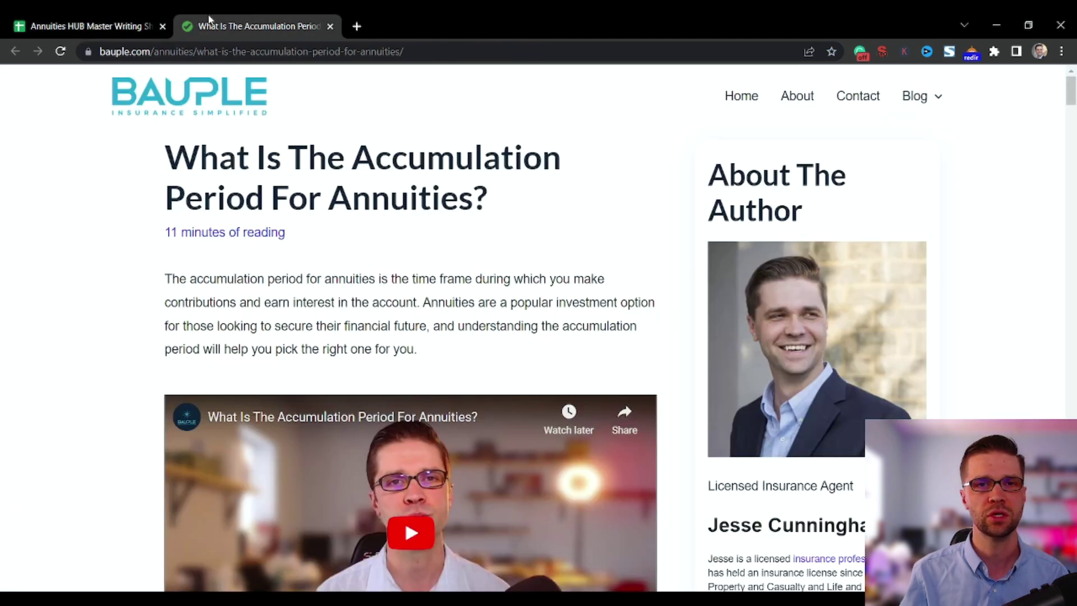
left_click(90, 25)
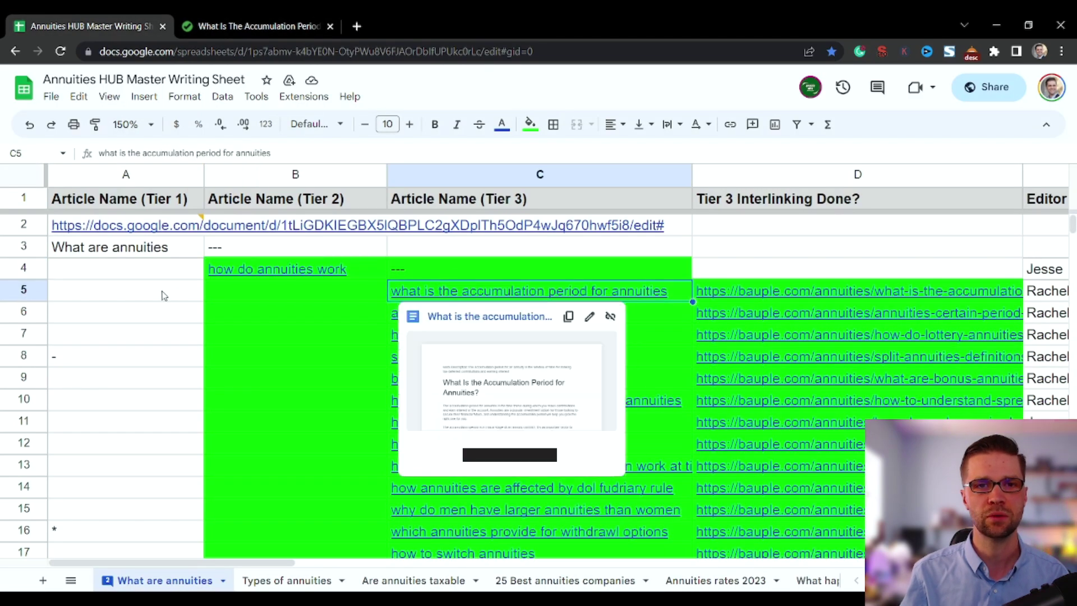
left_click(17, 289)
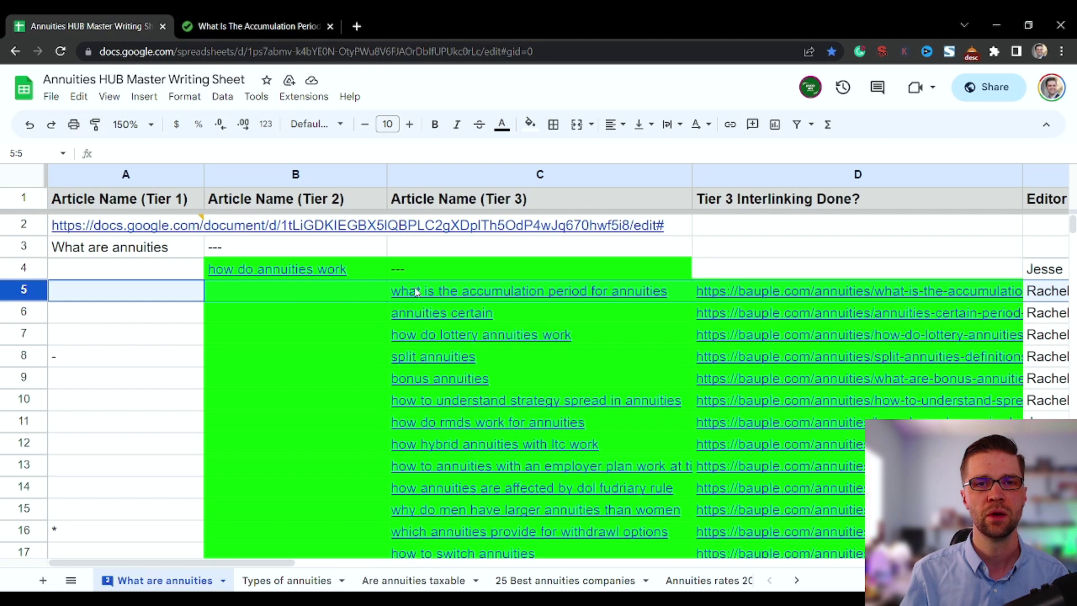
In the accumulation period article, highlight the introductory sentence that links to the "How Do Annuities Work?" guide
left_click(233, 26)
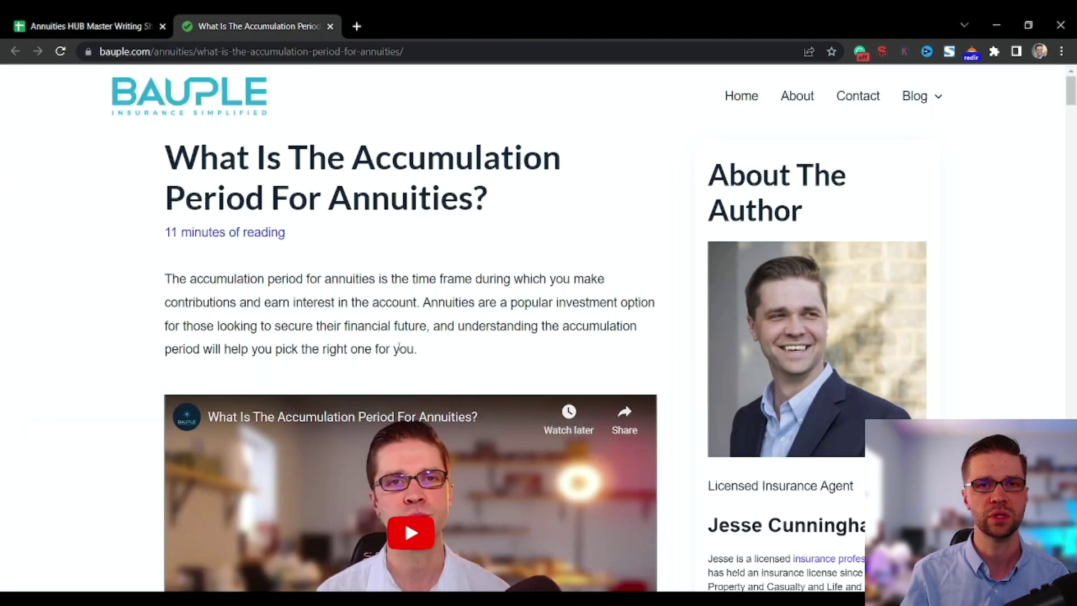
scroll(447, 379, "down", 6)
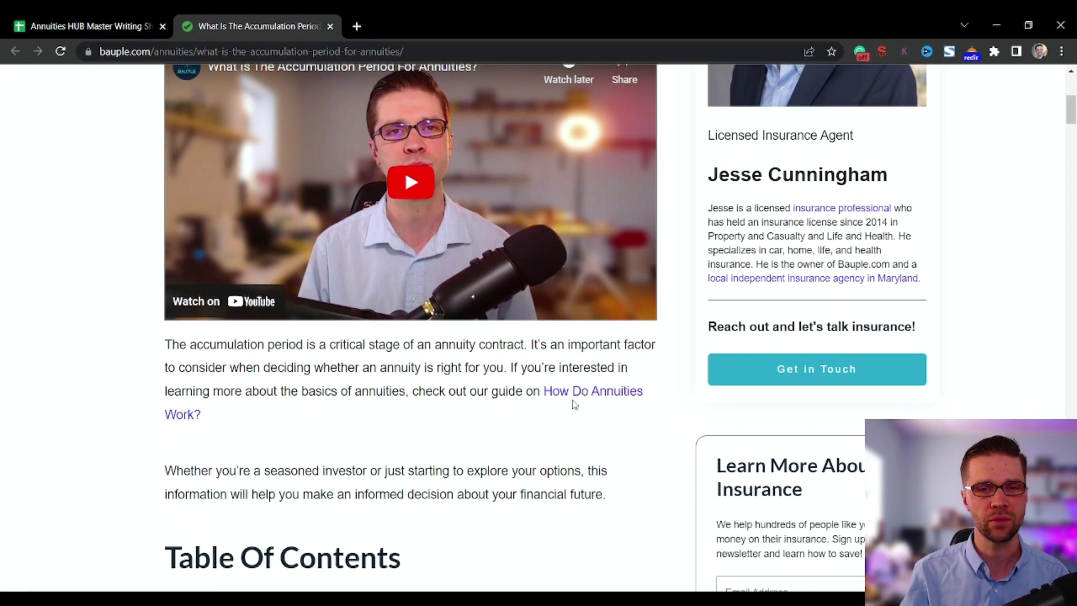
left_click_drag(560, 416, 508, 368)
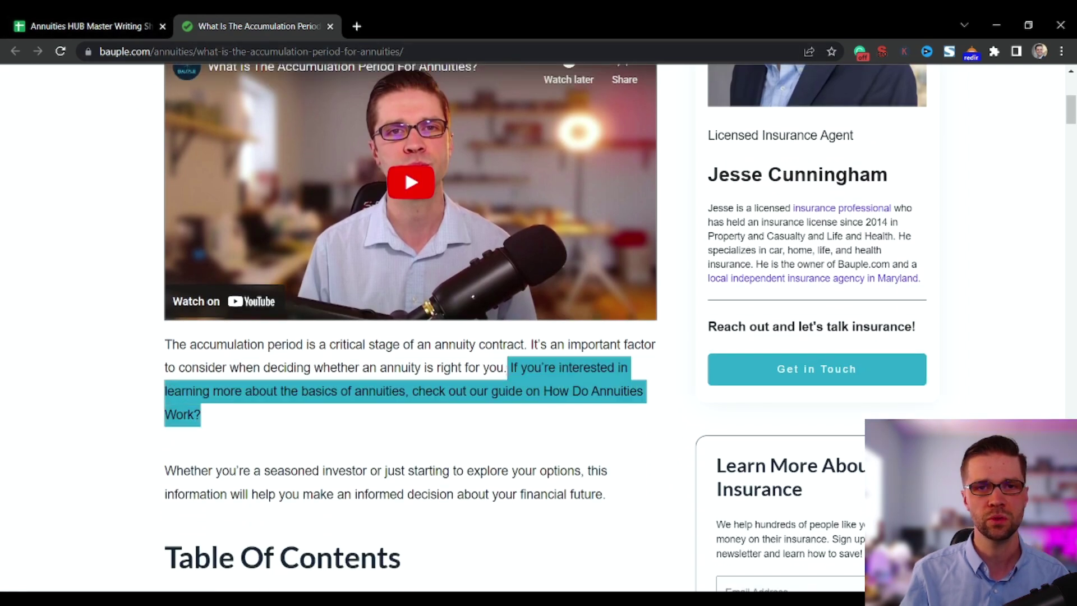
left_click(503, 394)
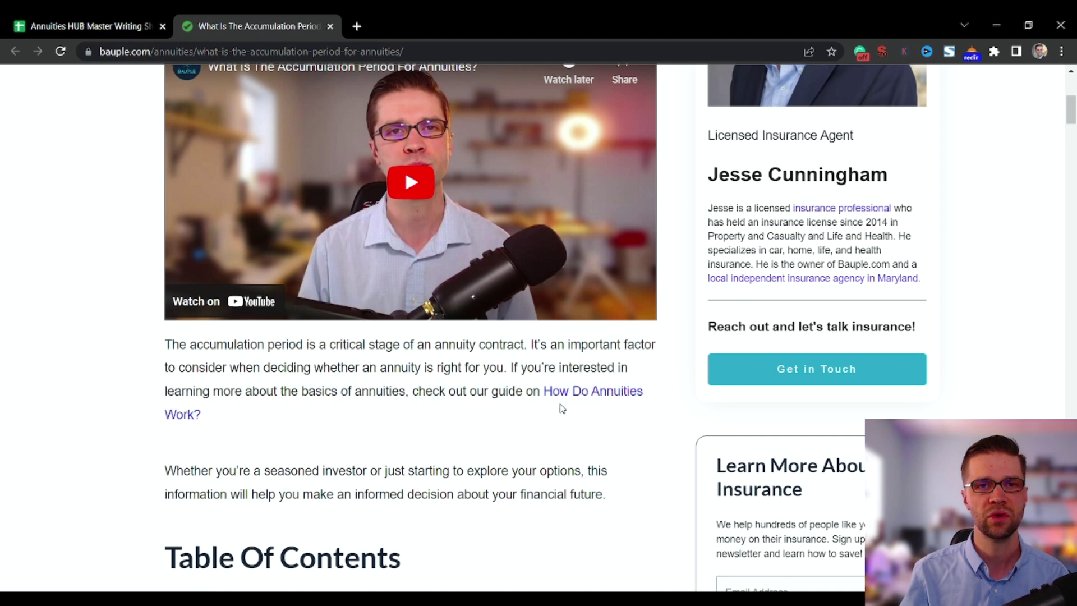
left_click_drag(562, 408, 517, 367)
left_click(538, 424)
left_click_drag(544, 421, 510, 368)
left_click(533, 419)
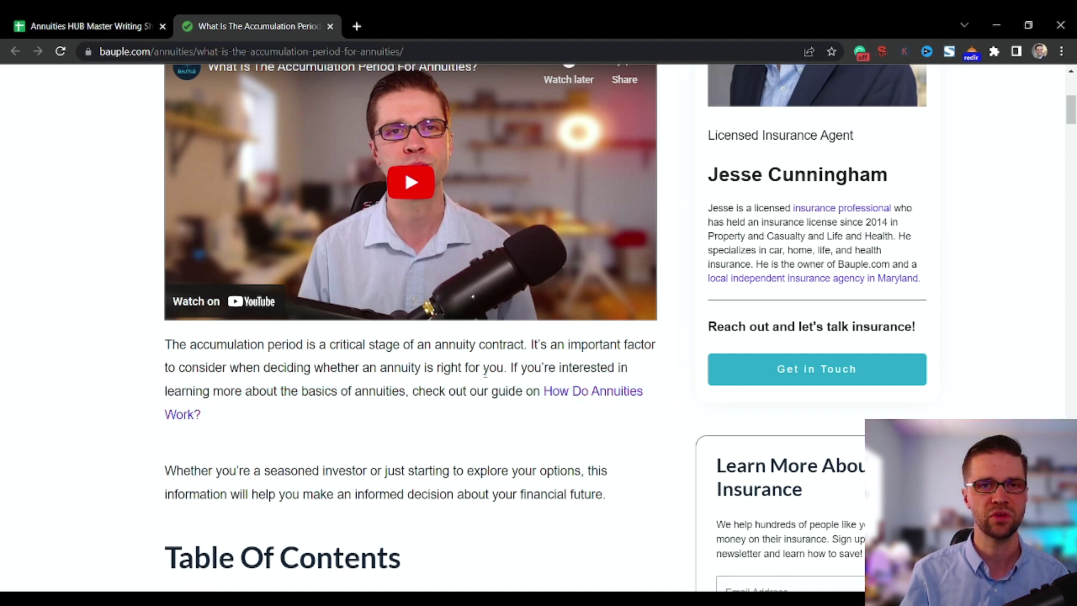
left_click_drag(260, 396, 527, 392)
left_click(395, 404)
left_click(530, 404)
Highlight the Tier 2 column in the writing sheet and open the published annuities certain article linked in row 6
left_click(133, 25)
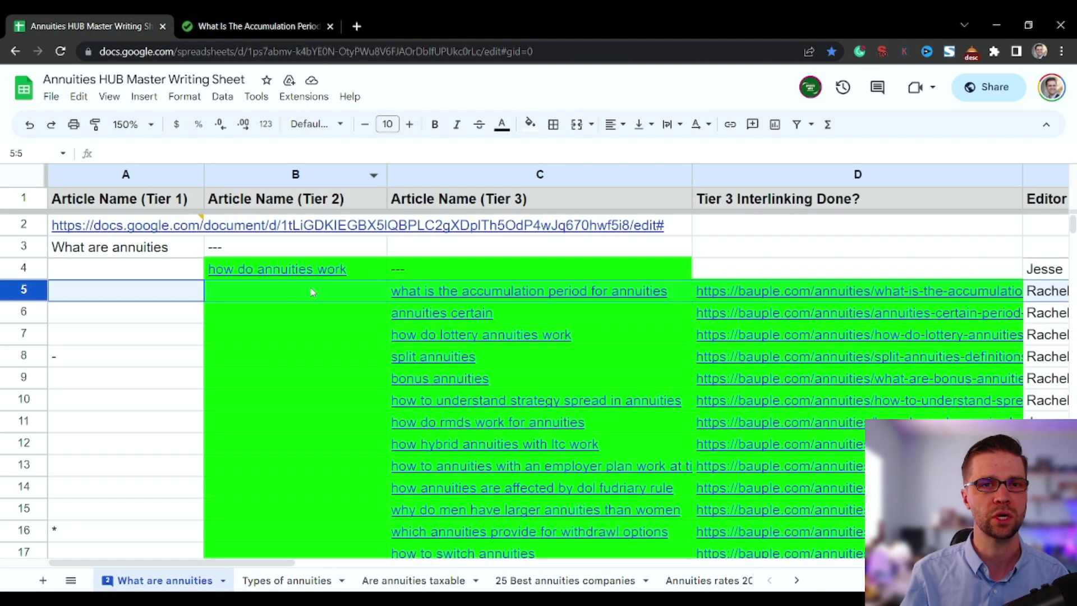
left_click(325, 174)
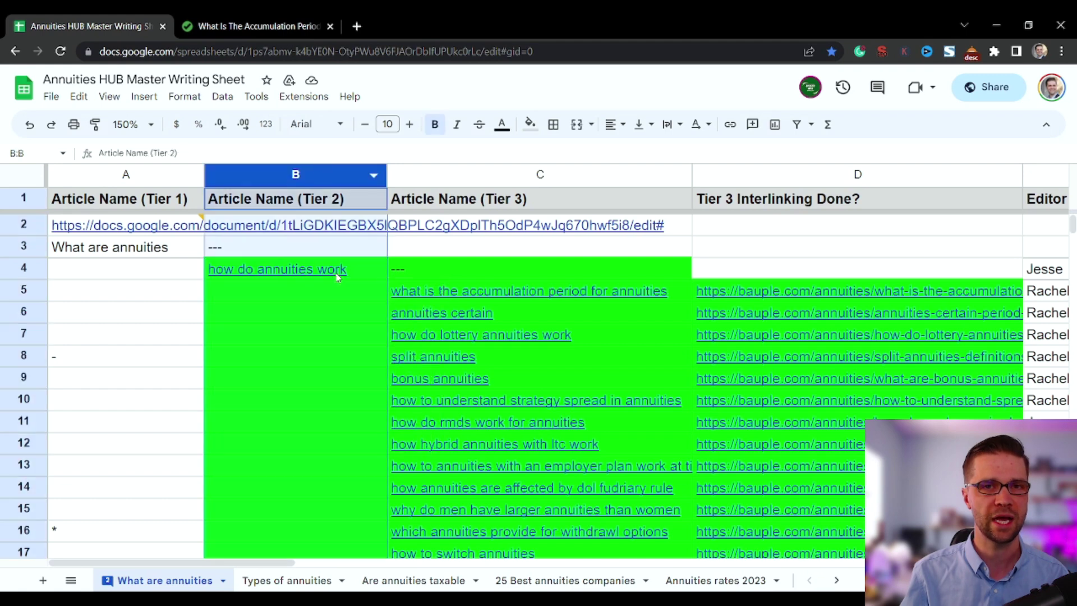
left_click(736, 313)
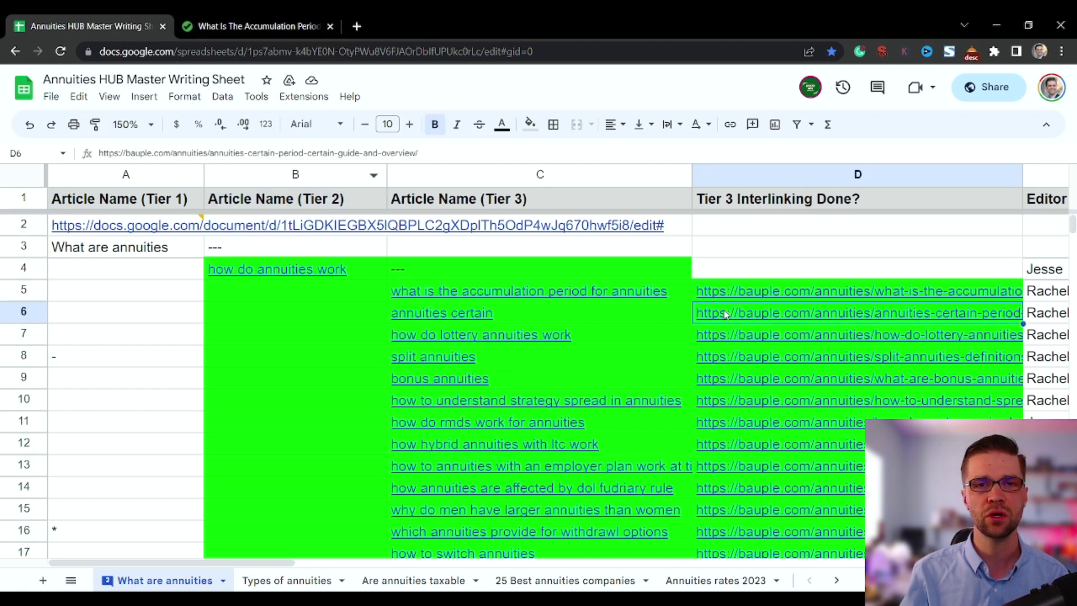
left_click(740, 338)
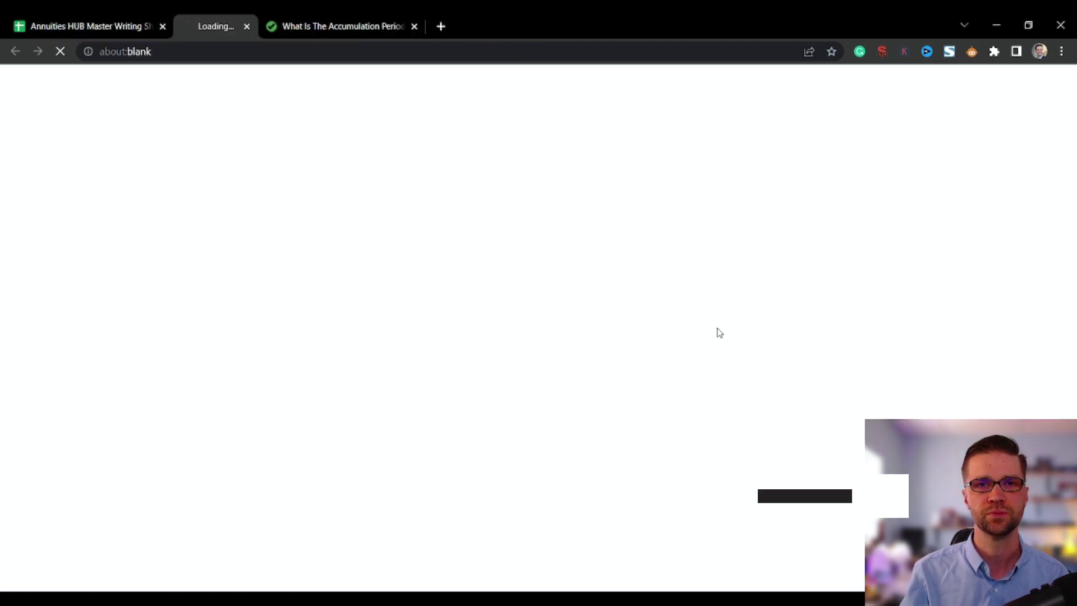
scroll(371, 399, "down", 5)
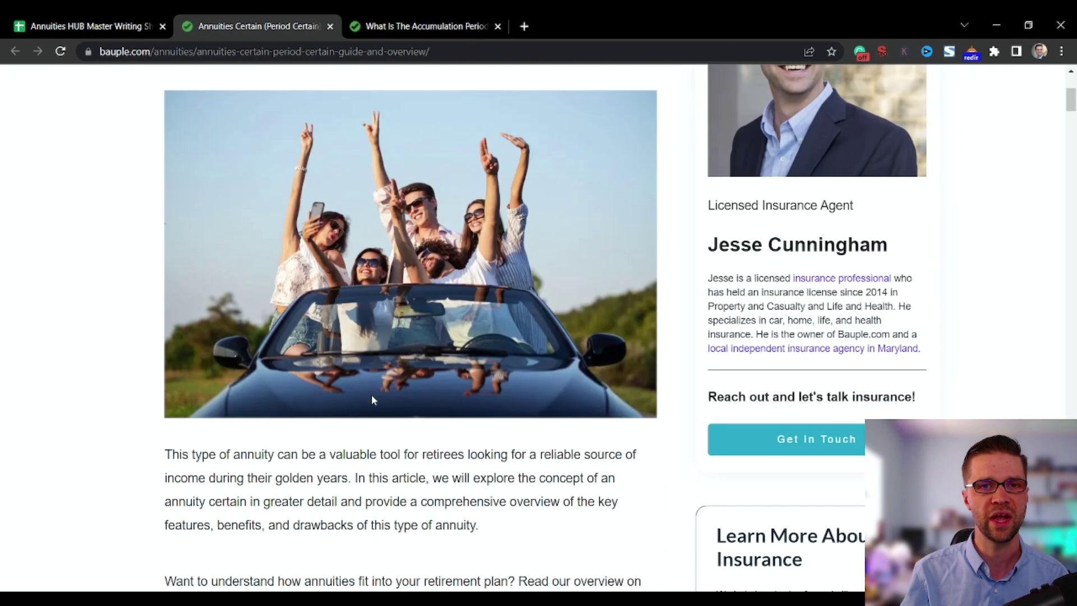
Find and highlight the paragraph above the table of contents that links to "How Do Annuities Work?" in the annuities certain article
scroll(371, 394, "down", 2)
left_click_drag(557, 465, 166, 441)
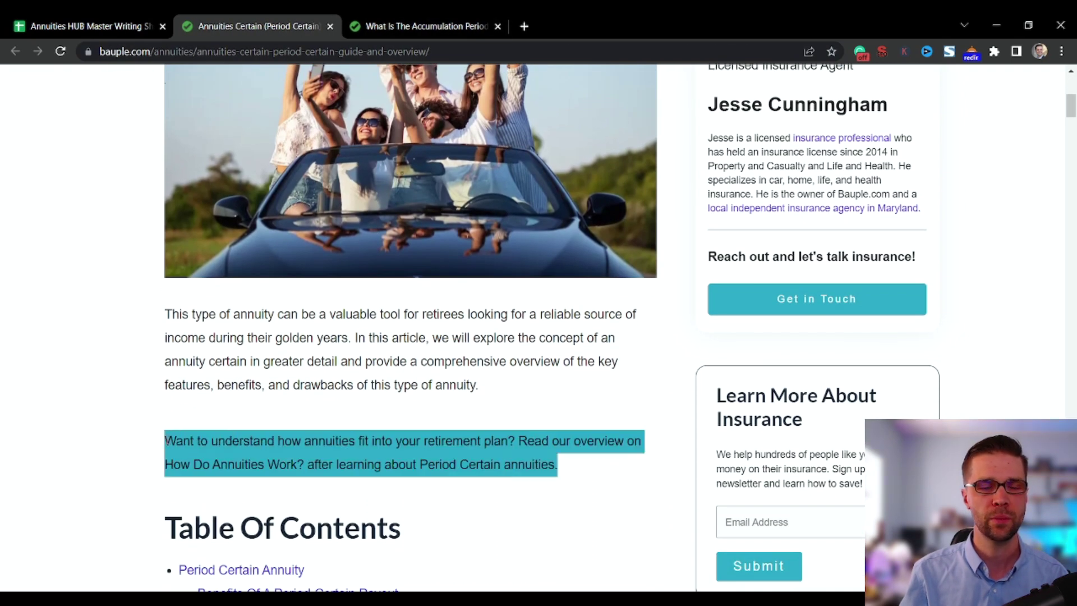
left_click(190, 441)
scroll(349, 415, "down", 1)
scroll(282, 442, "up", 1)
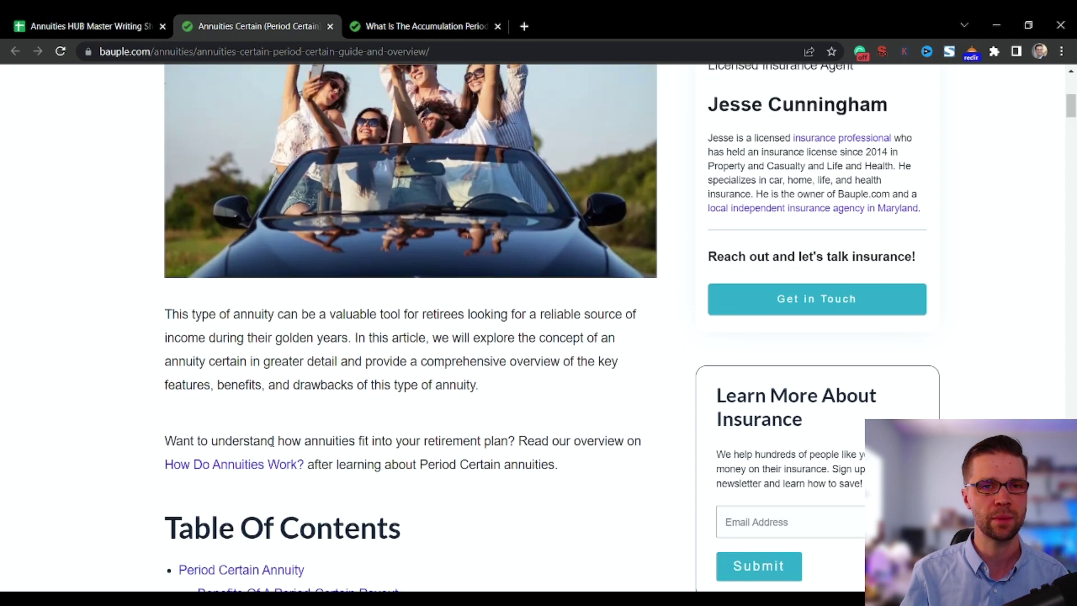
left_click_drag(165, 440, 582, 465)
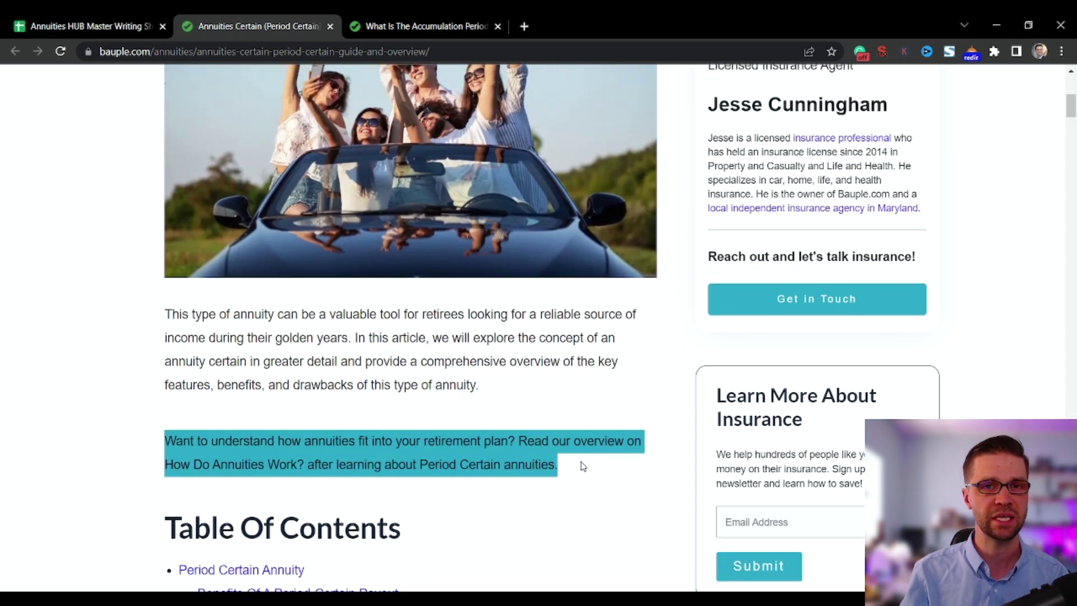
left_click(334, 466)
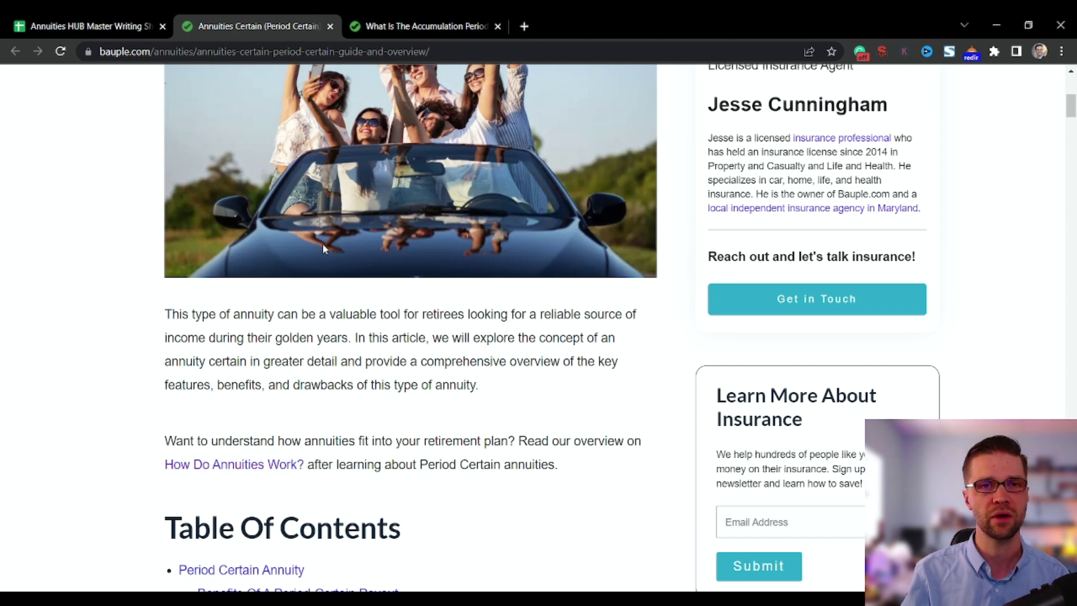
Compare the "How Do Annuities Work?" link wording in the accumulation period and annuities certain articles, then return to the writing sheet
left_click(426, 21)
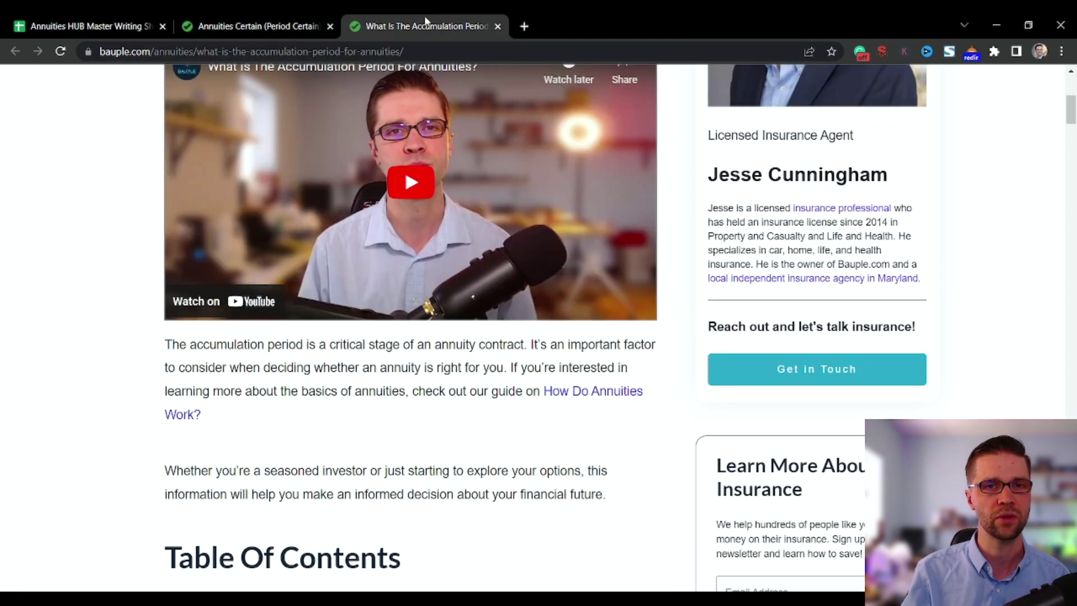
left_click_drag(508, 421, 506, 379)
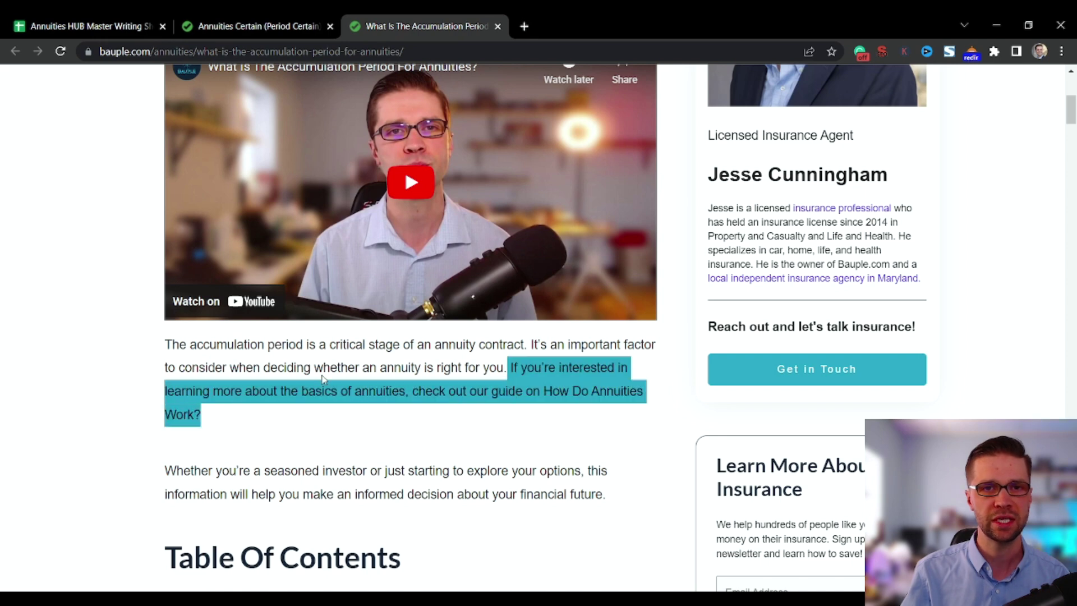
left_click(428, 397)
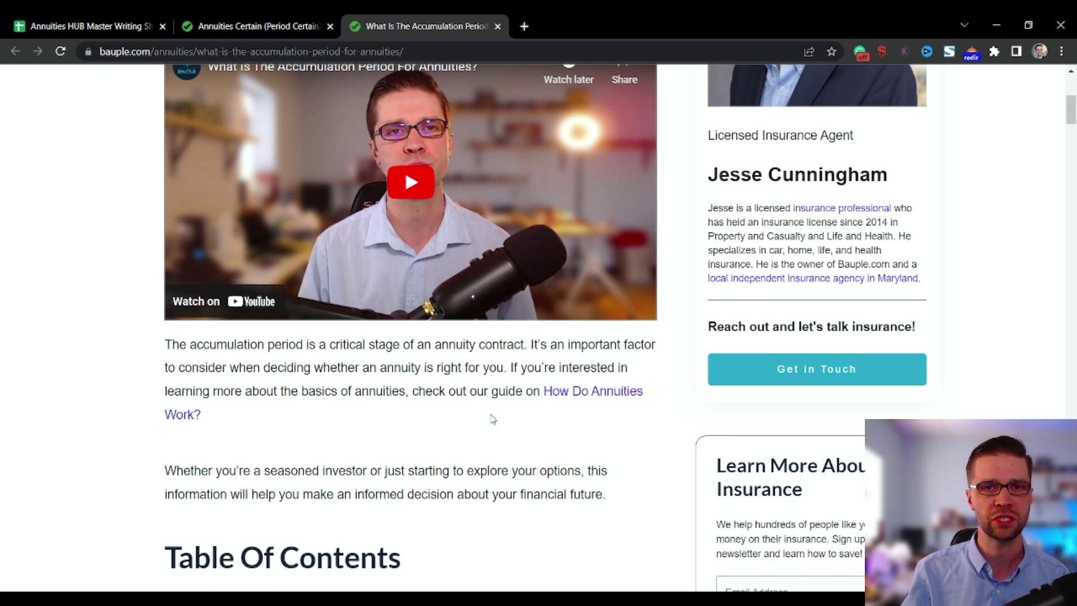
left_click(252, 22)
left_click_drag(247, 429, 163, 441)
left_click(443, 453)
left_click(567, 467)
left_click(232, 424)
left_click(109, 34)
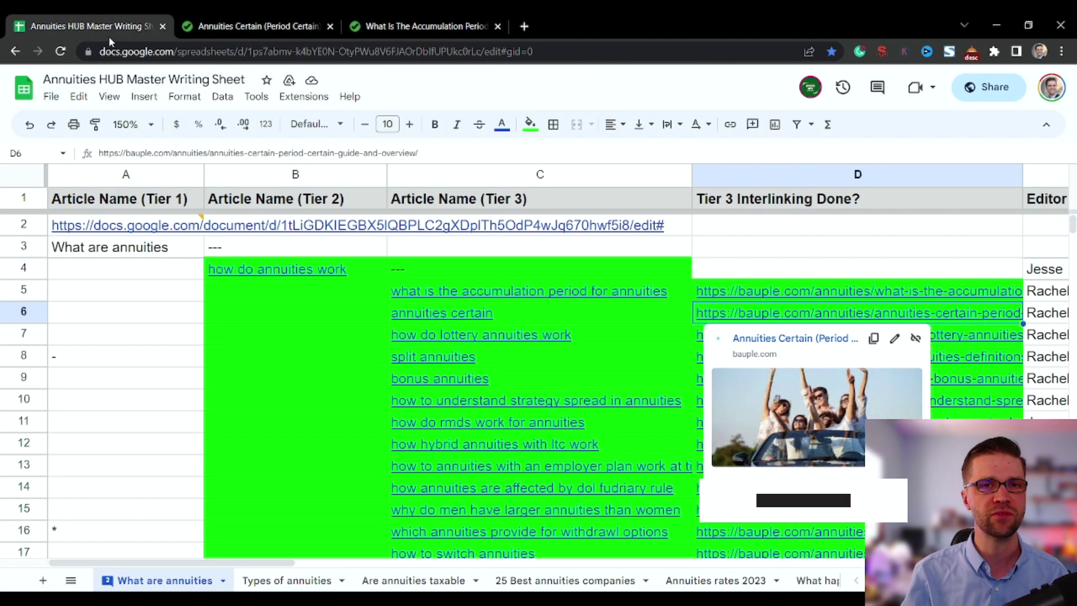
Open the published lottery annuities article linked in row 7 and highlight its paragraph linking to "How Do Annuities Work?"
left_click(720, 338)
left_click(738, 363)
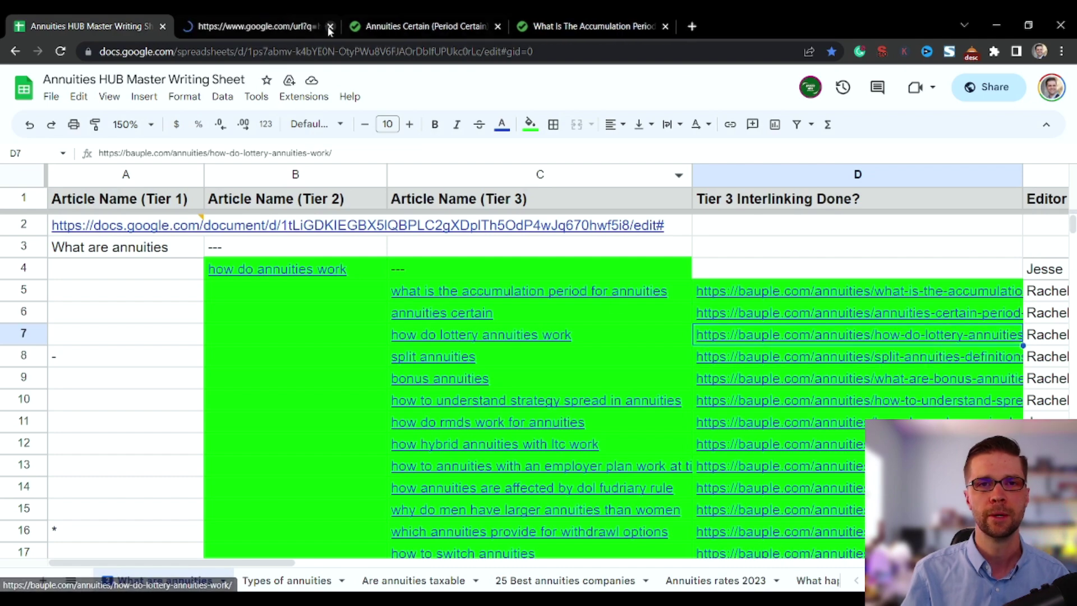
scroll(453, 312, "down", 10)
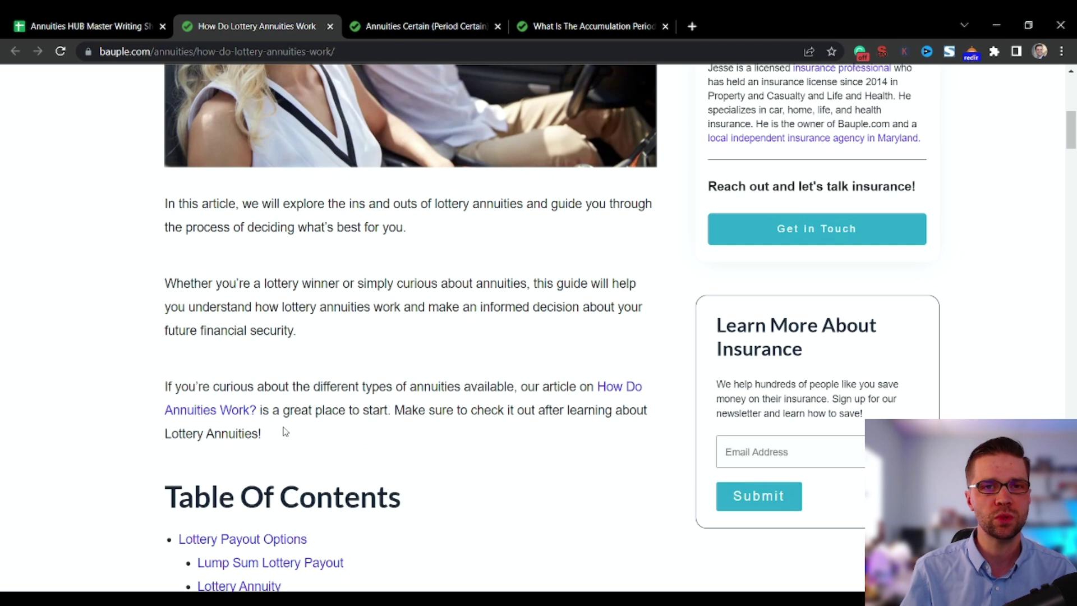
left_click_drag(161, 390, 433, 422)
left_click(353, 433)
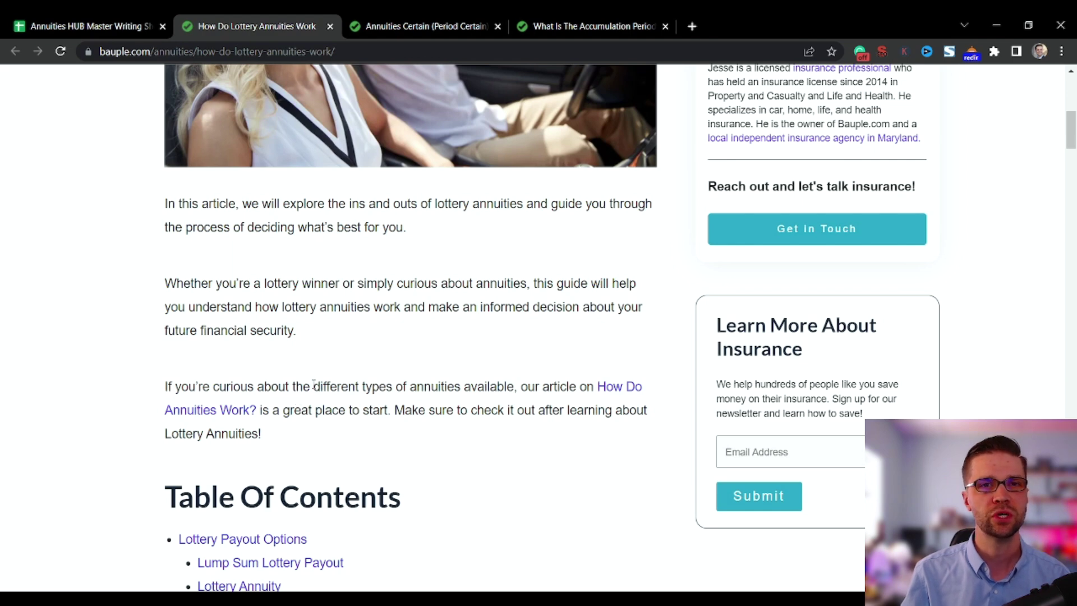
Return to the writing sheet and highlight the Tier 3 article column and the Tier 2 "how do annuities work" cell
left_click(127, 19)
left_click(455, 301)
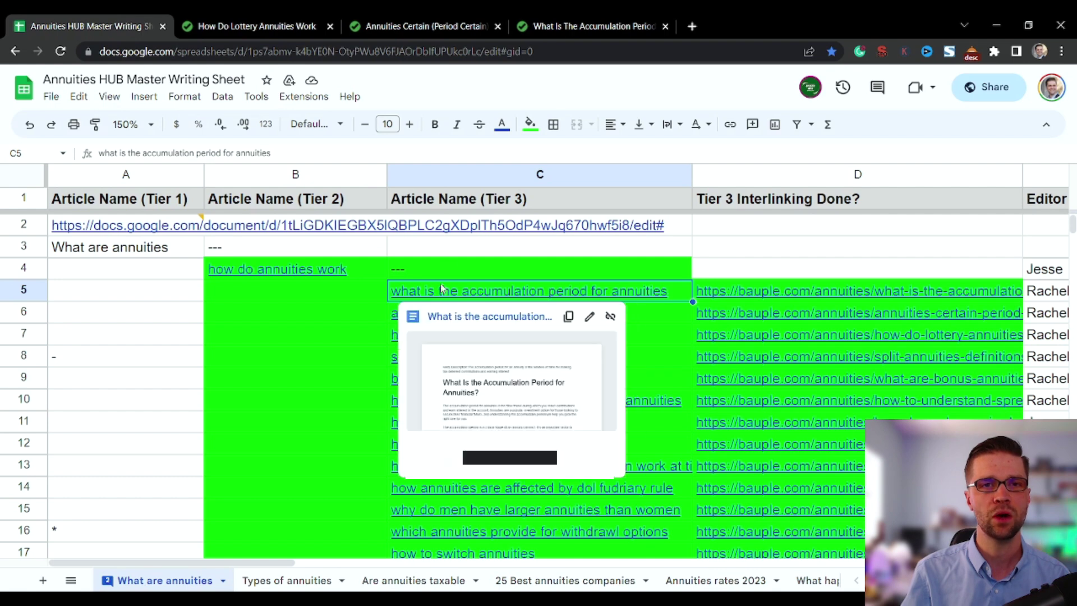
left_click(475, 179)
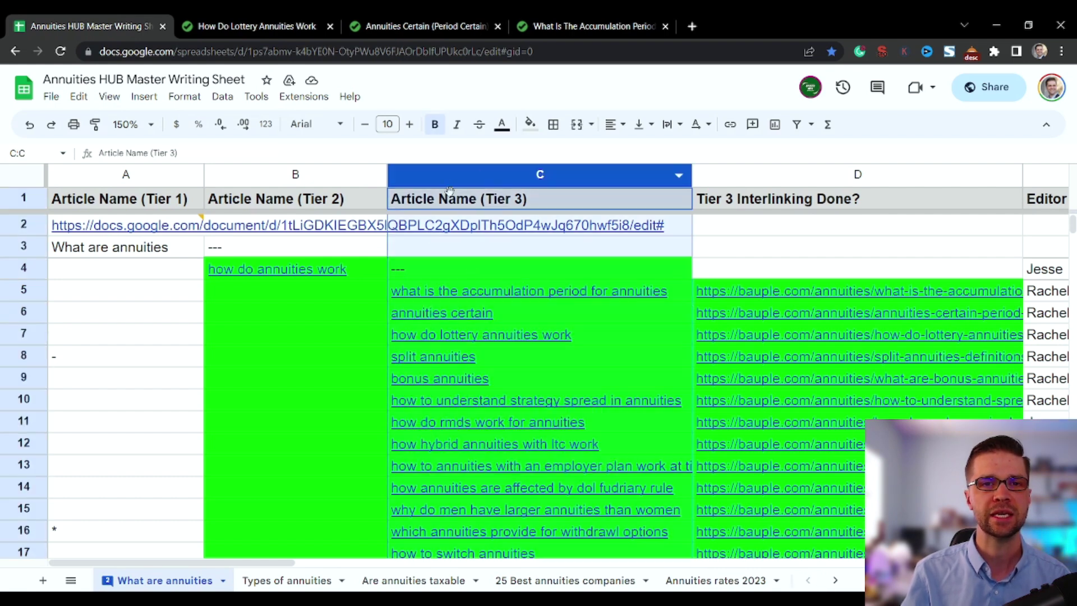
left_click(355, 268)
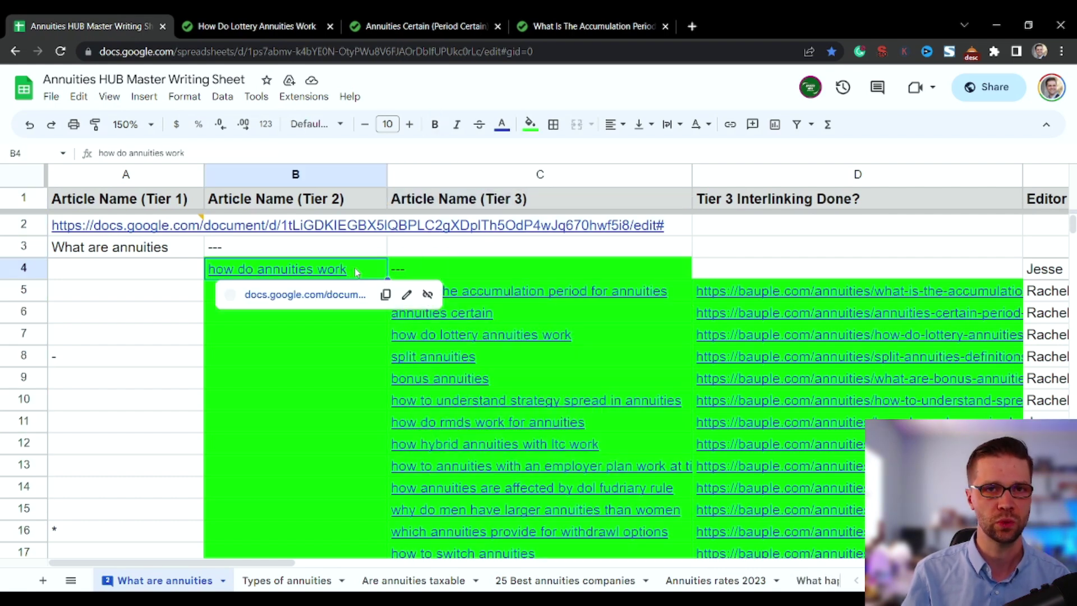
Go to the published accumulation period article and find the list of other insurance articles below its conclusion
left_click(253, 26)
left_click(143, 17)
left_click(495, 296)
left_click(527, 323)
scroll(495, 387, "down", 20)
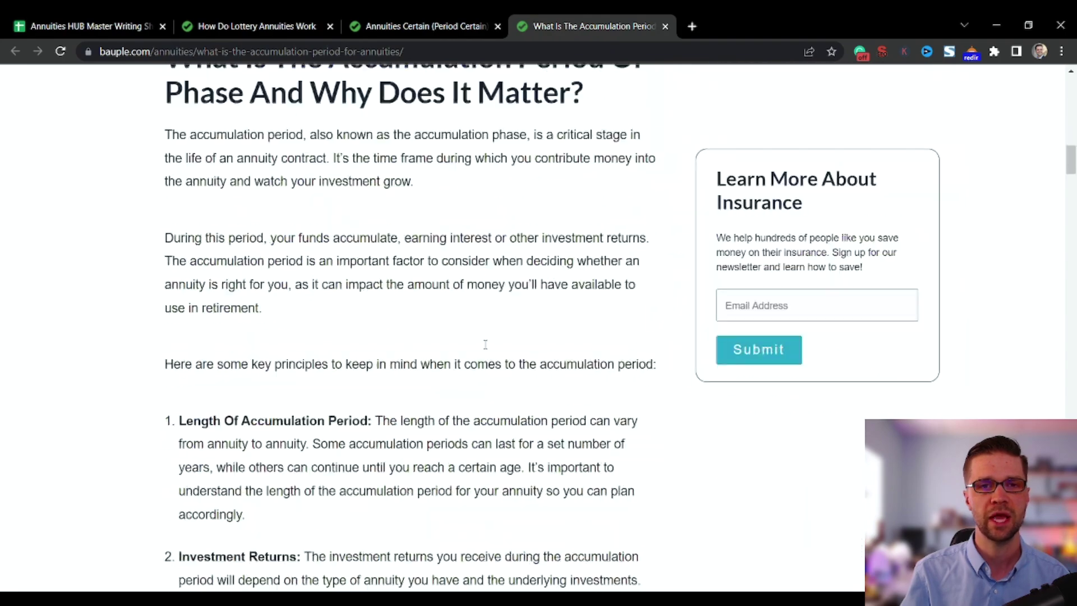
scroll(470, 291, "down", 20)
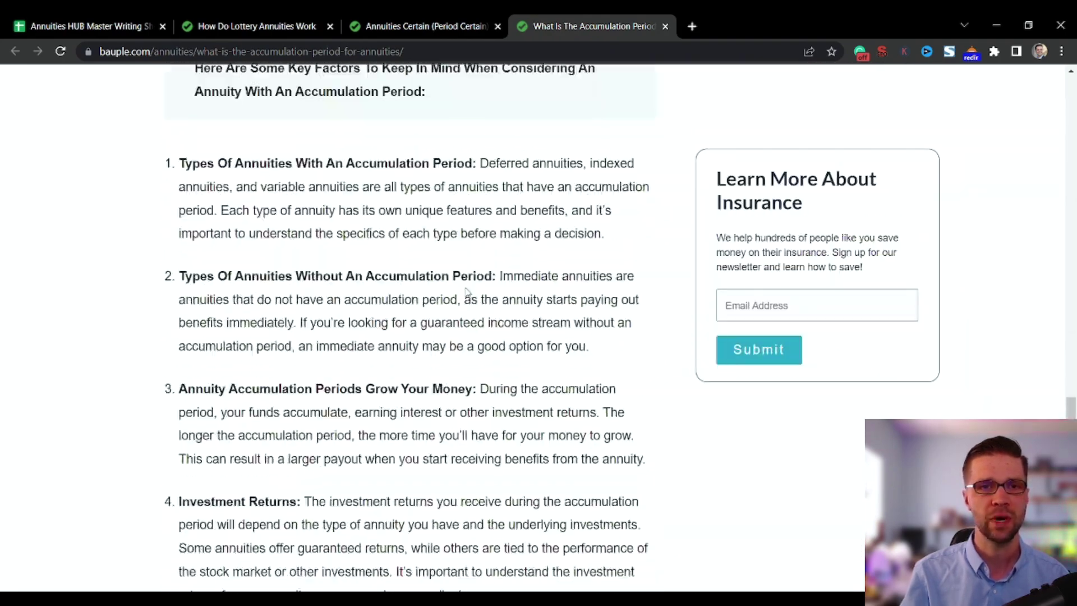
scroll(467, 291, "down", 8)
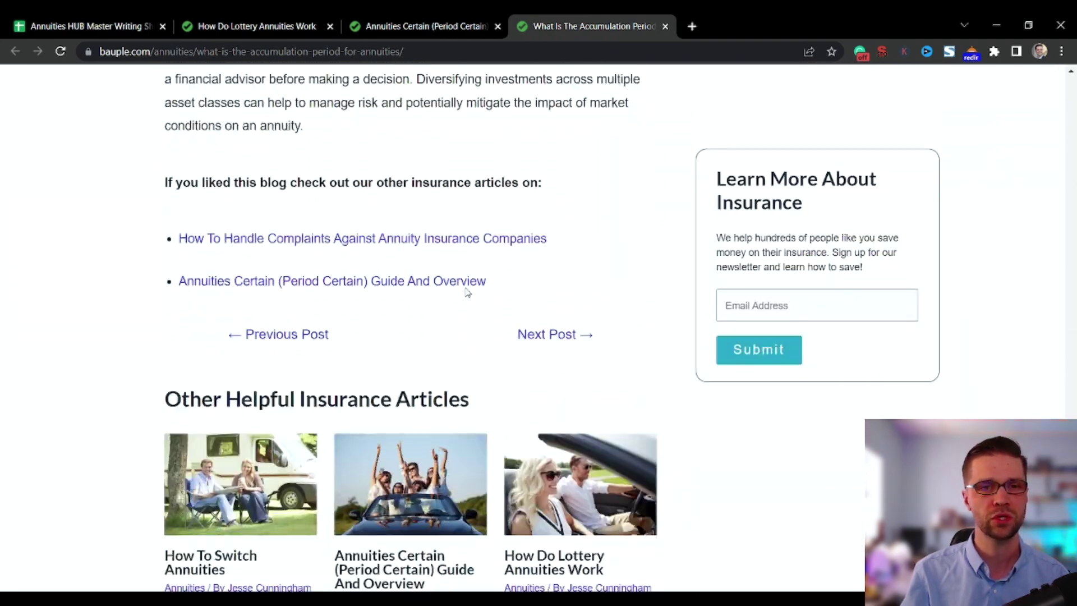
scroll(299, 300, "up", 3)
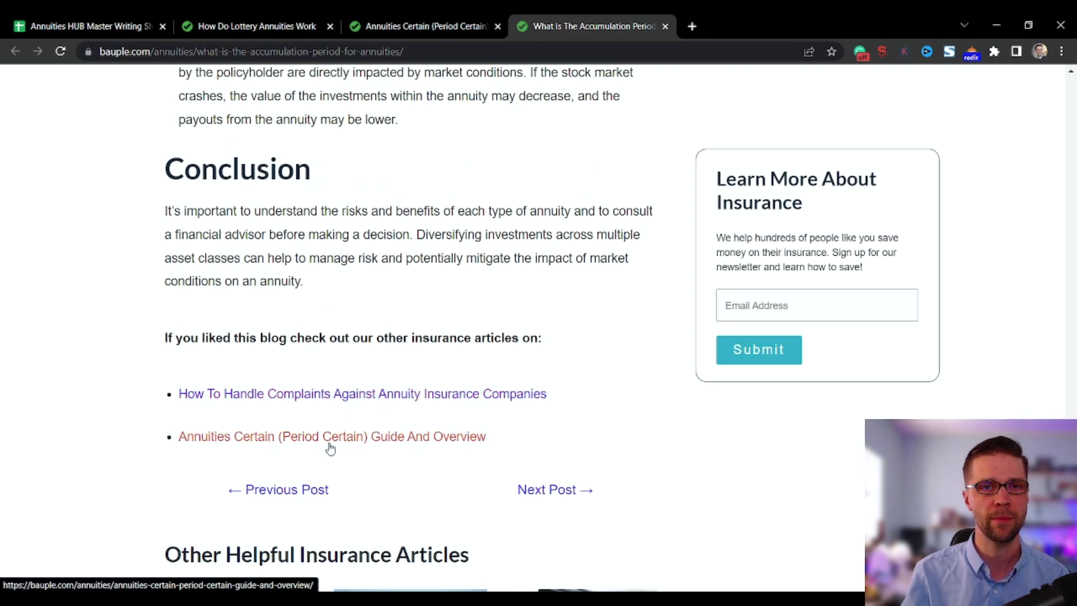
Match "annuities certain" in row 6 of the writing sheet with the related link ending the accumulation period article
key("ctrl+shift+Tab")
key("ctrl+shift+Tab")
key("ctrl+shift+Tab")
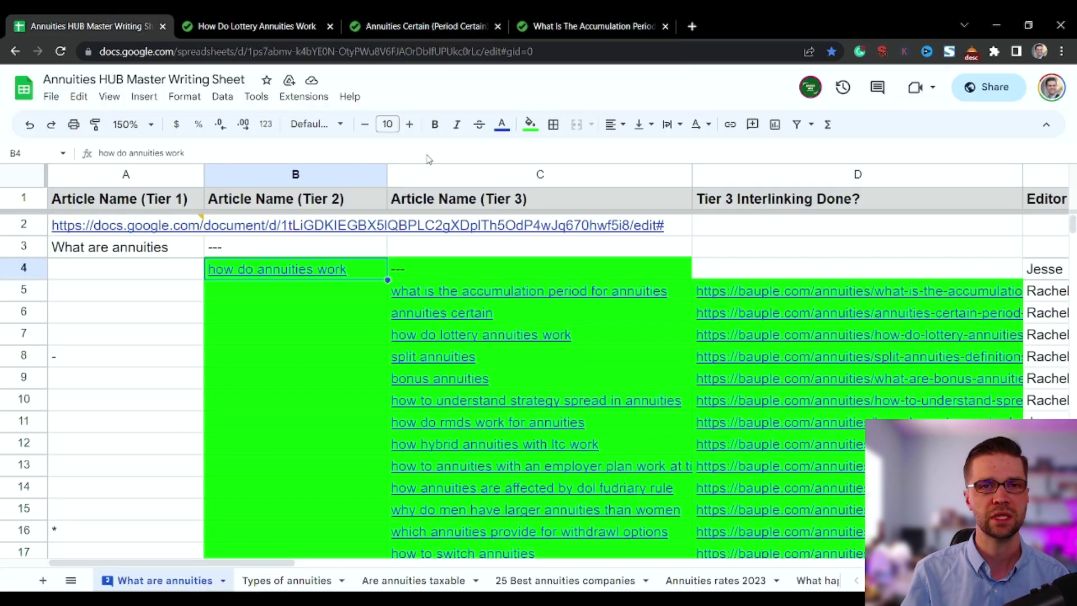
left_click(380, 316)
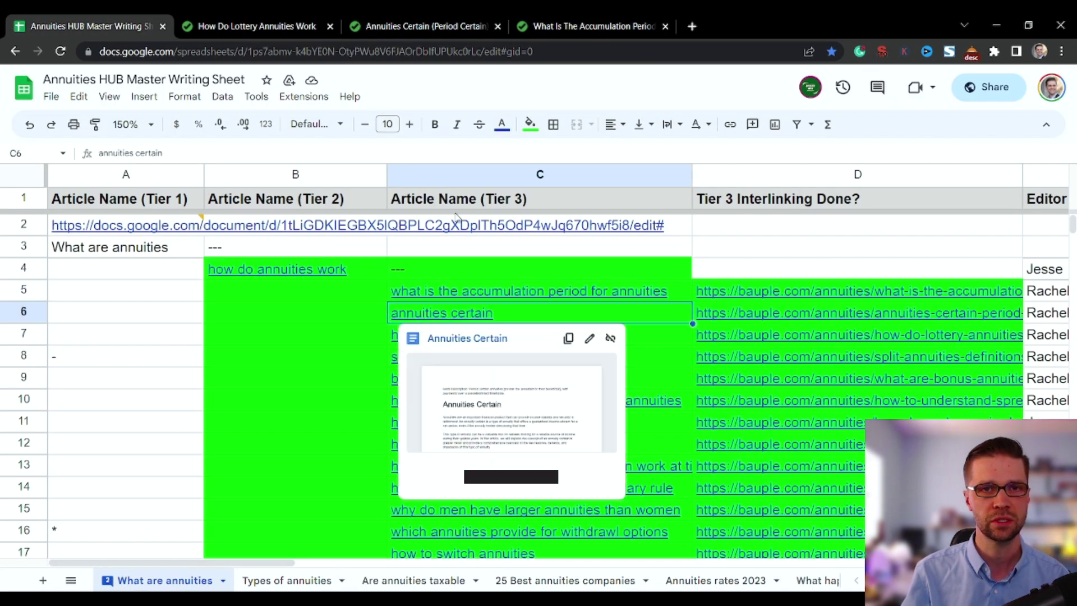
left_click(572, 20)
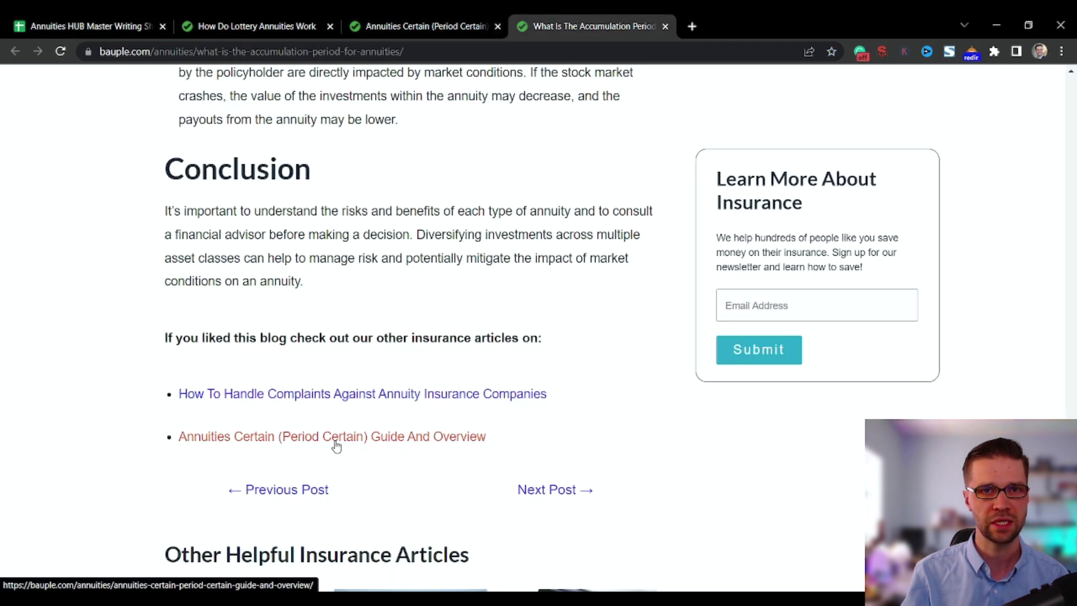
left_click(109, 19)
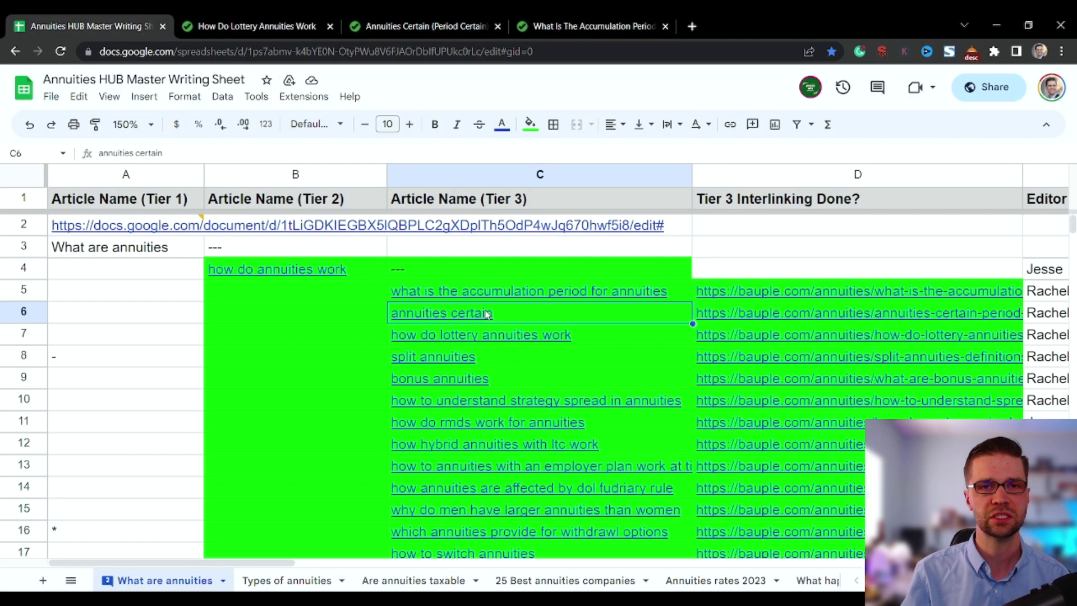
Match the insurance complaints article in row 18 with the other related link ending the accumulation period article, then return to the sheet
left_click(473, 296)
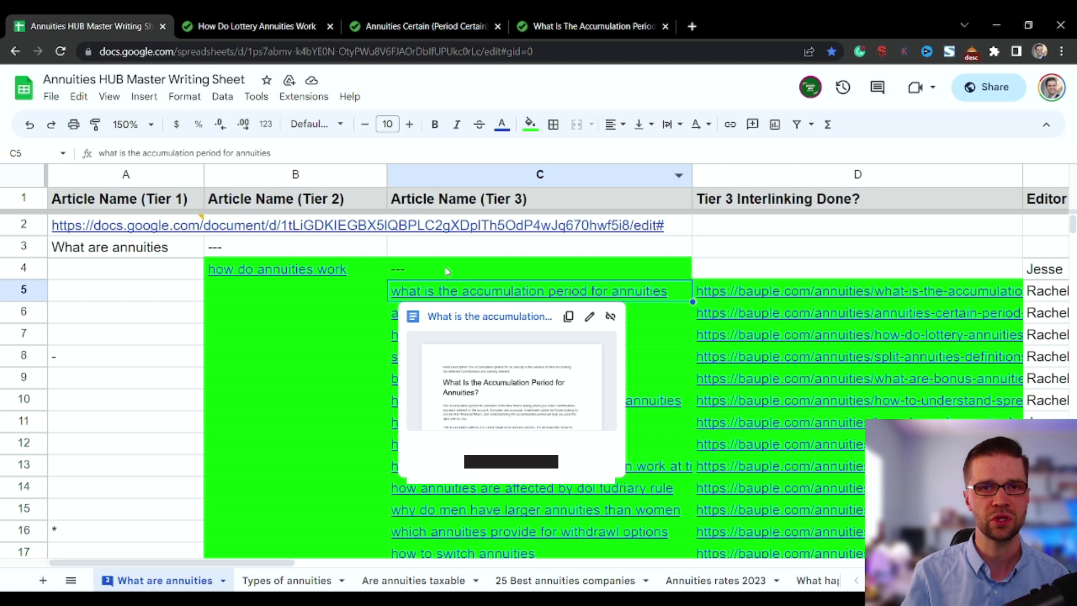
scroll(447, 271, "down", 3)
left_click(468, 384)
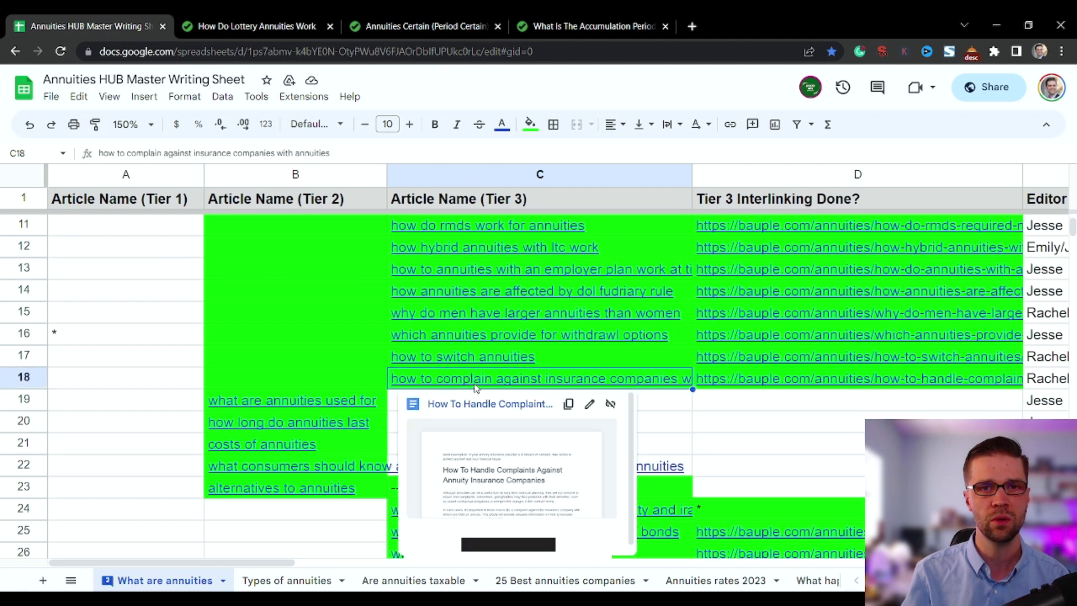
left_click(589, 22)
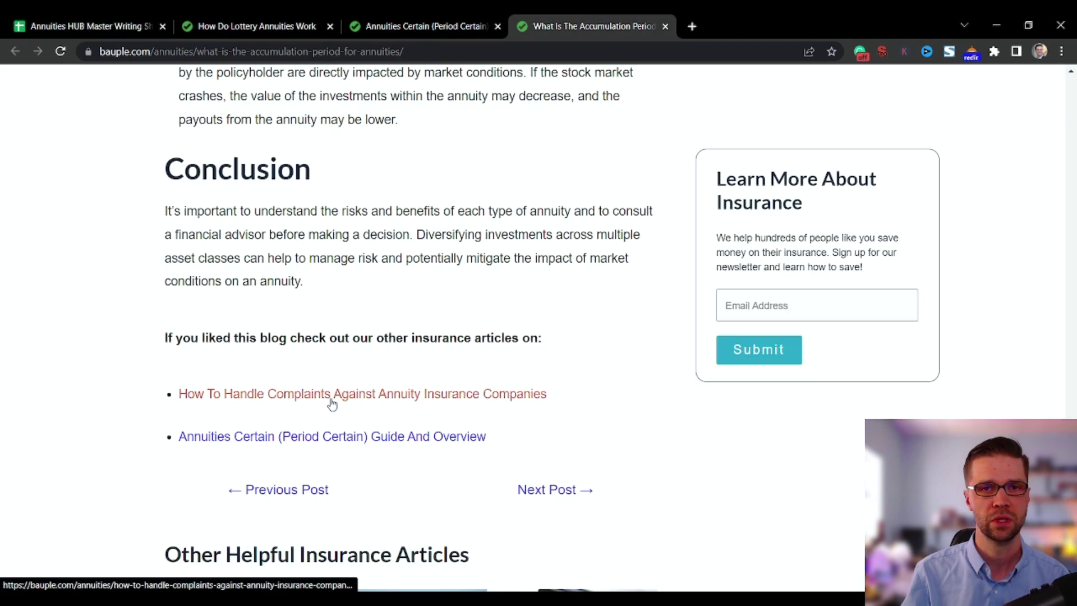
left_click(112, 26)
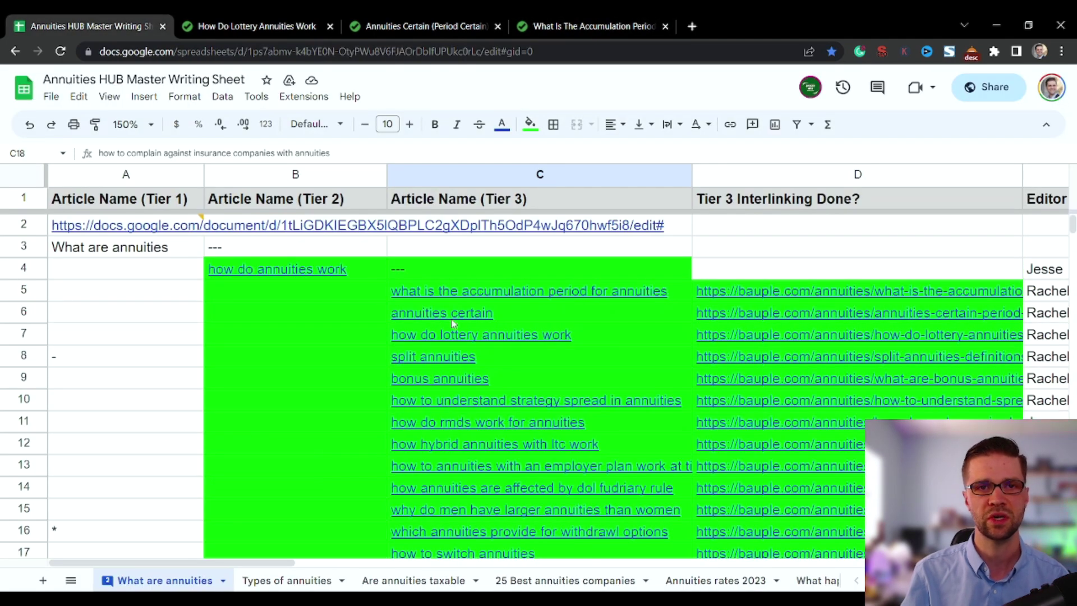
Select "bonus annuities" in row 9 of the writing sheet and open its published article
left_click(432, 378)
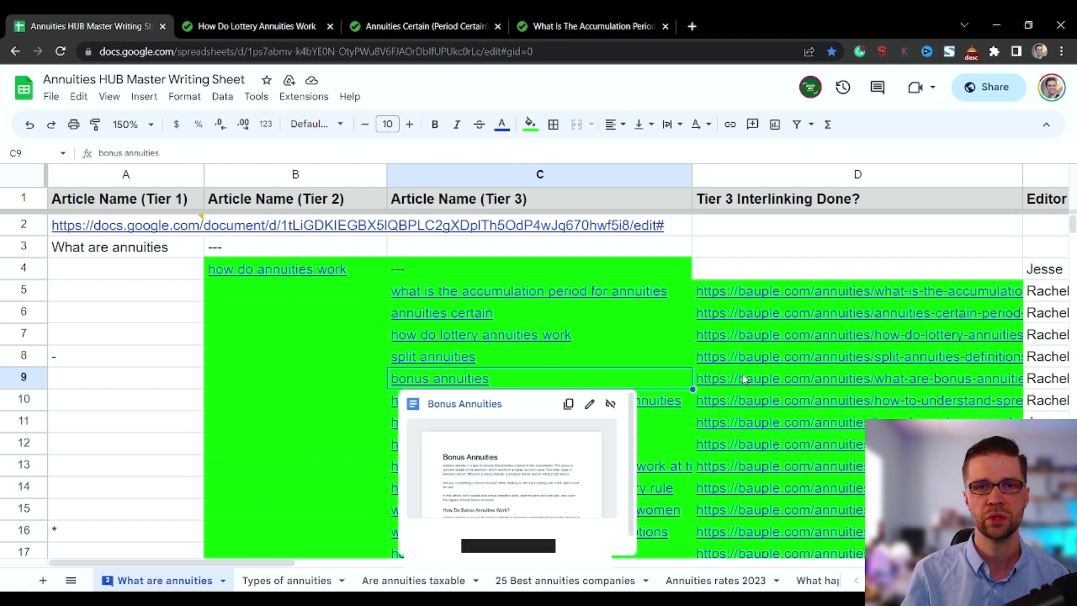
left_click(743, 379)
left_click(741, 401)
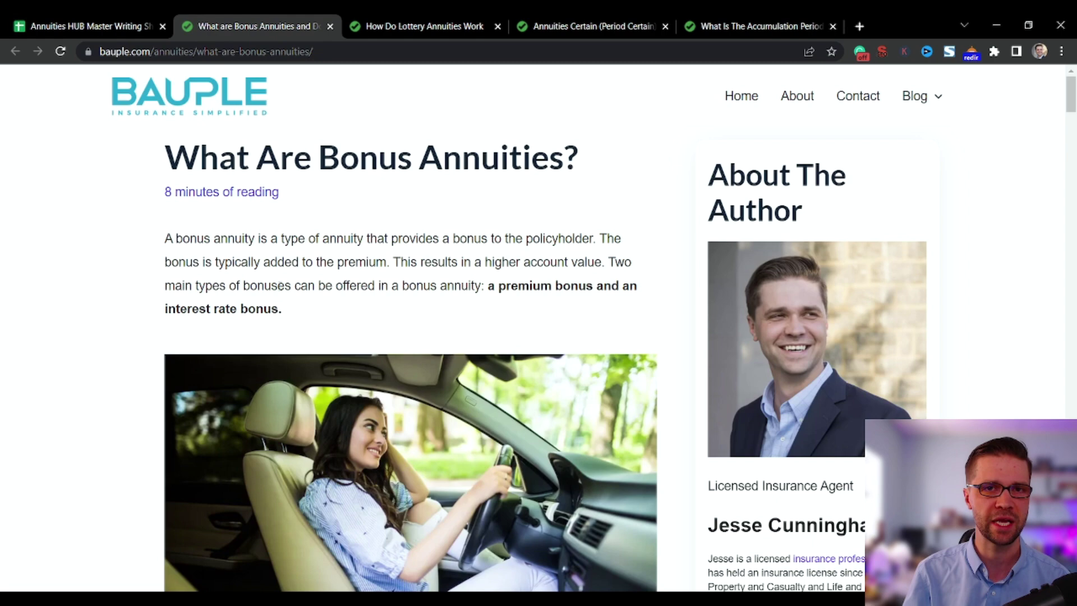
Highlight the paragraph above the bonus annuities article's table of contents that links to "How Do Annuities Work?"
scroll(271, 255, "down", 5)
left_click_drag(407, 502, 150, 468)
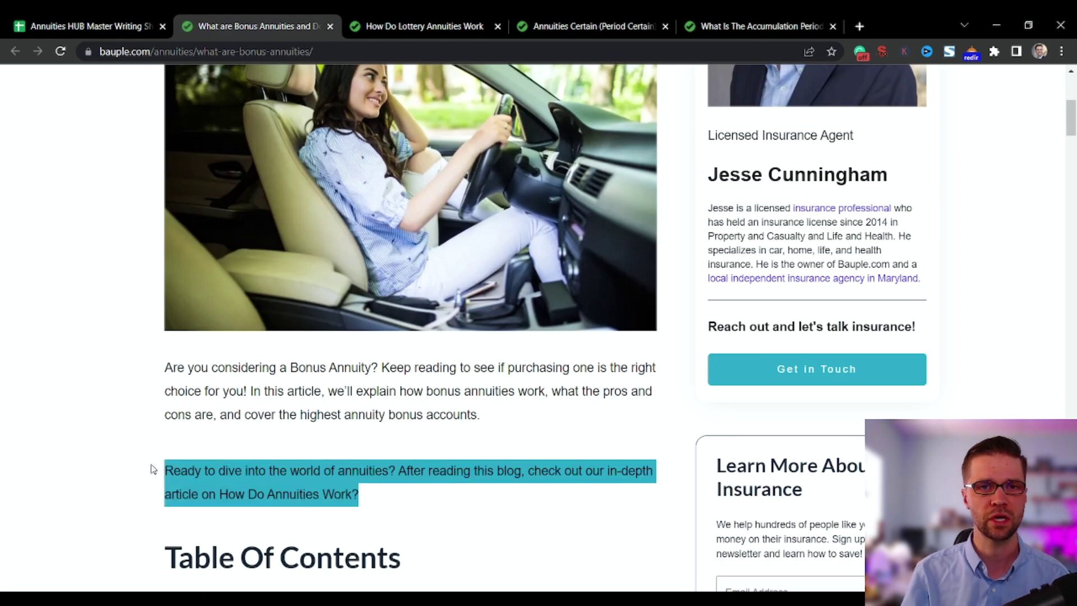
left_click(191, 454)
scroll(191, 454, "down", 3)
left_click_drag(370, 357, 166, 338)
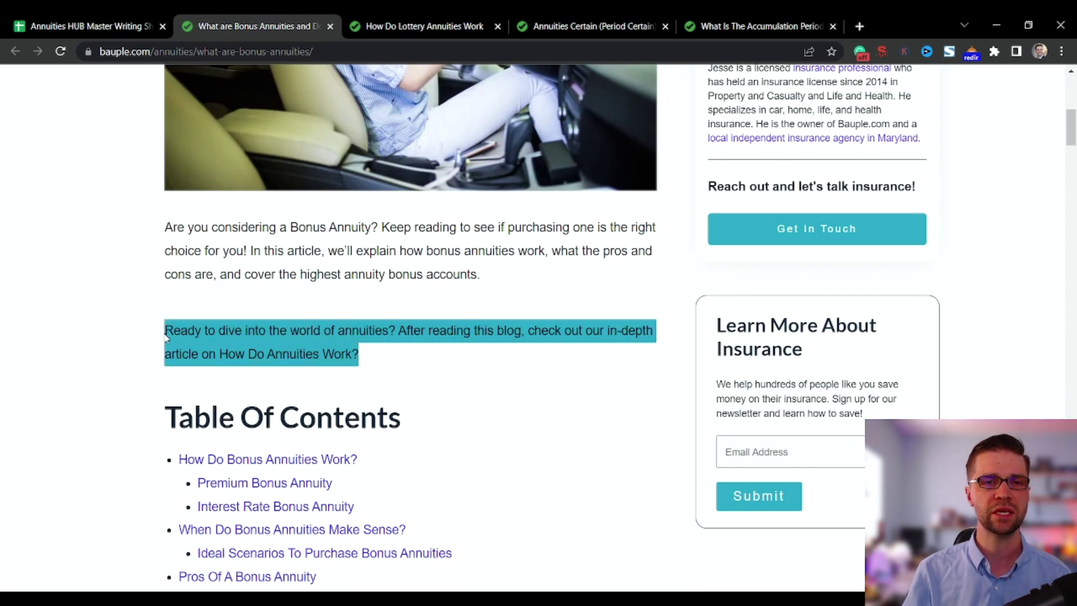
left_click(182, 310)
left_click_drag(391, 366, 396, 330)
left_click(164, 328)
left_click(407, 332)
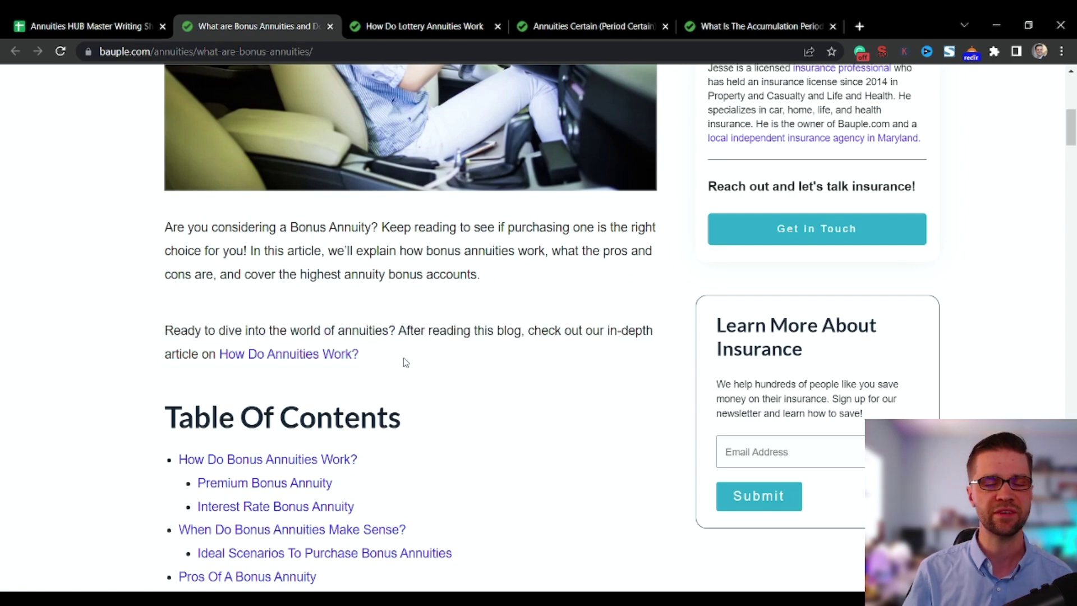
Find the list of other insurance articles at the end of the bonus annuities article
scroll(403, 362, "down", 20)
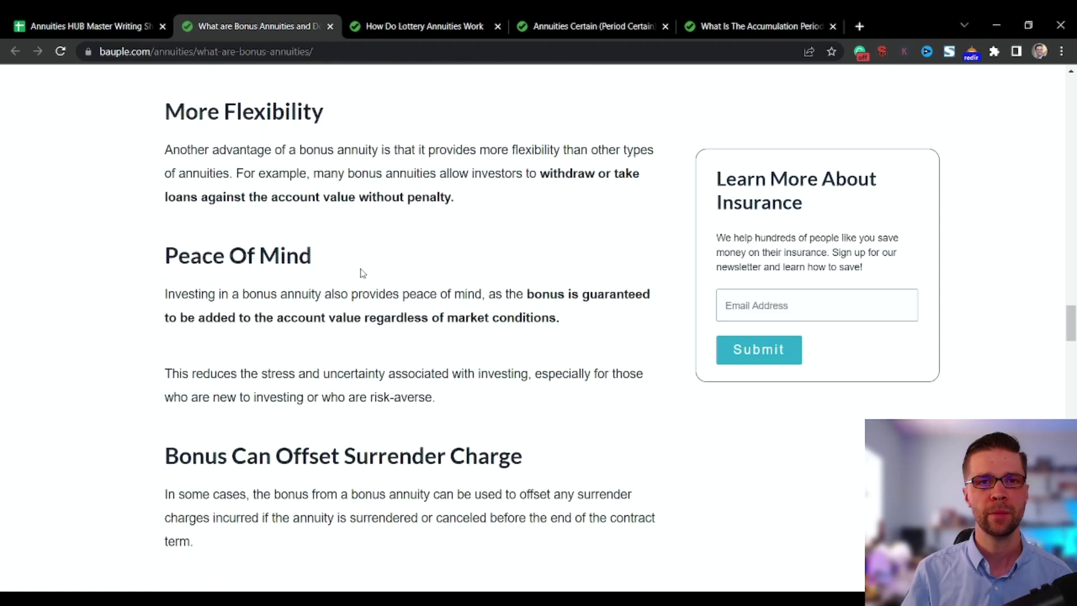
scroll(356, 259, "down", 20)
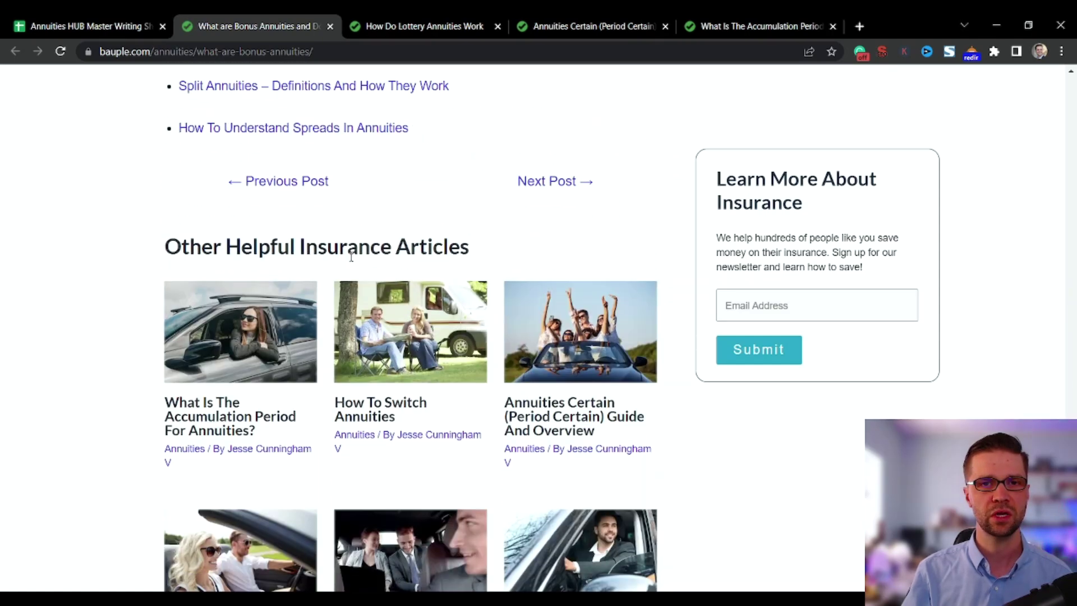
scroll(308, 385, "up", 5)
Return to the writing sheet, highlight the bonus annuities row and preview the strategy spread article in row 10
left_click(143, 16)
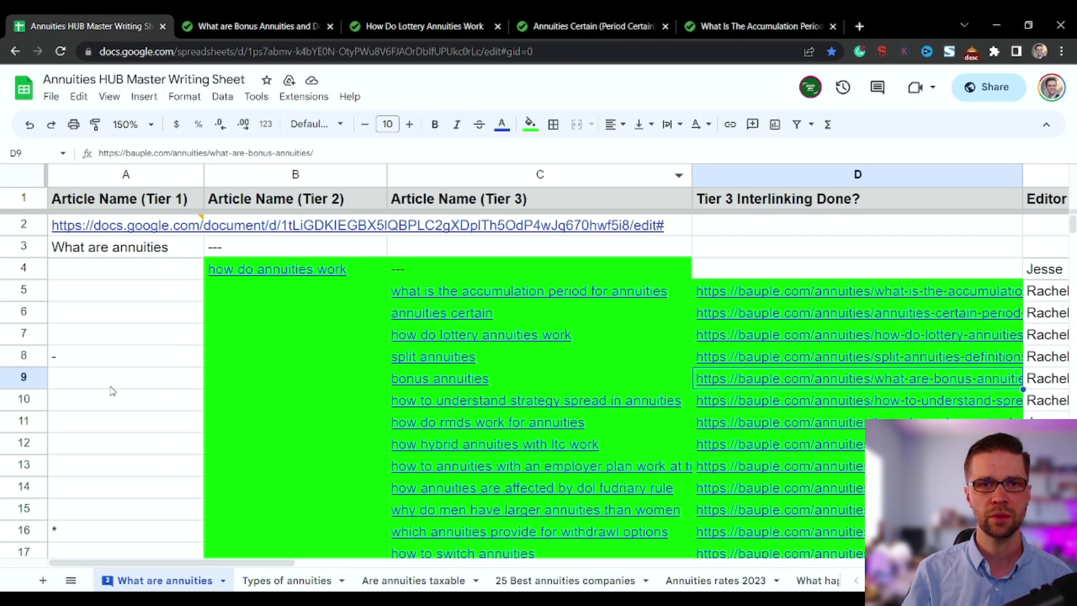
left_click(34, 383)
mouse_move(440, 378)
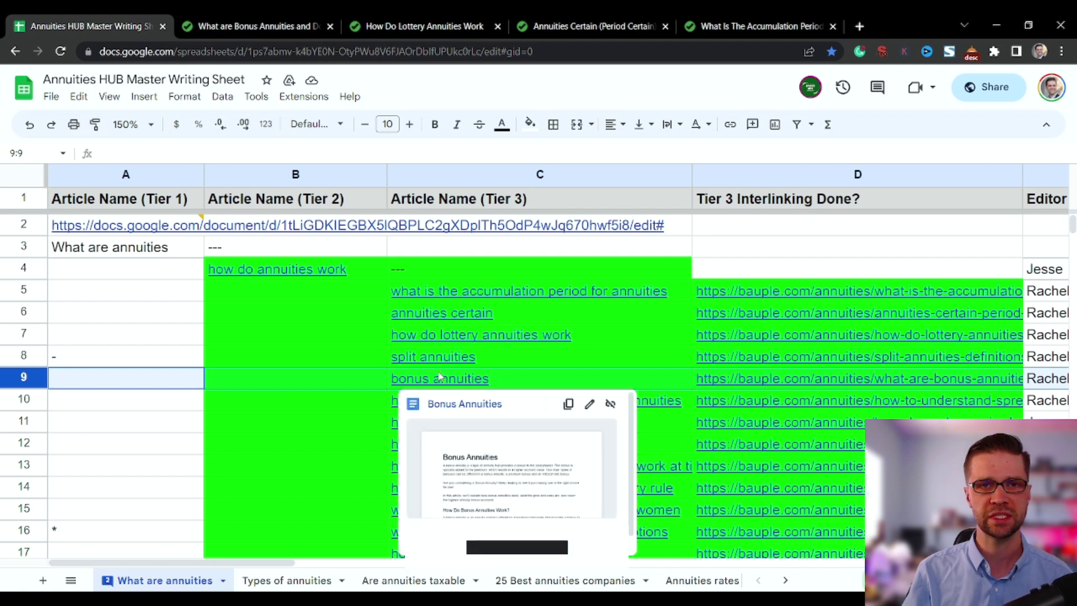
left_click(354, 405)
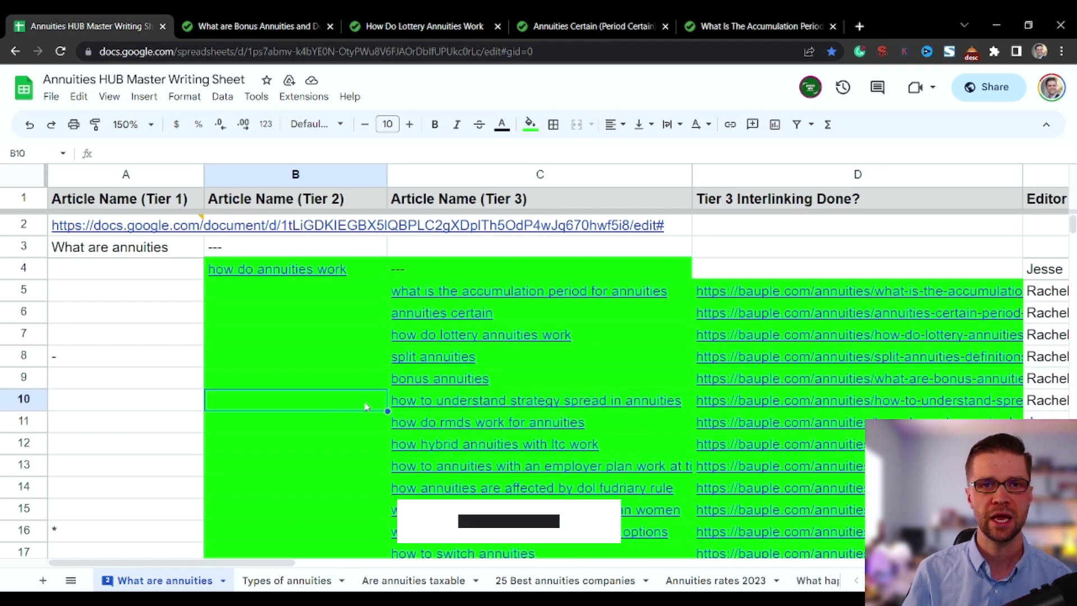
mouse_move(437, 406)
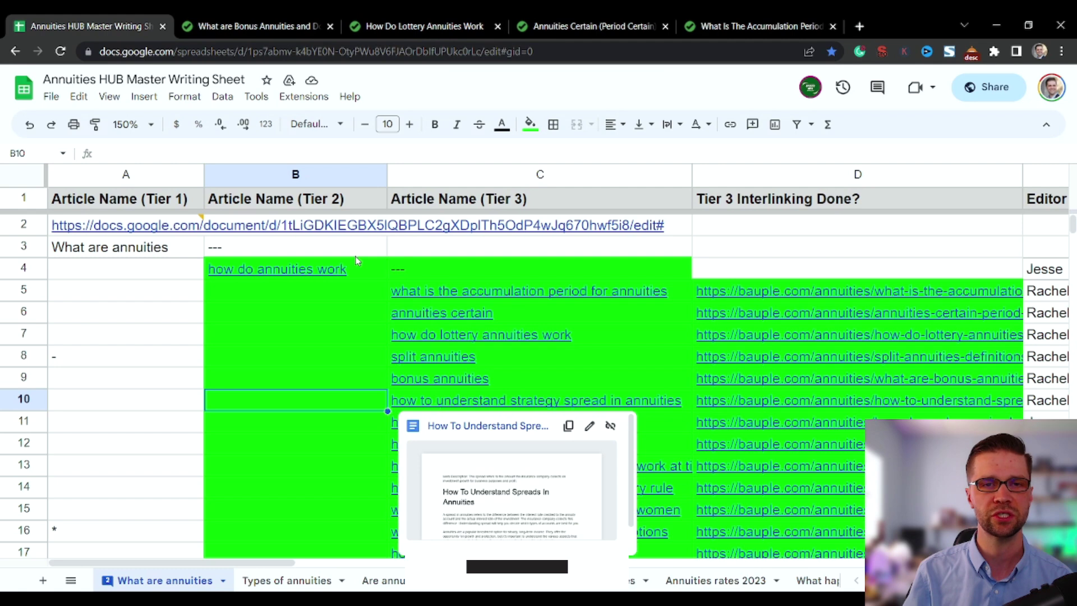
In the bonus annuities article, highlight the sentence introducing the split annuities and annuity spreads links
left_click(273, 20)
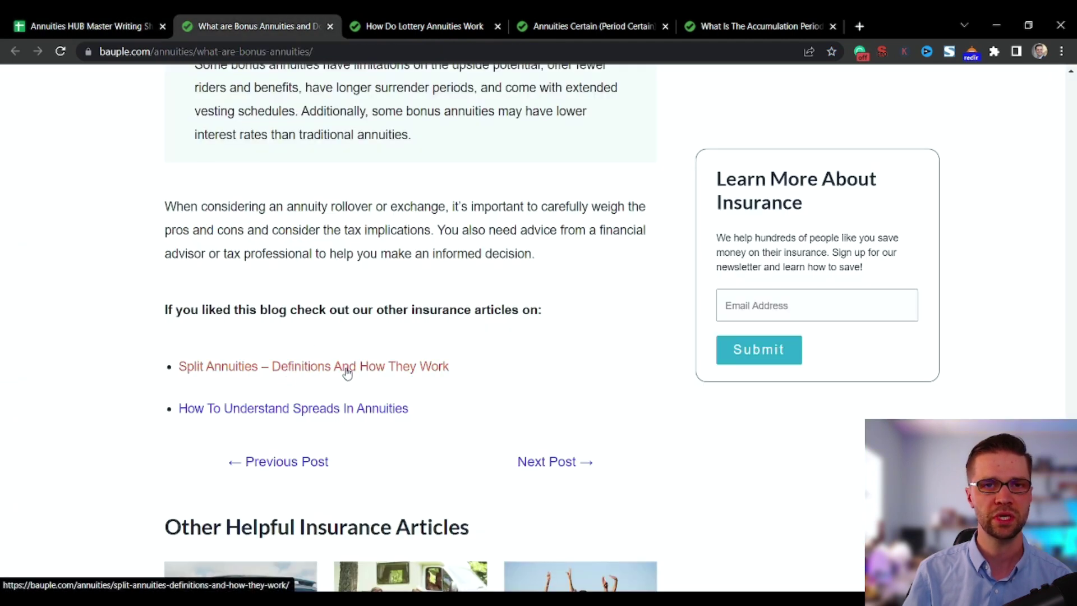
left_click_drag(156, 308, 548, 291)
left_click(269, 394)
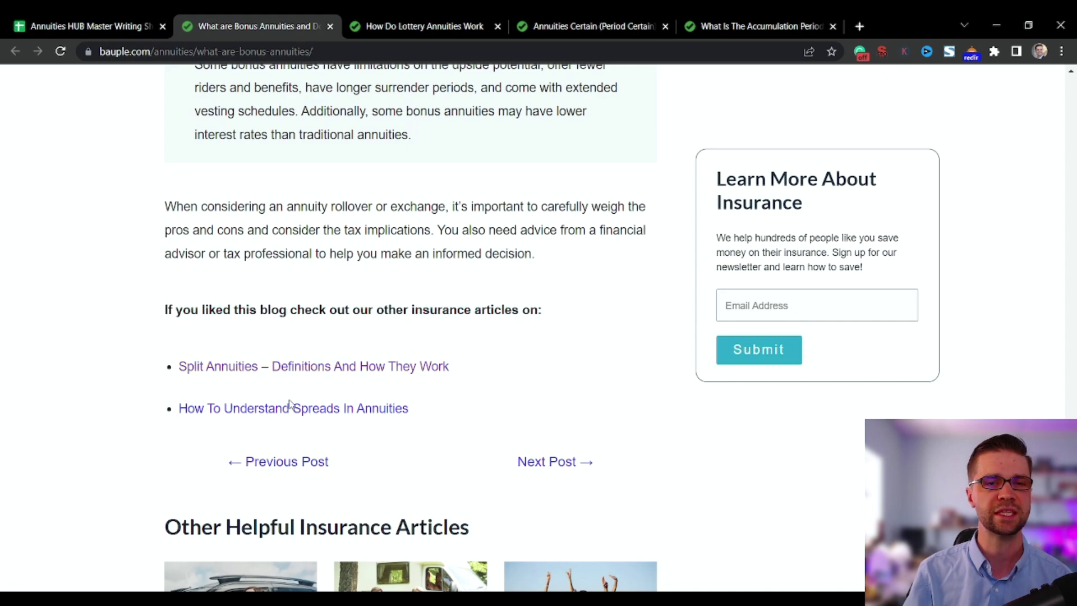
scroll(291, 382, "up", 4)
scroll(288, 373, "down", 4)
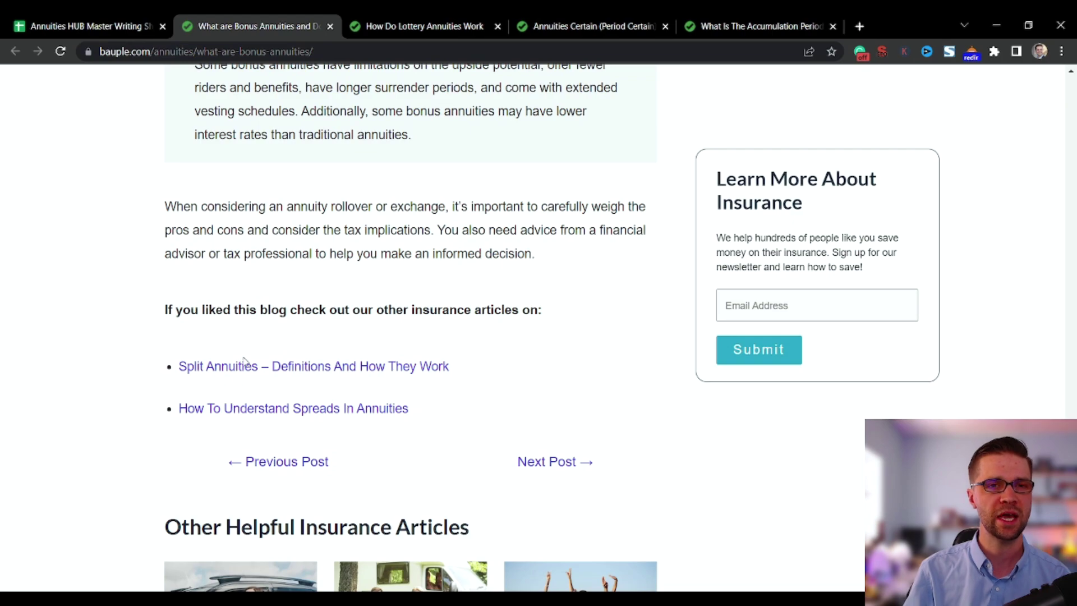
Look back through the bonus annuities article from its related links up to the title
scroll(133, 373, "up", 20)
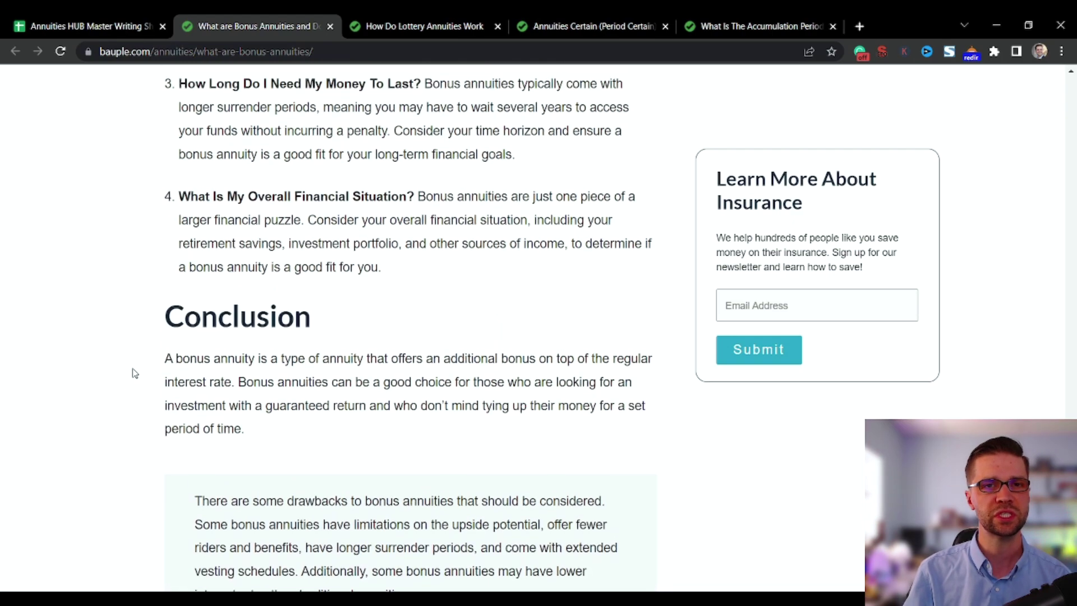
scroll(132, 340, "down", 3)
scroll(132, 336, "up", 20)
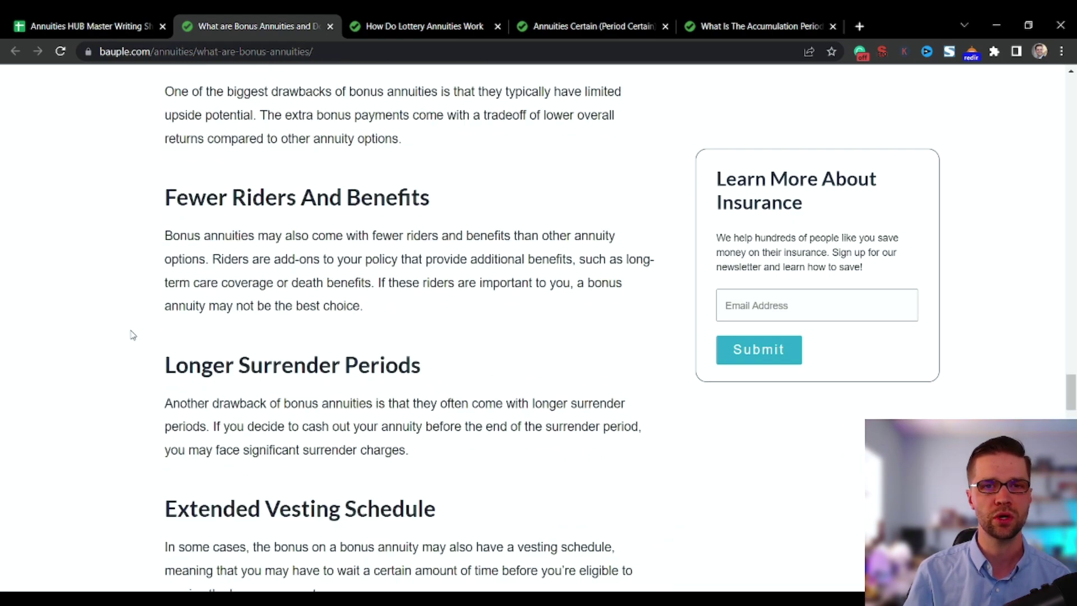
scroll(104, 329, "up", 10)
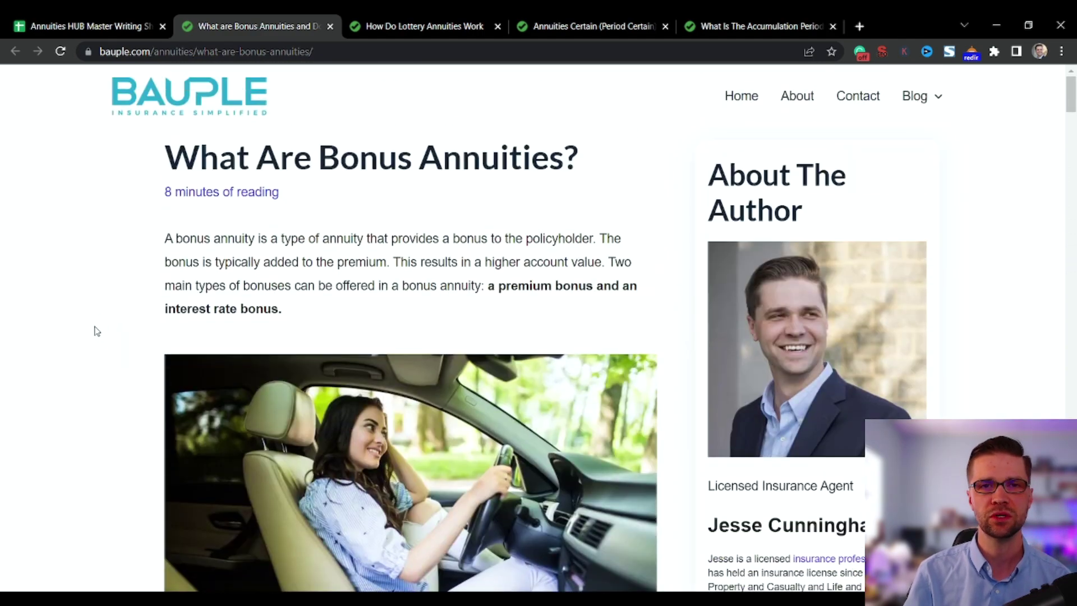
Look through the bonus annuities article from its introduction to the conclusion and back to the table of contents
scroll(95, 331, "down", 8)
scroll(95, 325, "up", 3)
scroll(95, 322, "up", 4)
scroll(95, 321, "down", 4)
scroll(91, 297, "down", 20)
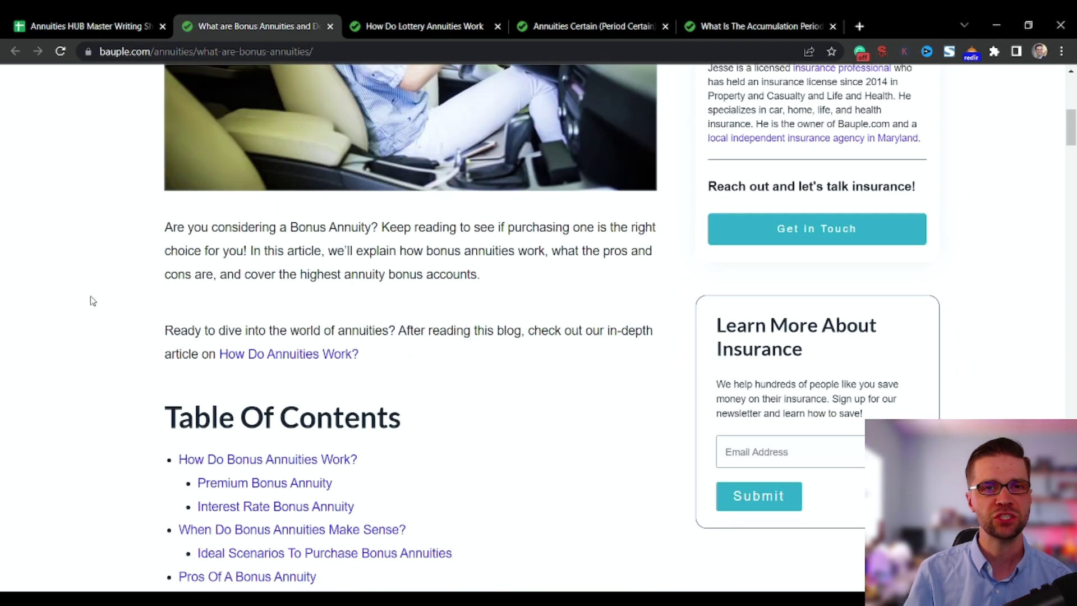
scroll(91, 276, "down", 20)
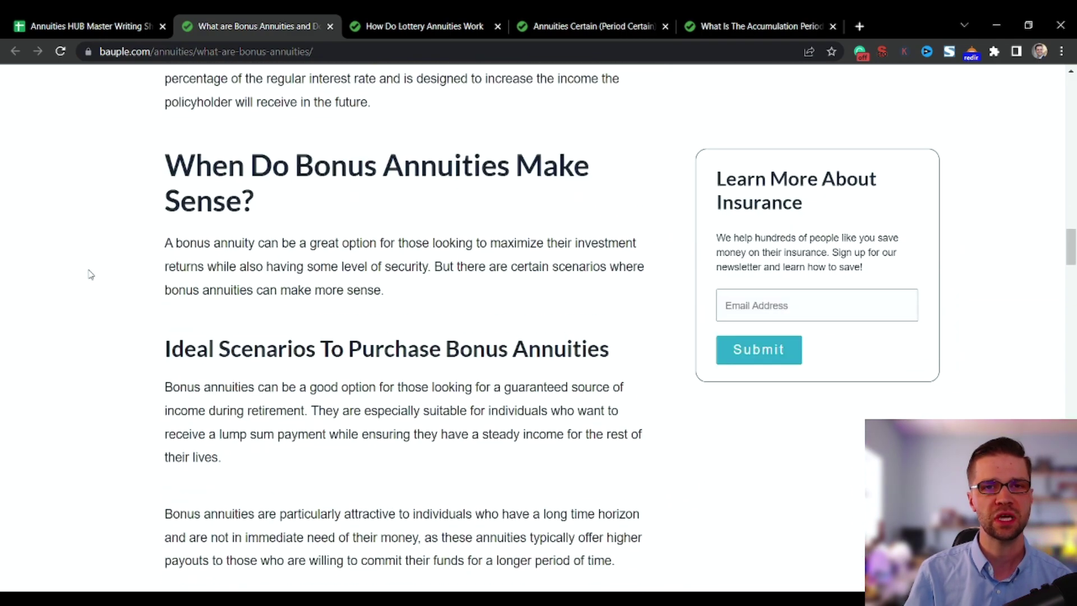
scroll(84, 255, "down", 15)
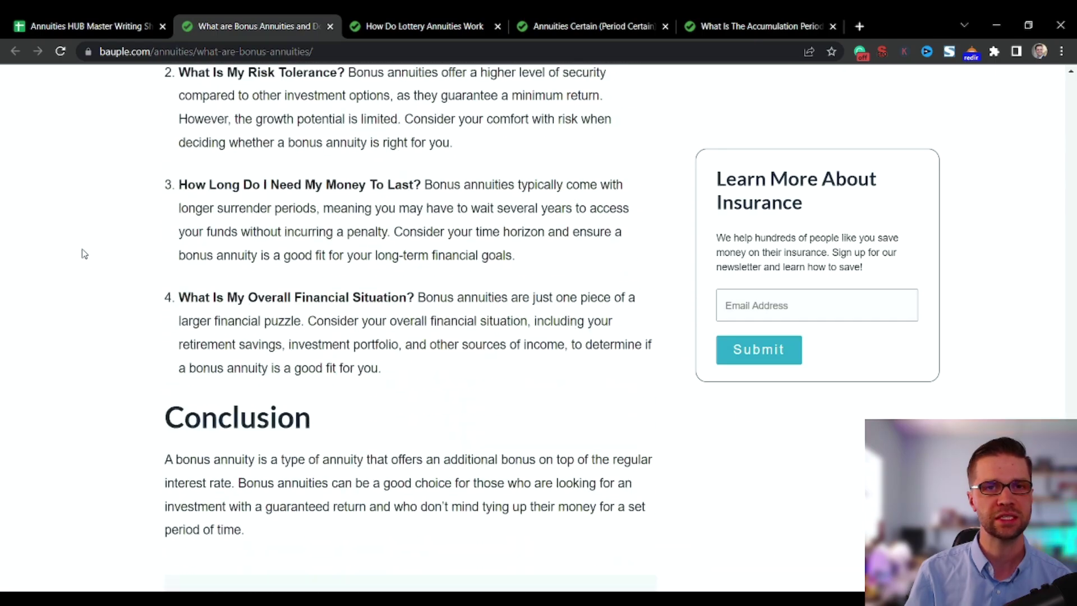
scroll(92, 283, "up", 20)
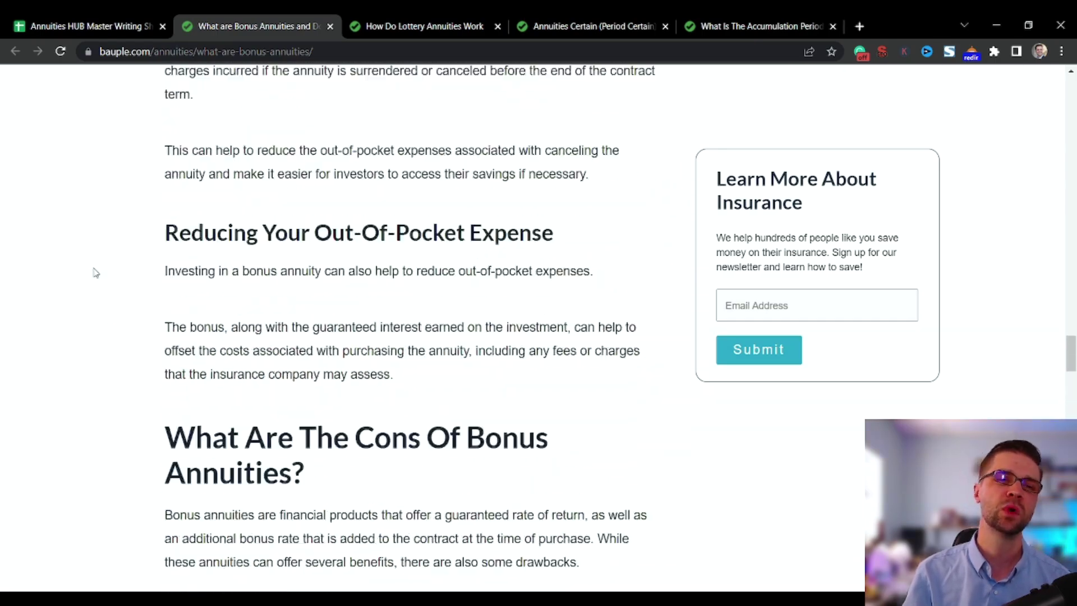
scroll(95, 286, "up", 20)
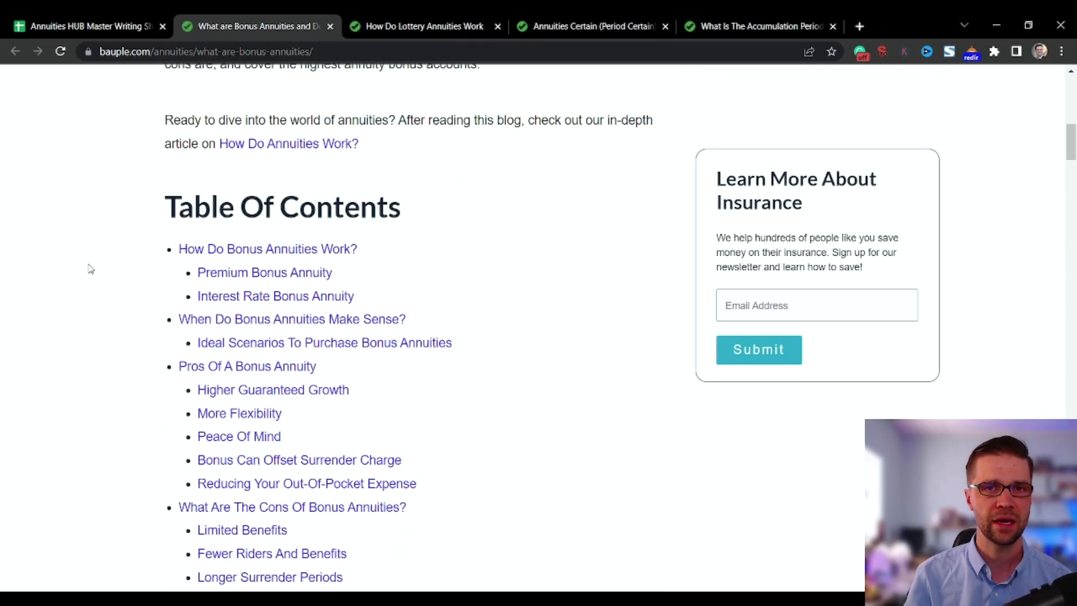
Highlight the introductory sentence of the bonus annuities article that links to How Do Annuities Work?
left_click_drag(397, 431, 163, 403)
left_click(177, 399)
left_click_drag(359, 428, 163, 401)
left_click(169, 402)
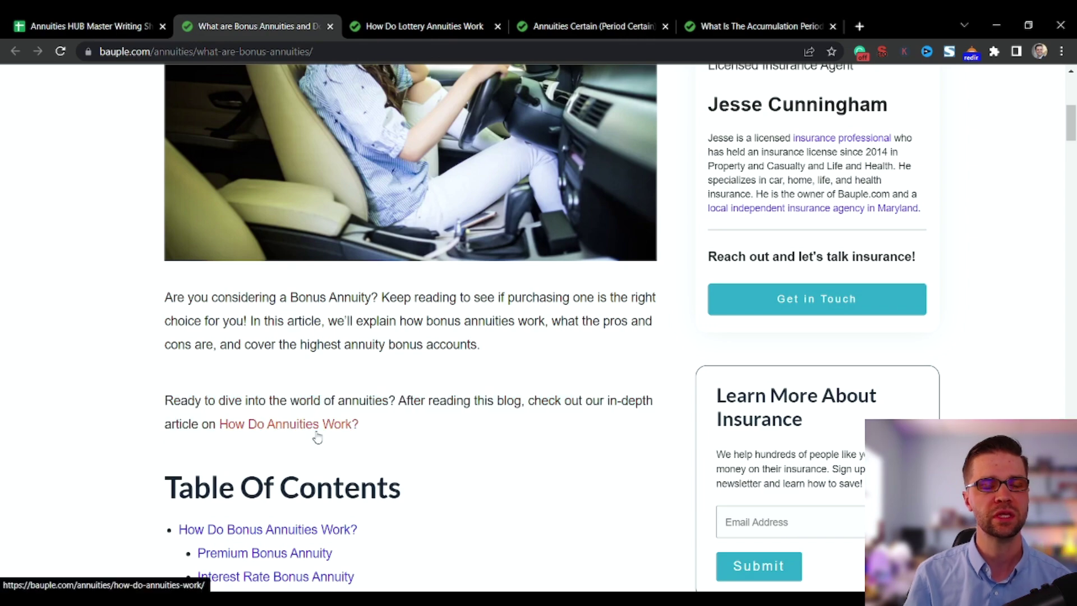
left_click_drag(385, 432, 159, 403)
left_click(149, 409)
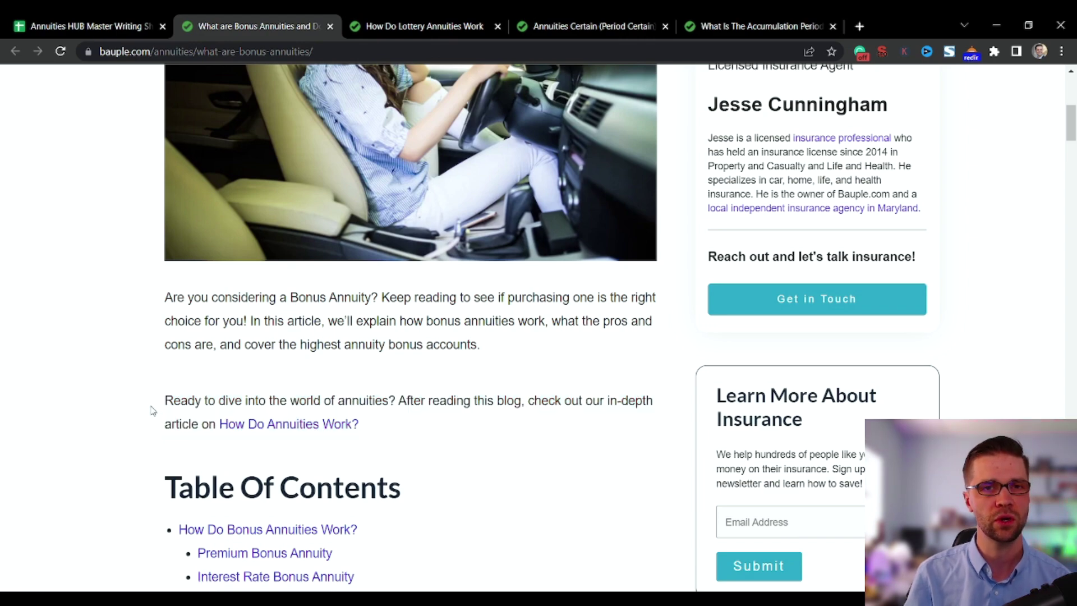
Find the split annuities and annuity spreads links below the bonus annuities article's conclusion
scroll(150, 409, "down", 8)
scroll(150, 385, "down", 20)
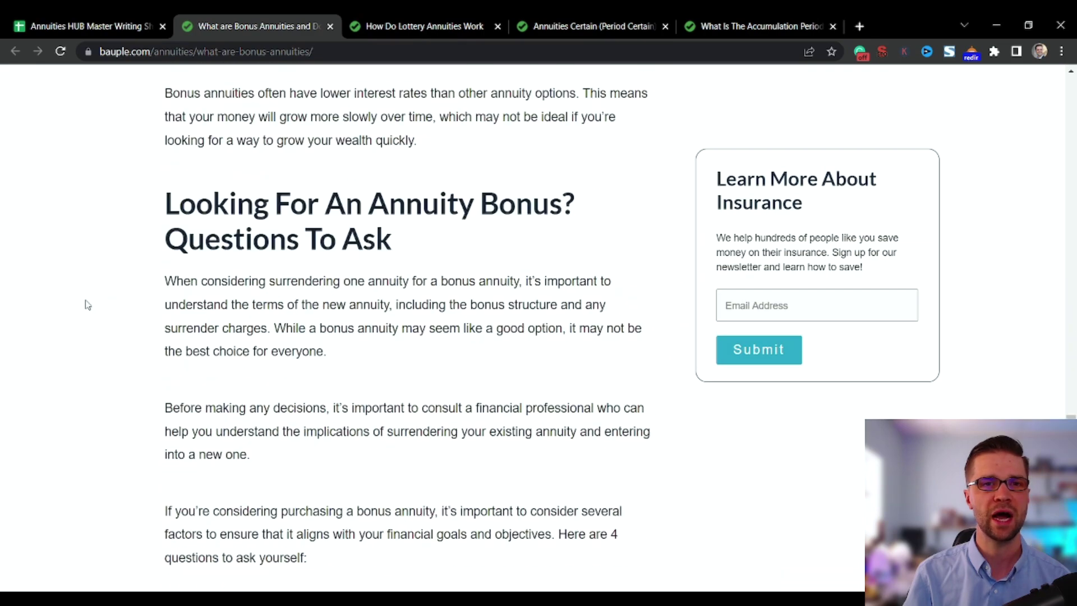
scroll(93, 313, "down", 7)
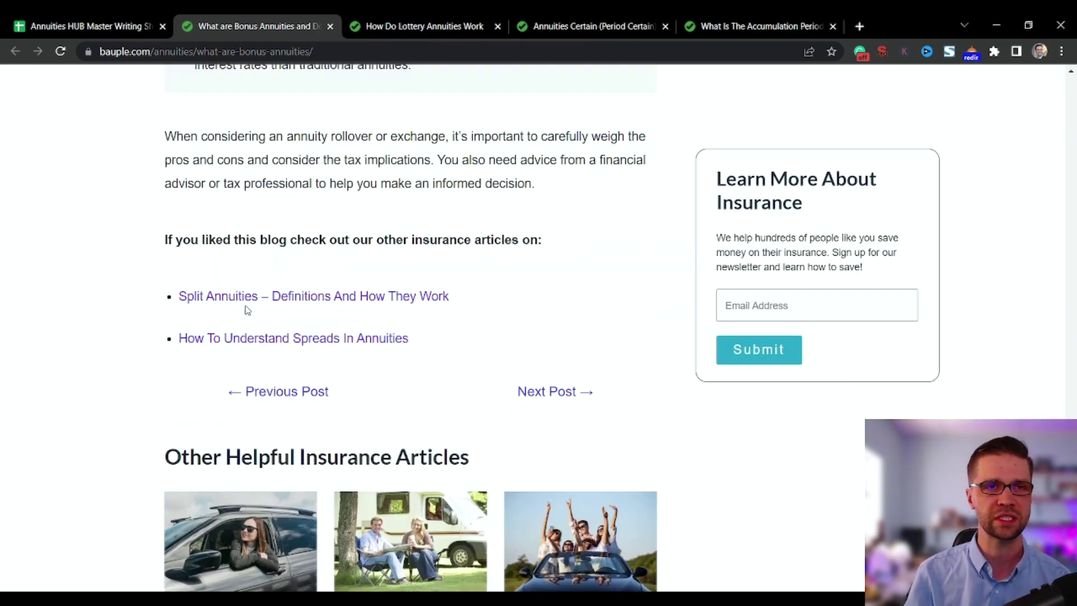
Return to the writing sheet and highlight the Tier 3 articles in C5:C18, rechecking the bonus annuities article briefly
left_click(95, 26)
left_click(446, 290)
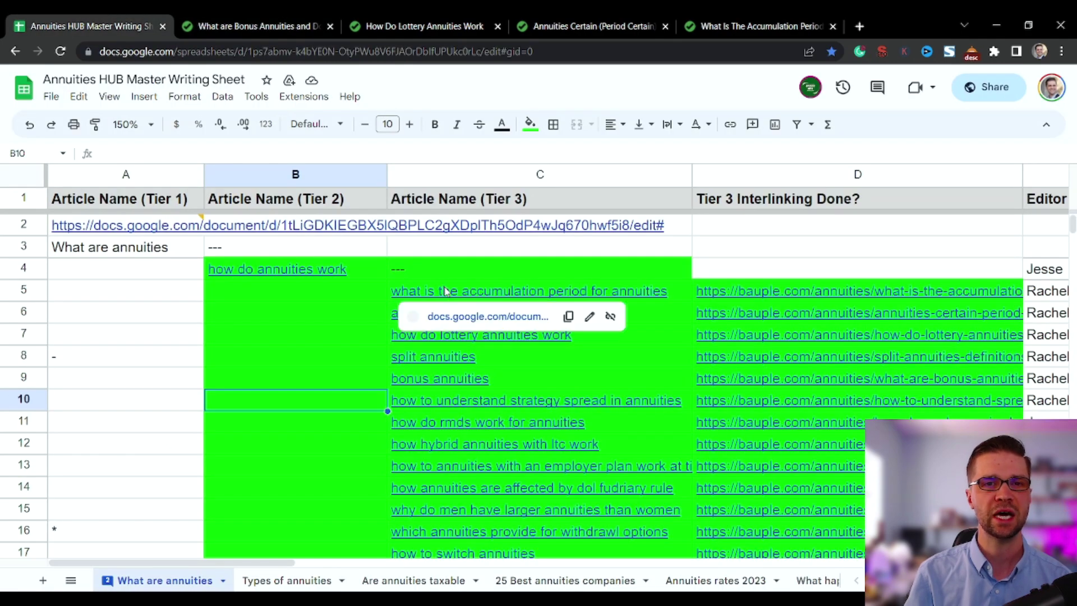
scroll(451, 298, "down", 3)
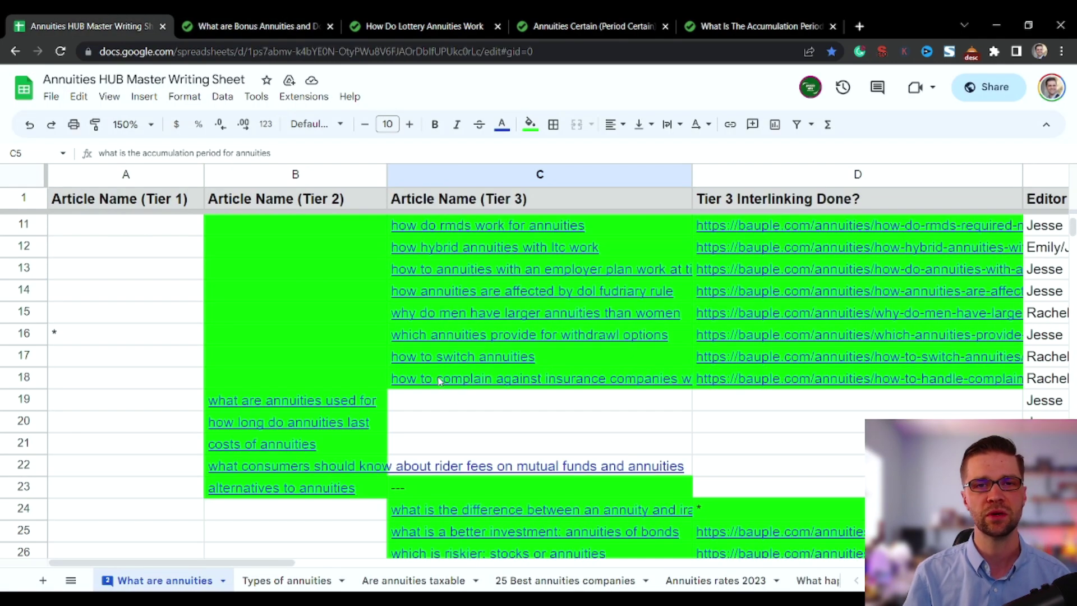
scroll(440, 370, "up", 5)
key("ctrl+Tab")
scroll(365, 370, "up", 3)
scroll(333, 387, "down", 4)
left_click(95, 25)
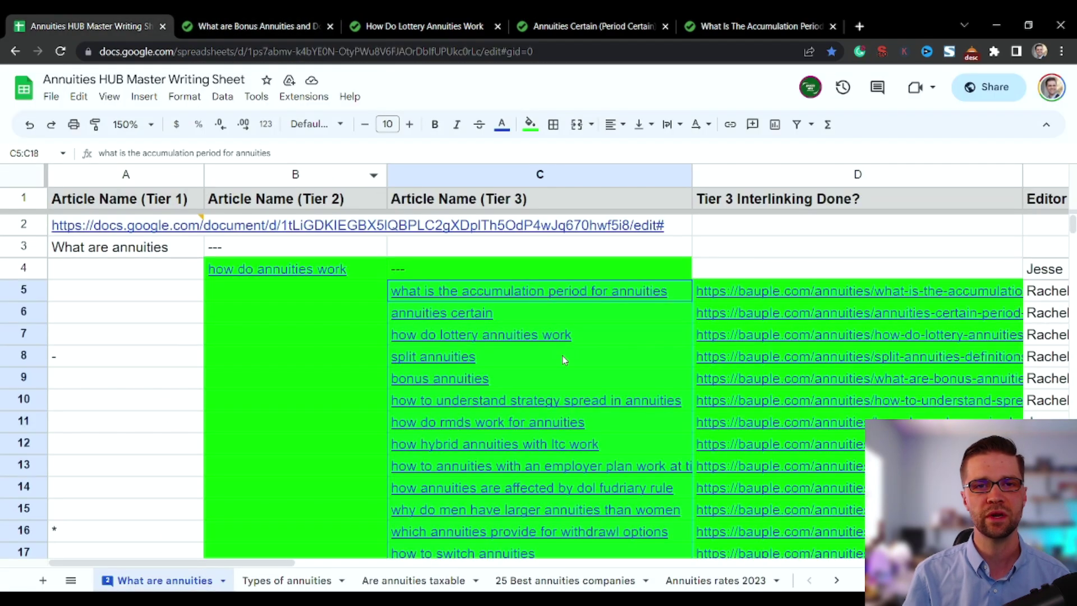
Open the published TIAA employer plan annuities article from row 13 of the sheet and go to its introduction
left_click(780, 466)
left_click(796, 491)
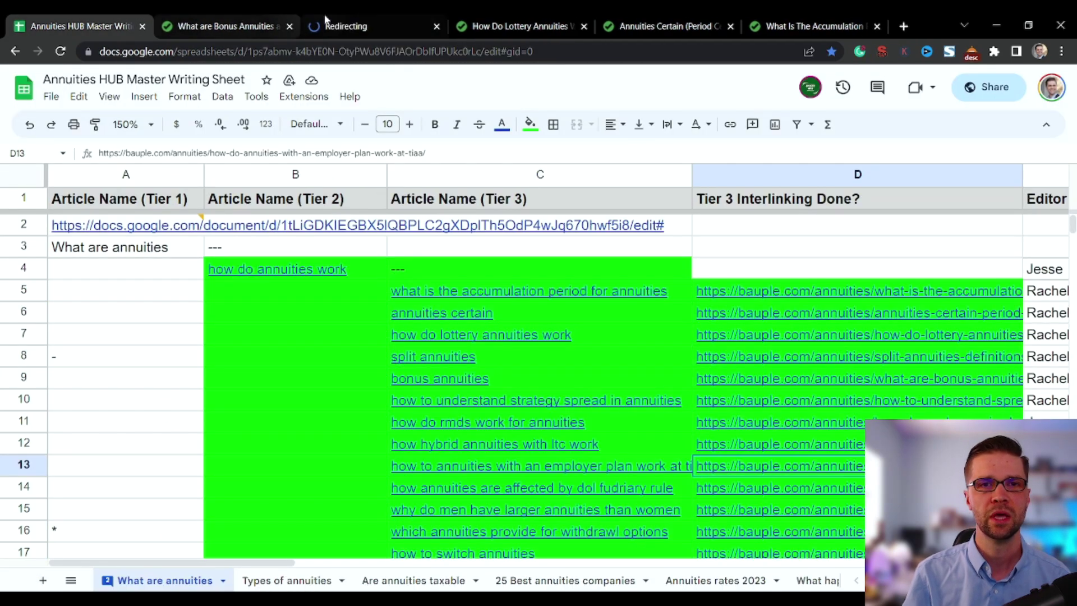
left_click(325, 19)
scroll(324, 387, "down", 8)
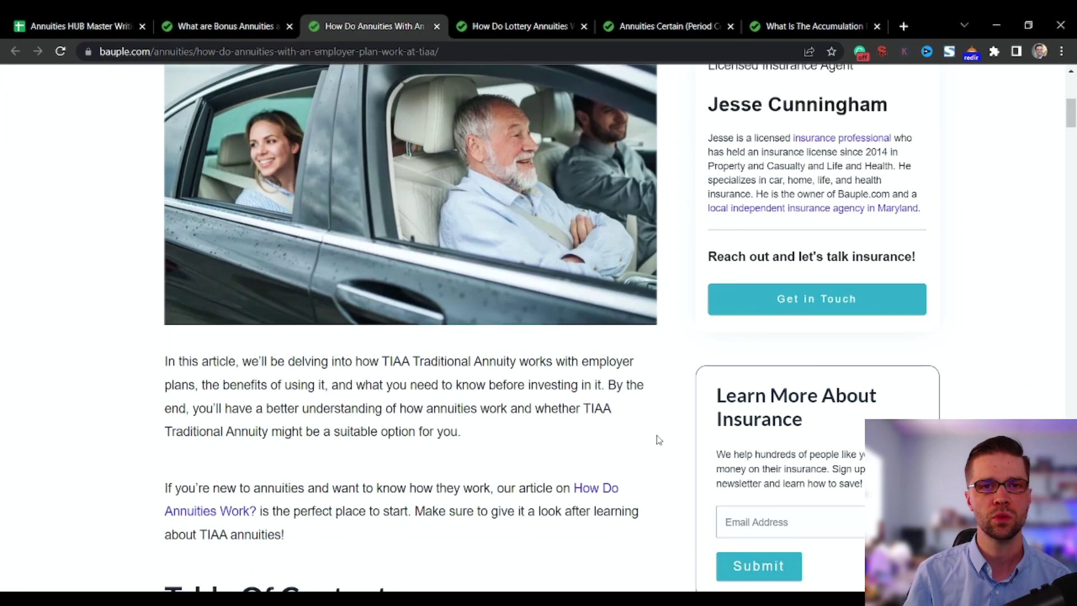
Highlight the paragraph in the TIAA article that links to How Do Annuities Work?
scroll(529, 461, "down", 1)
left_click_drag(310, 416, 370, 444)
left_click(370, 445)
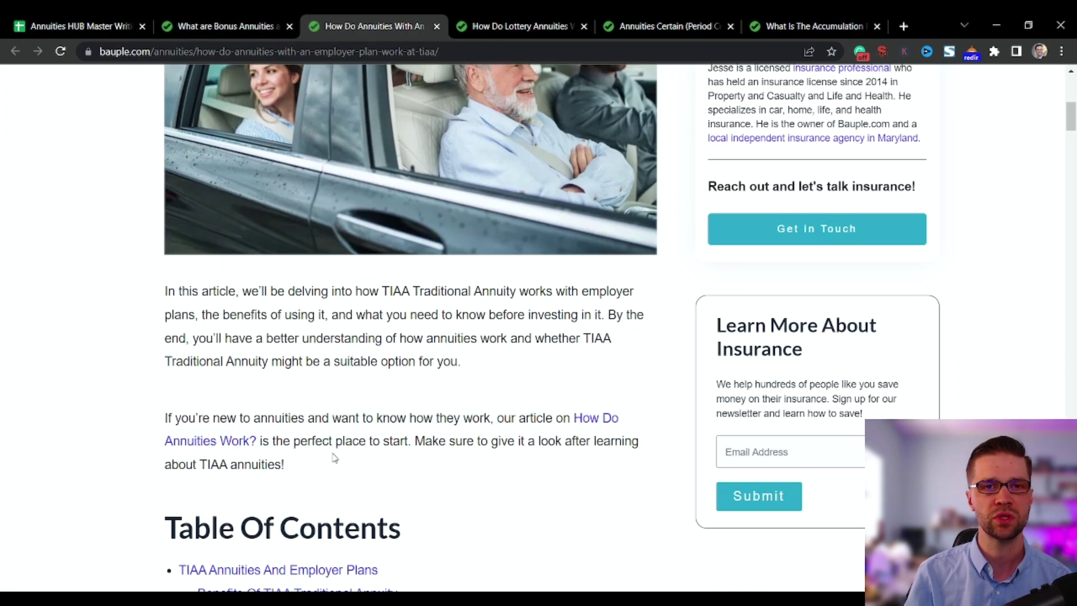
left_click_drag(294, 460, 172, 418)
left_click(469, 468)
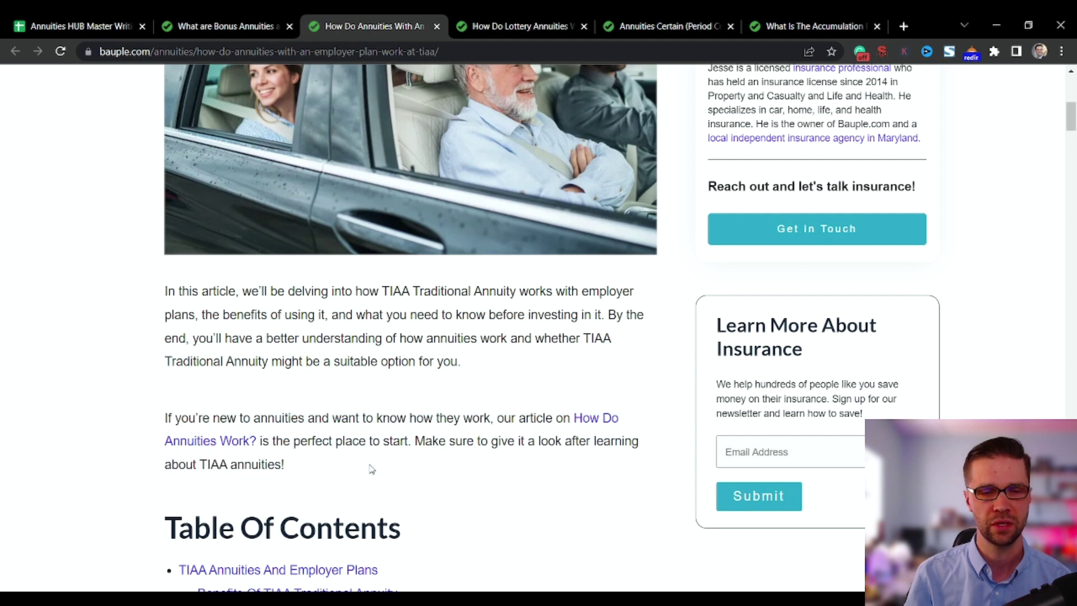
Follow the How Do Annuities Work? link from the TIAA article and highlight the title area of the Tier 2 page
left_click(606, 416)
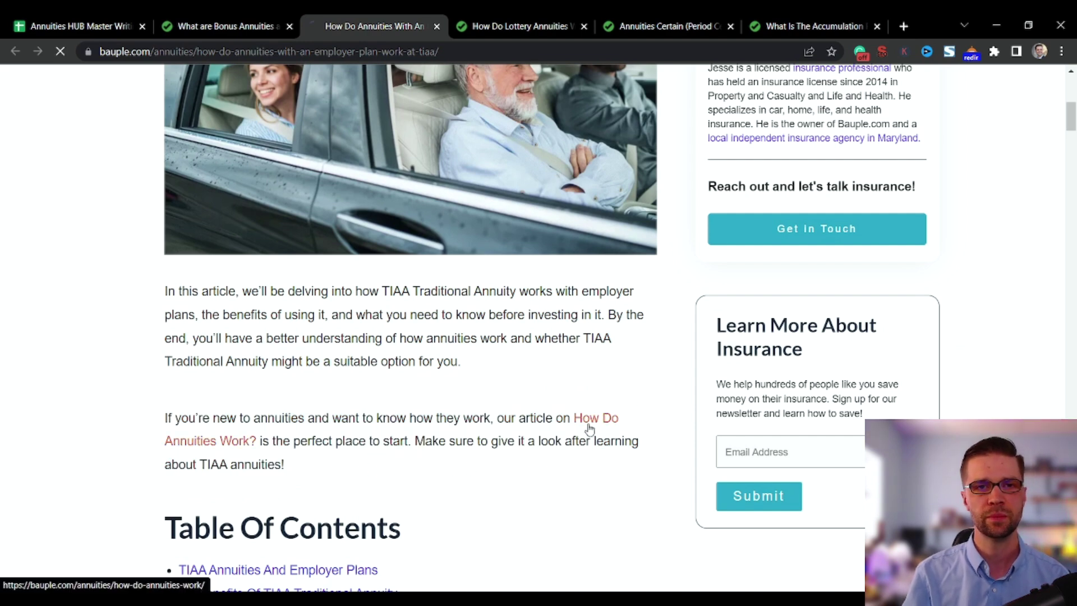
left_click_drag(169, 157, 286, 193)
left_click(286, 194)
Return to the writing sheet and select the Tier 2 article "how do annuities work" in B4
key("ctrl+shift+Tab")
key("ctrl+shift+Tab")
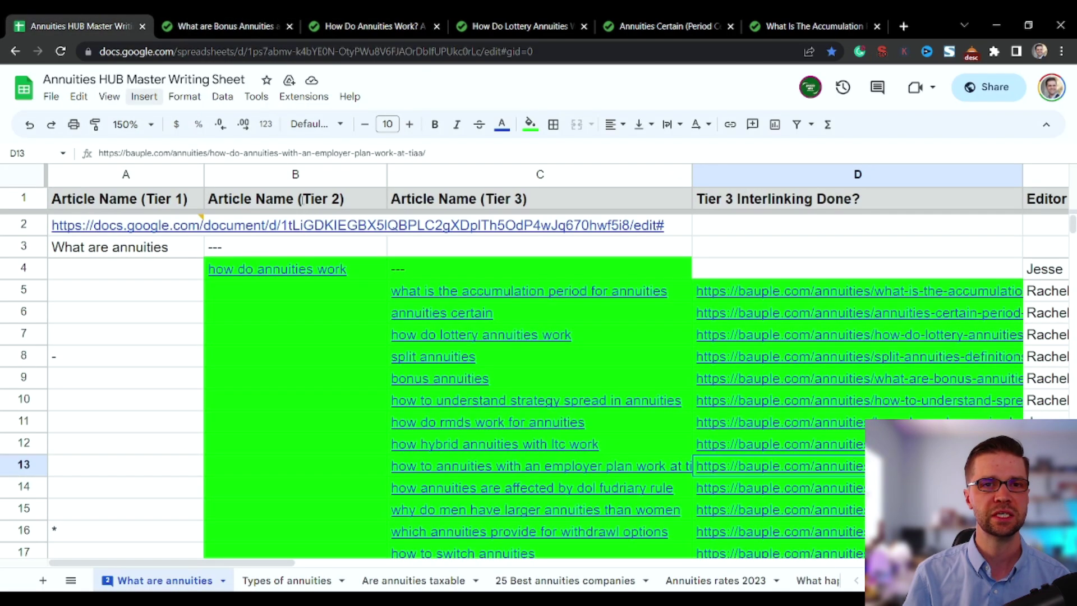
left_click(357, 271)
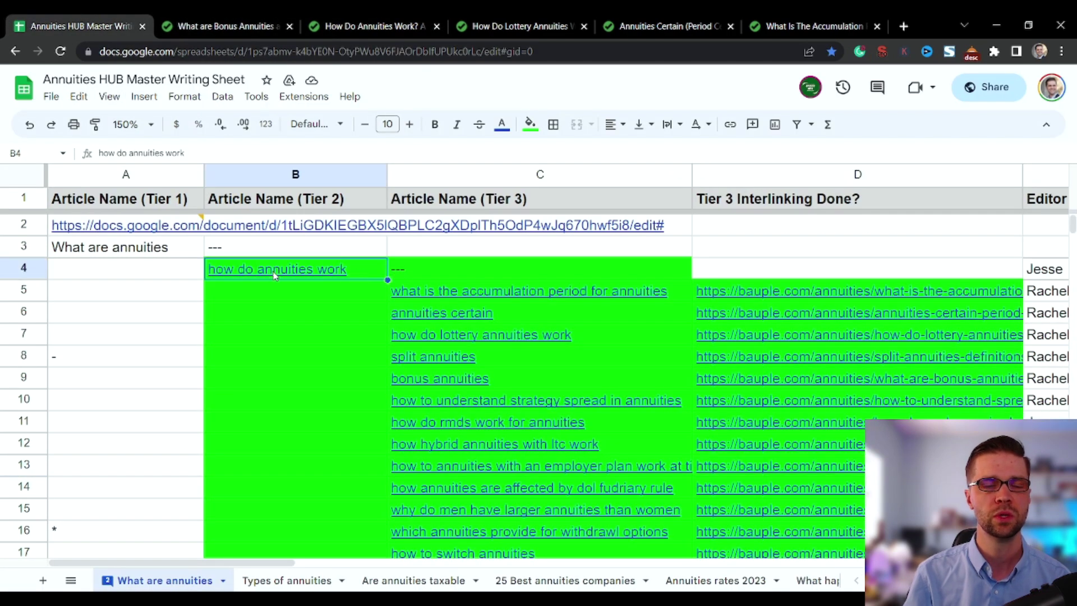
left_click(130, 367)
left_click(375, 272)
Examine the introduction of the published How Do Annuities Work article and highlight a paragraph in it
left_click(373, 26)
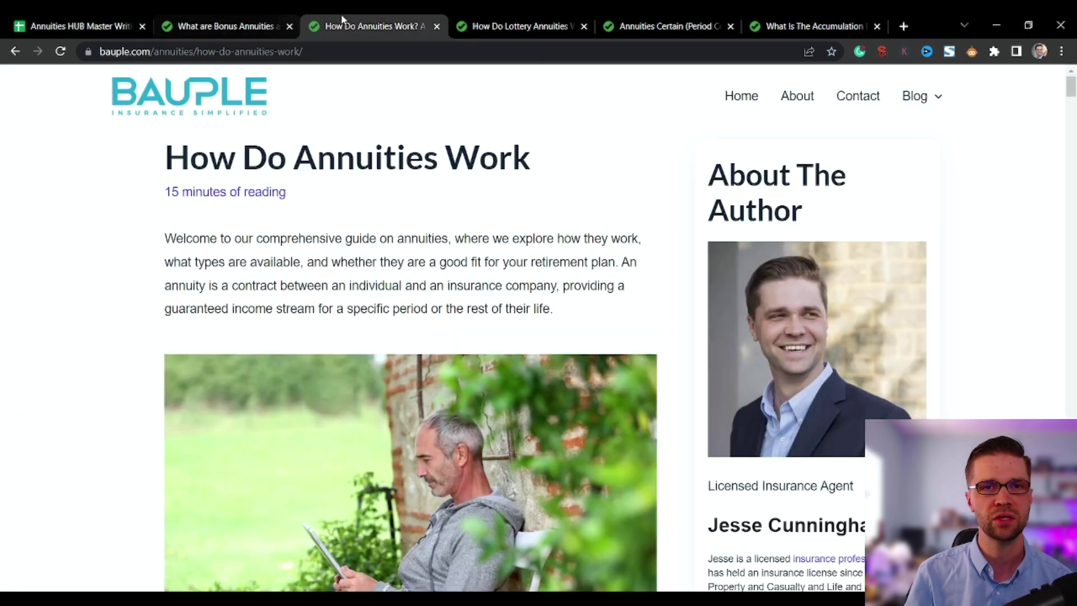
scroll(345, 367, "down", 10)
scroll(194, 308, "up", 4)
triple_click(497, 343)
left_click(517, 383)
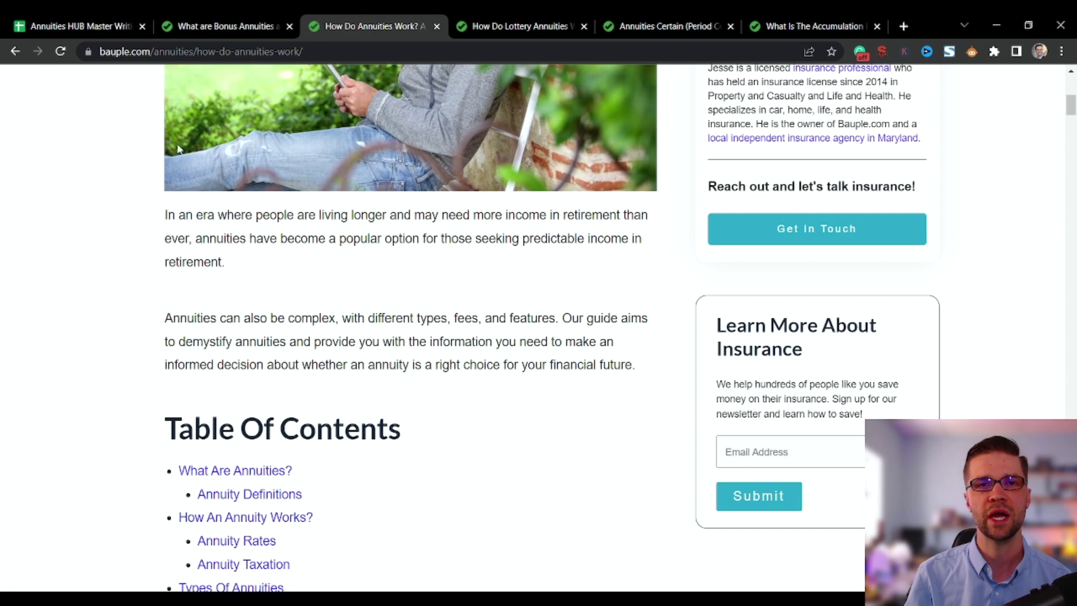
Return to the writing sheet, select the Tier 1 article "What are annuities" in A3 and look over the rows below
key("ctrl+1")
key("Down")
key("Down")
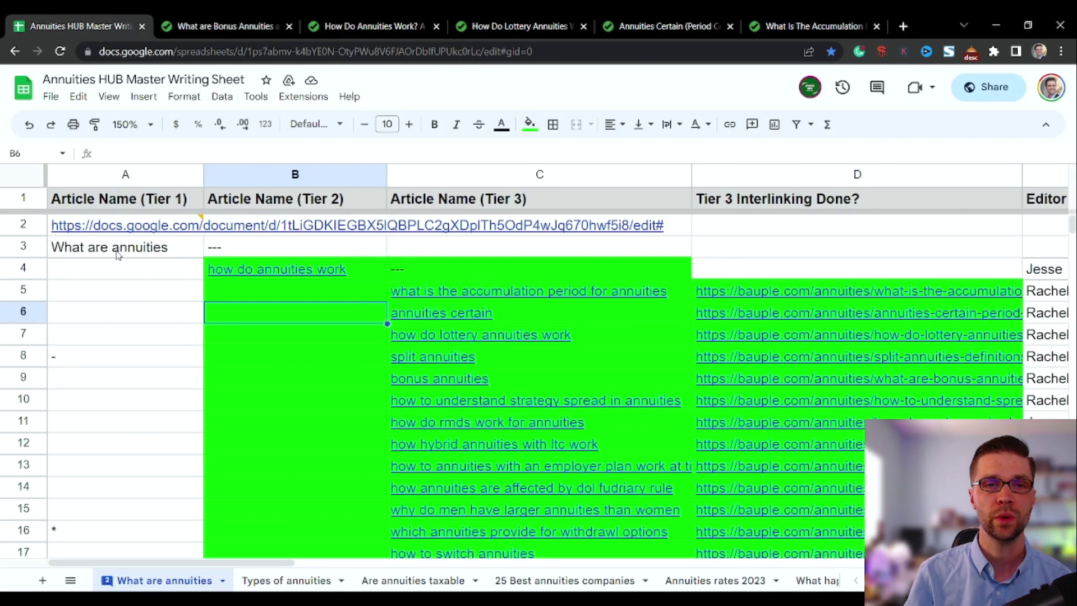
left_click(118, 254)
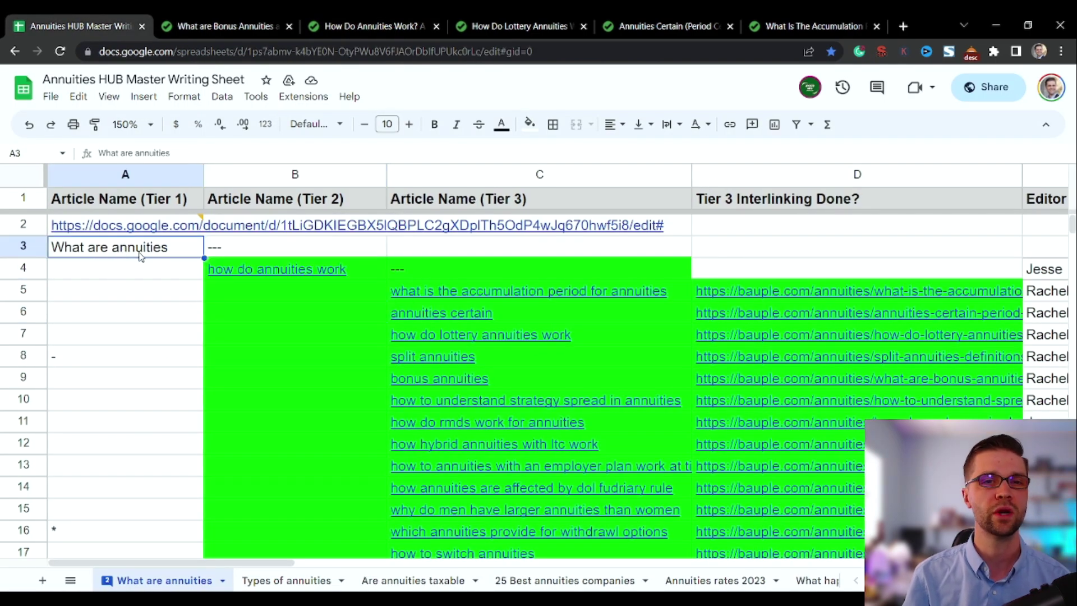
scroll(150, 291, "down", 5)
scroll(238, 277, "up", 4)
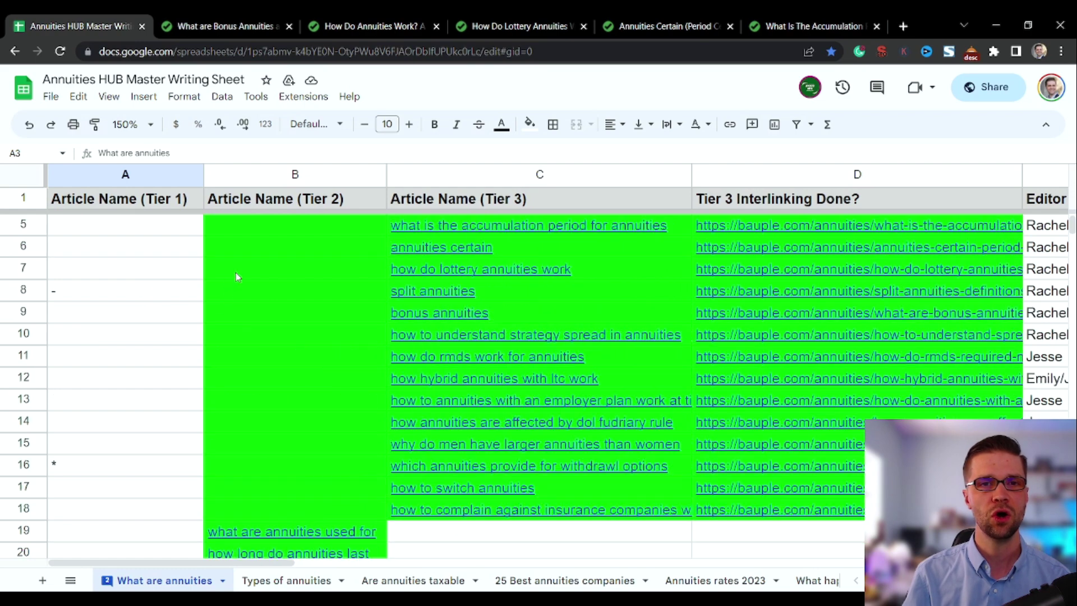
Highlight the Tier 2 column and look through the articles listed beneath "how do annuities work"
left_click(296, 174)
scroll(236, 359, "down", 3)
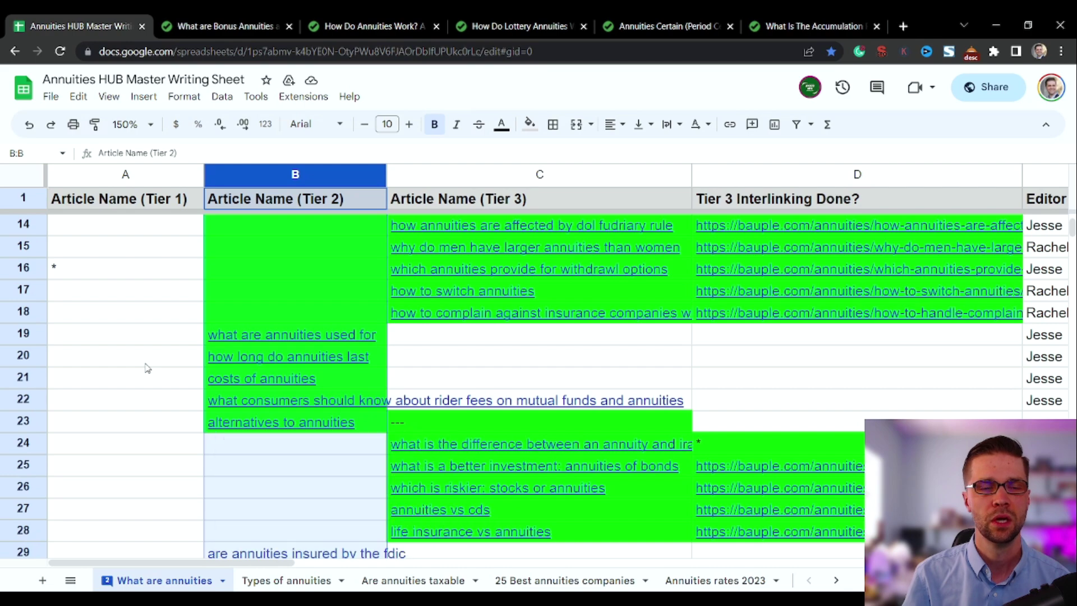
scroll(143, 358, "down", 2)
scroll(124, 338, "up", 2)
left_click(120, 335)
scroll(157, 346, "down", 1)
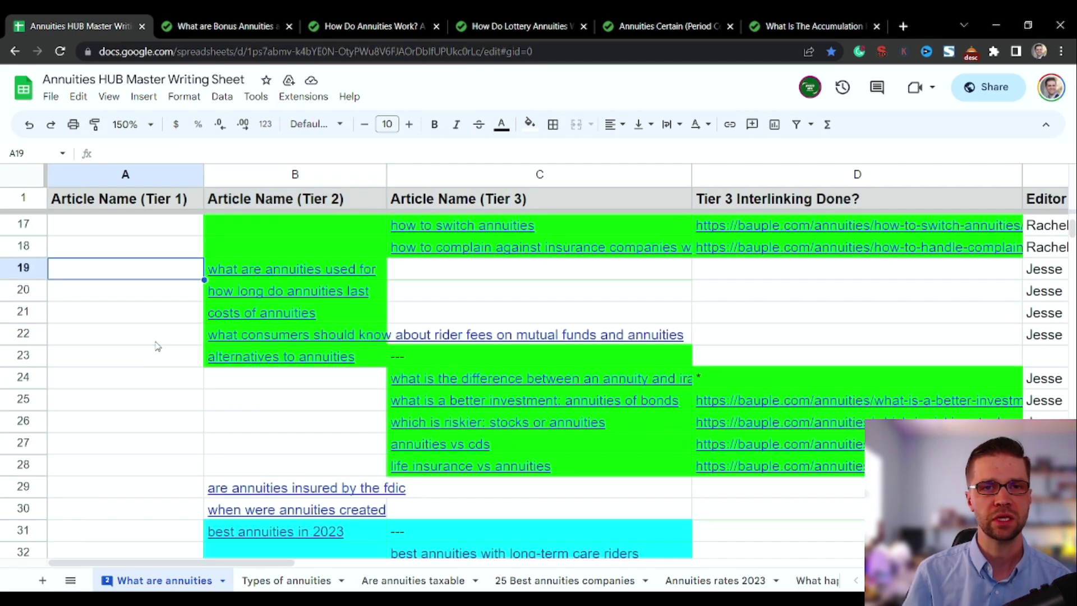
scroll(141, 334, "down", 3)
scroll(146, 334, "up", 4)
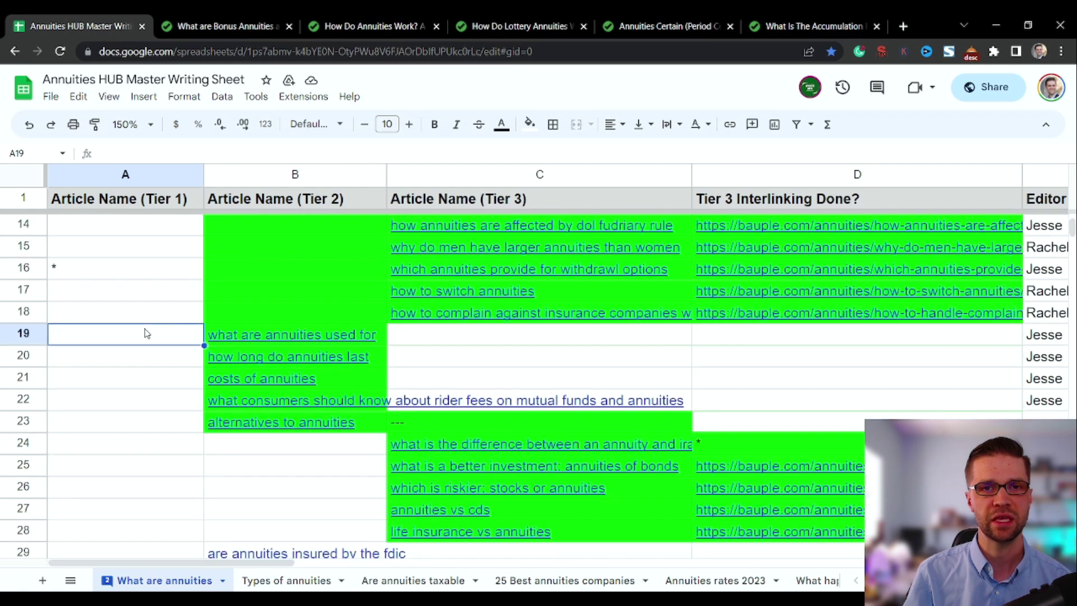
Highlight the Tier 2 column again, review its articles through "are annuities a good investment", and return to the Tier 1 article
left_click(256, 313)
scroll(157, 320, "down", 1)
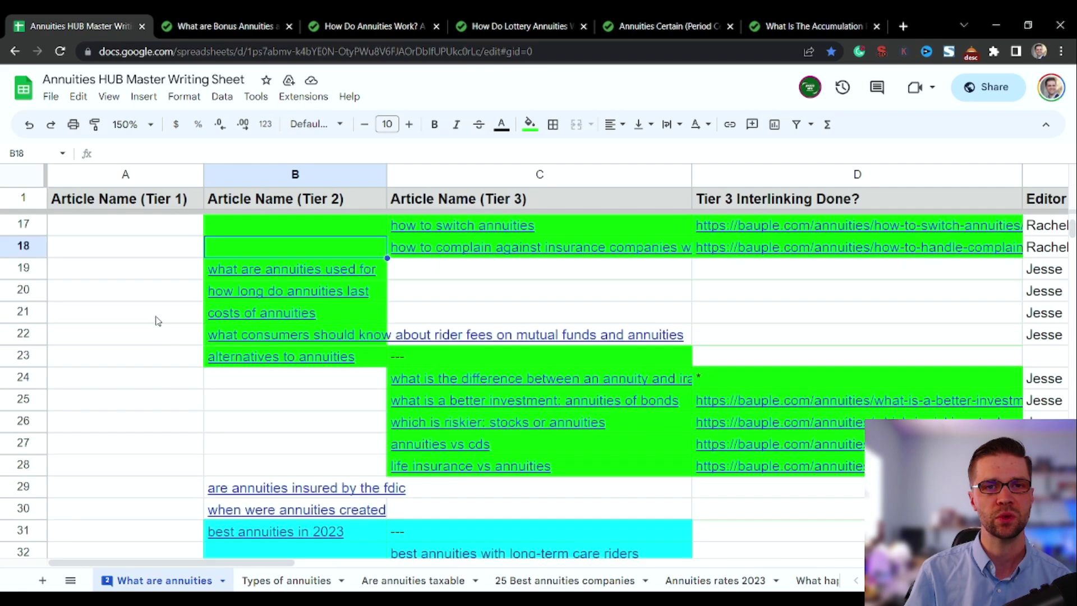
left_click(304, 168)
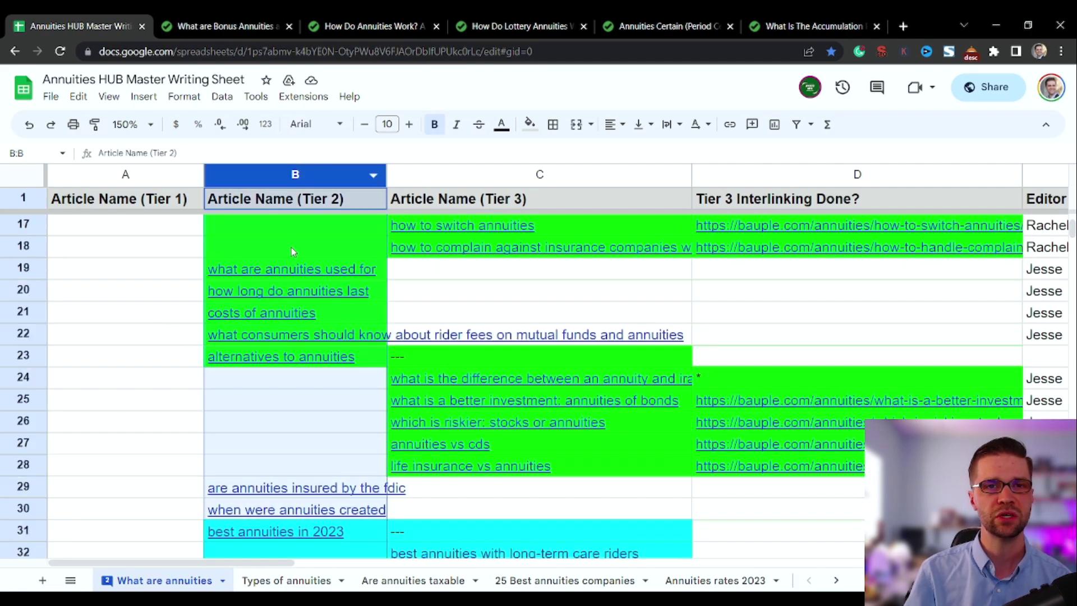
left_click(141, 314)
scroll(140, 324, "down", 4)
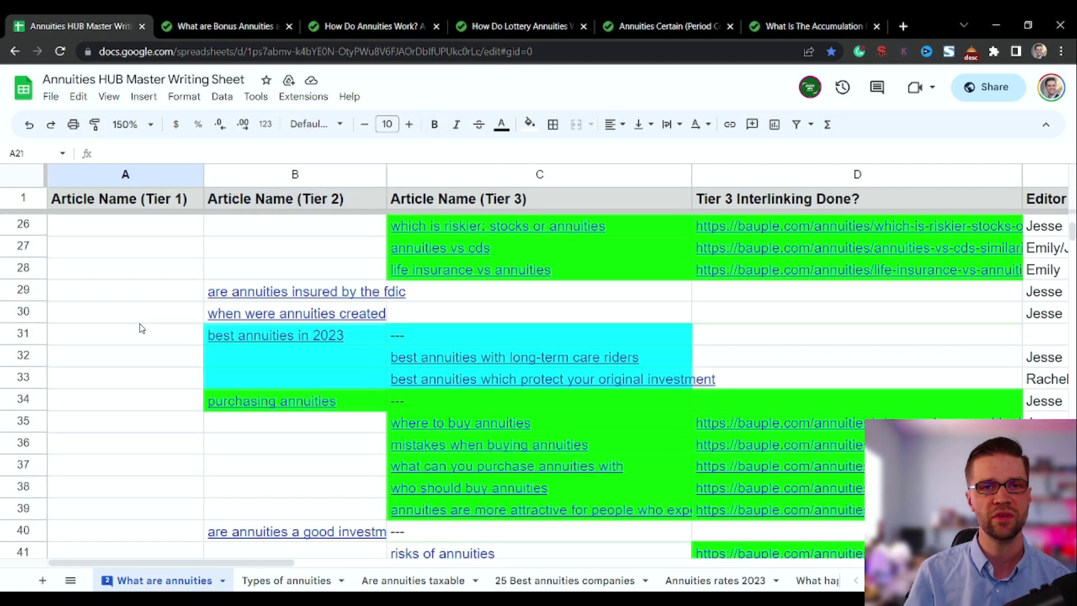
scroll(169, 381, "up", 5)
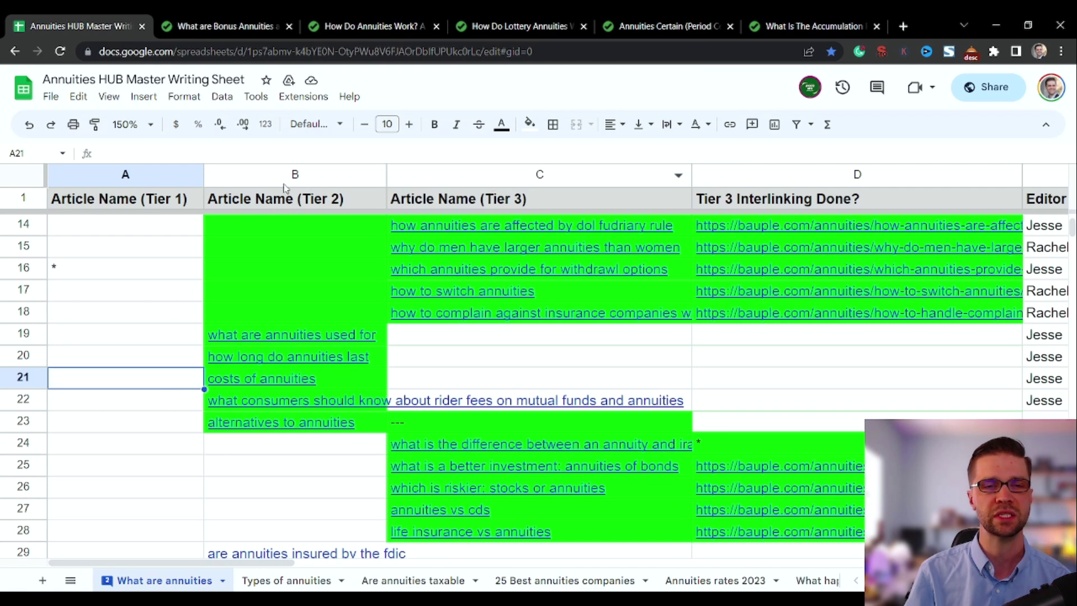
scroll(157, 312, "up", 4)
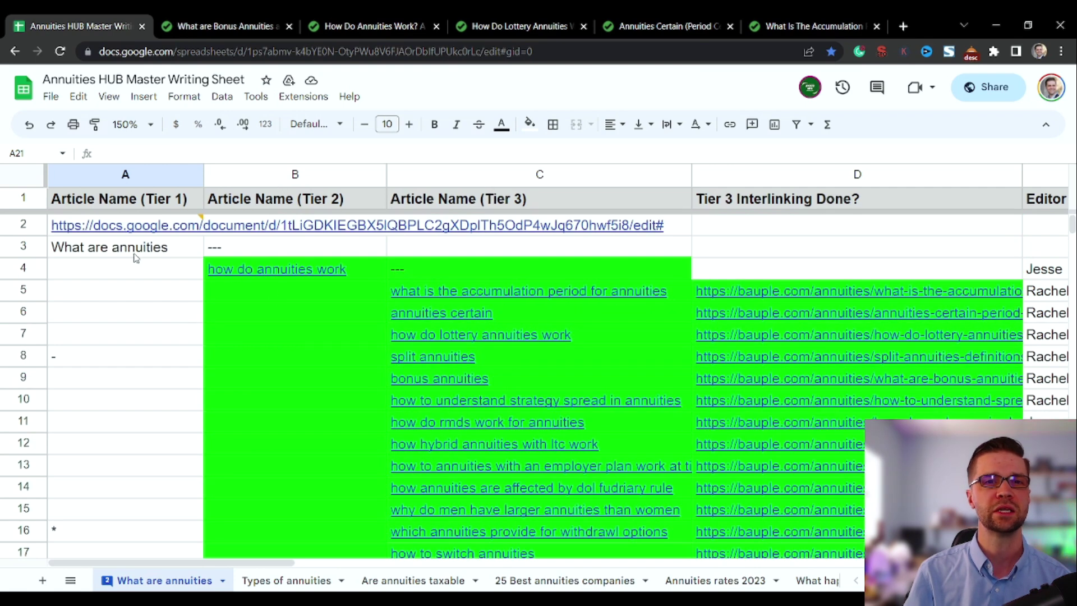
Highlight the whole Tier 2 column and scan the sheet past its last article row and back to the start
left_click(286, 178)
mouse_move(290, 271)
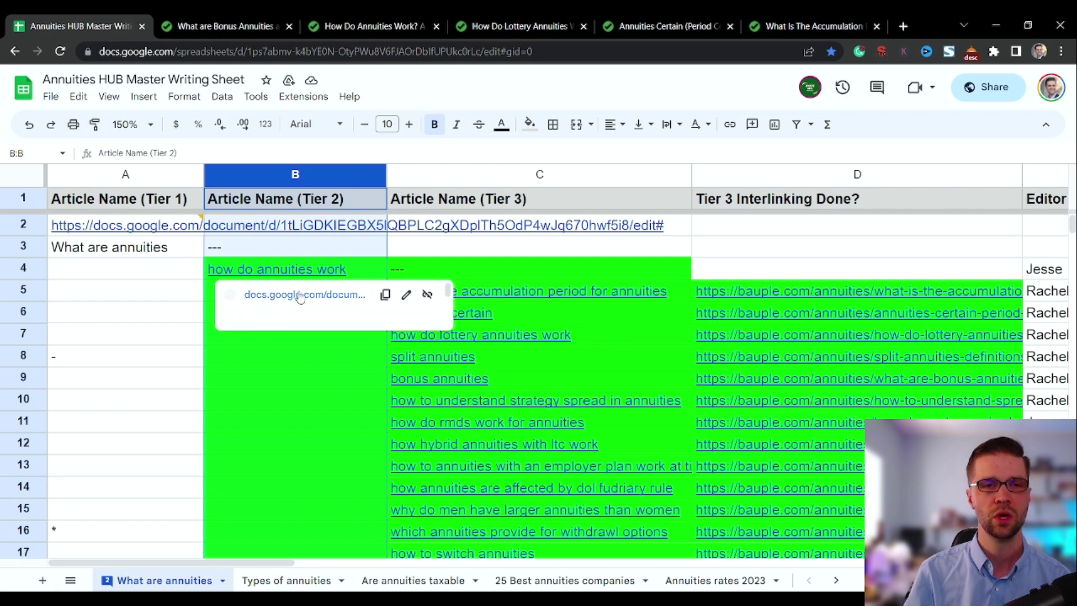
scroll(247, 476, "down", 14)
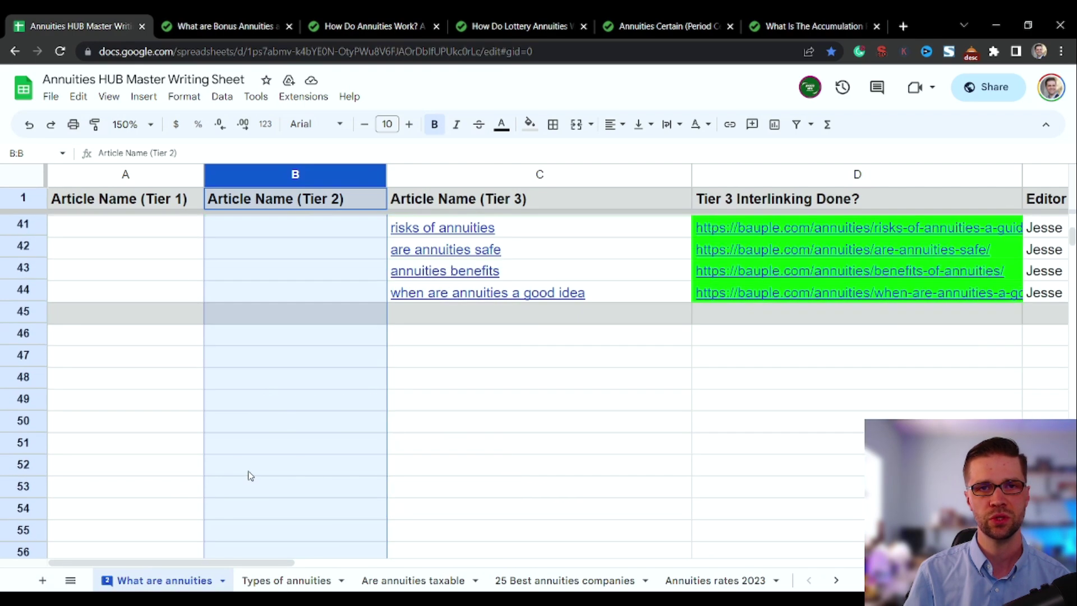
scroll(260, 448, "up", 14)
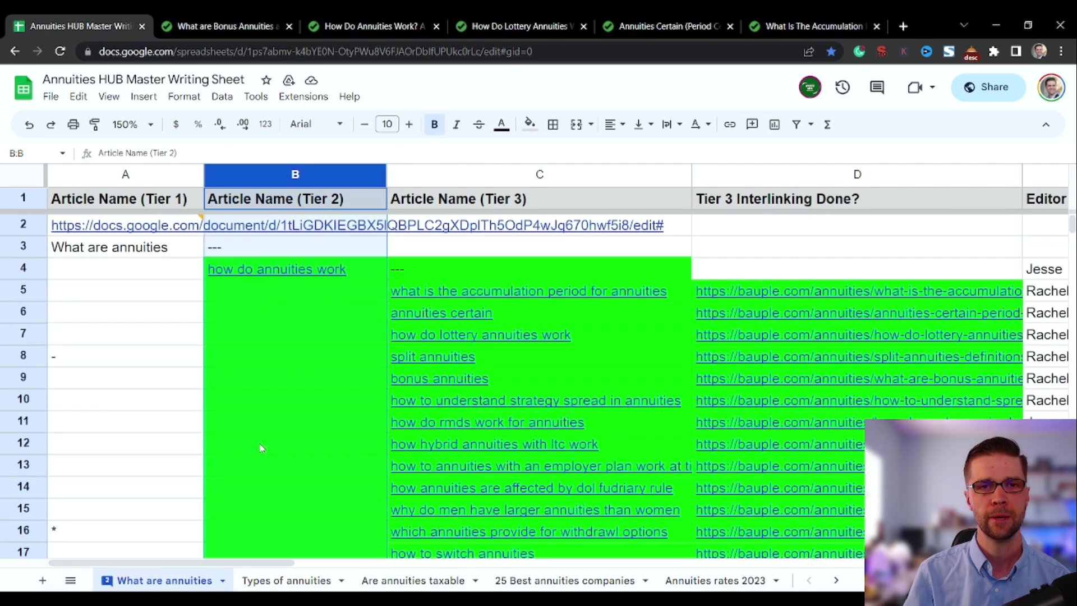
Select the Tier 1 article "What are annuities" in A3, and look through the open article pages from the accumulation period back to bonus annuities
left_click(107, 255)
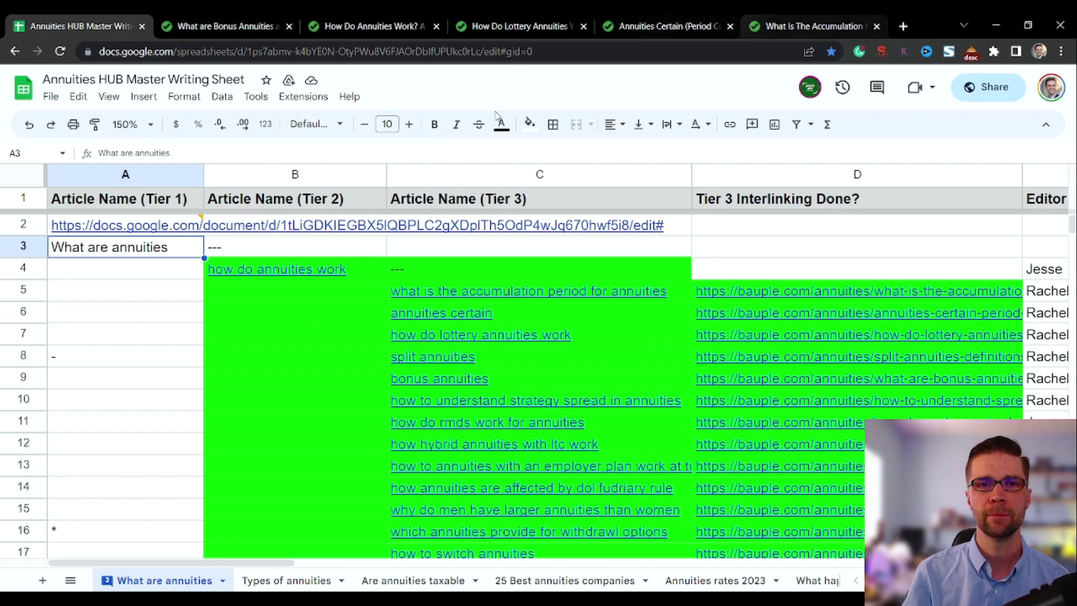
scroll(351, 317, "down", 1)
left_click(814, 26)
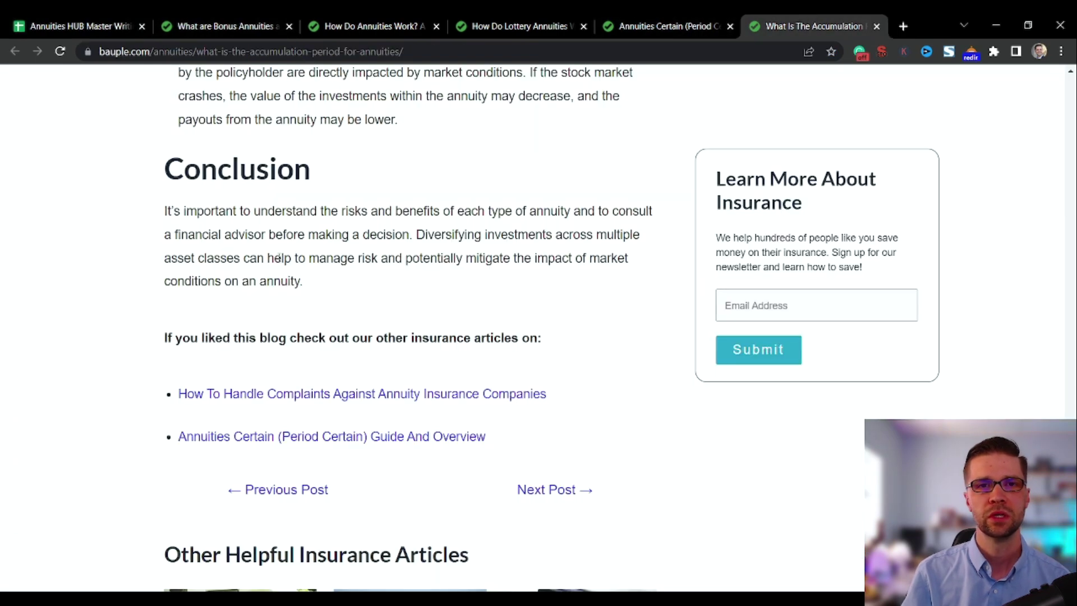
left_click(626, 22)
left_click(508, 23)
left_click(362, 24)
left_click(224, 25)
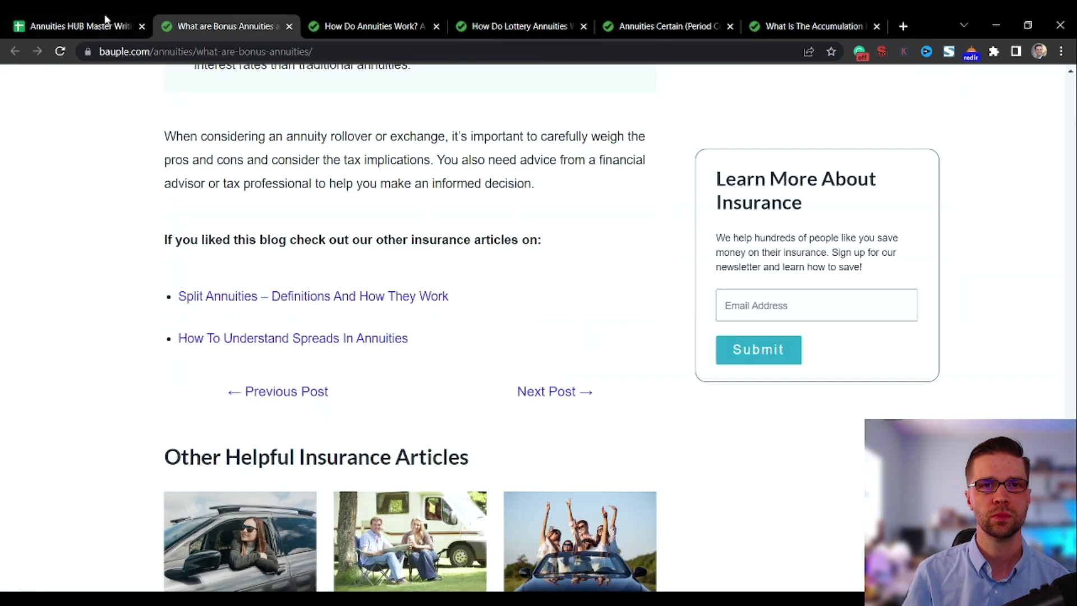
Return to the writing sheet and select the Tier 2 article "how do annuities work" in B4
left_click(72, 26)
scroll(292, 324, "up", 1)
left_click(269, 269)
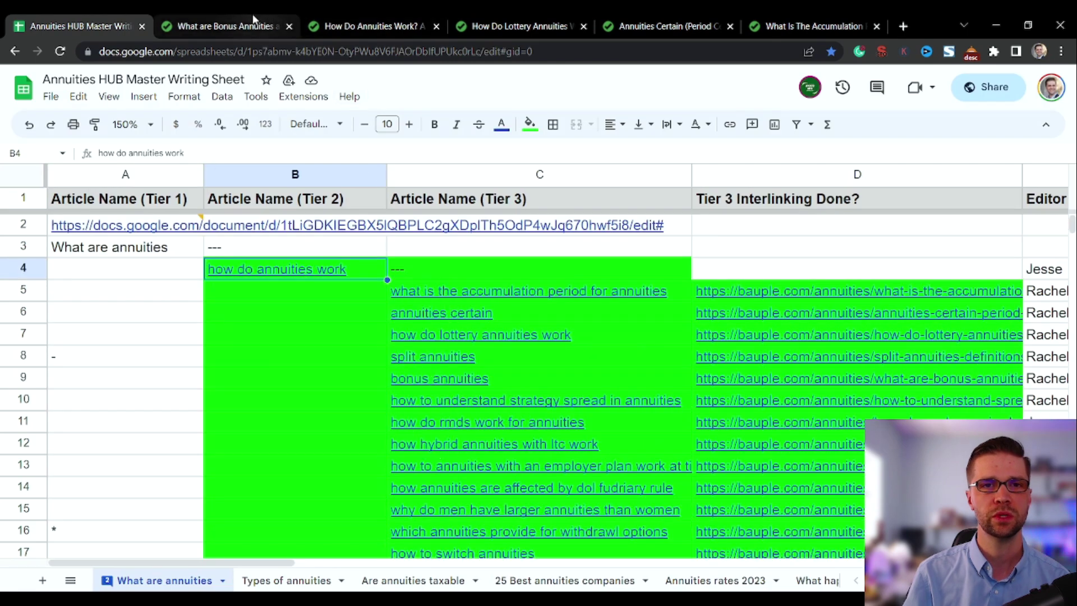
Show the published "How Do Annuities Work" article and look it over from its title down to the Table Of Contents
left_click(408, 22)
key("ctrl+Tab")
left_click(378, 22)
scroll(331, 326, "up", 9)
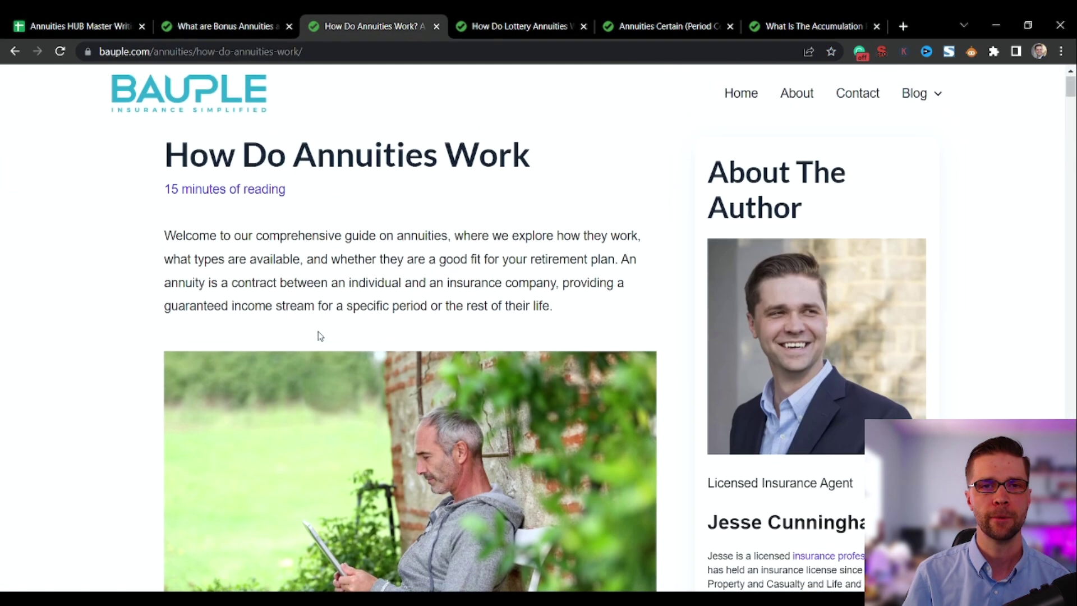
scroll(320, 335, "down", 8)
left_click_drag(260, 320, 165, 319)
left_click(290, 298)
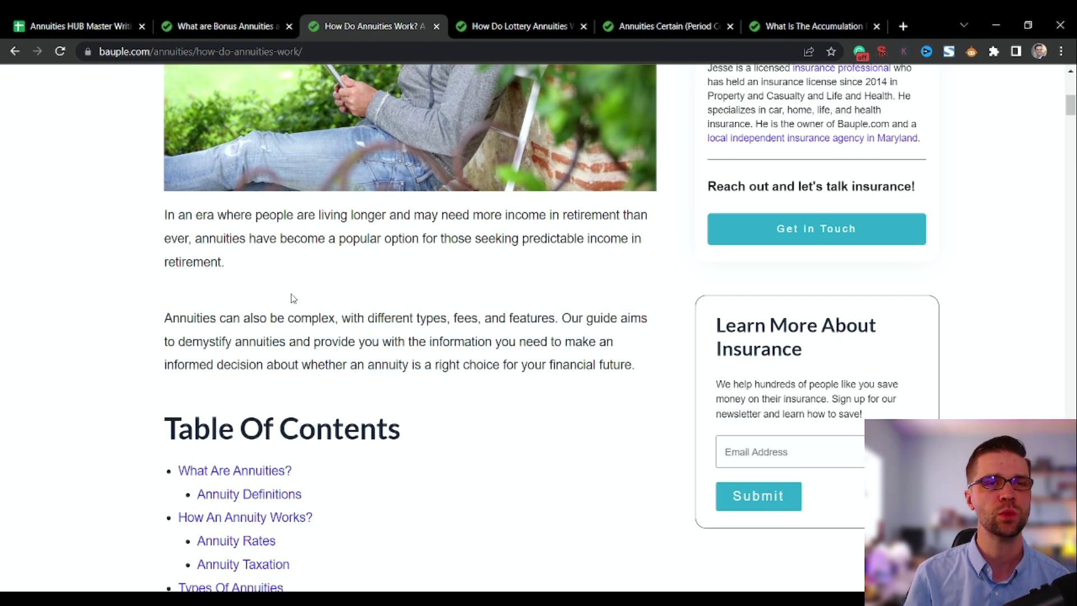
Glance back at the writing sheet, and find the "Further Reading On Annuities" section in the "How Do Annuities Work" article
left_click(78, 26)
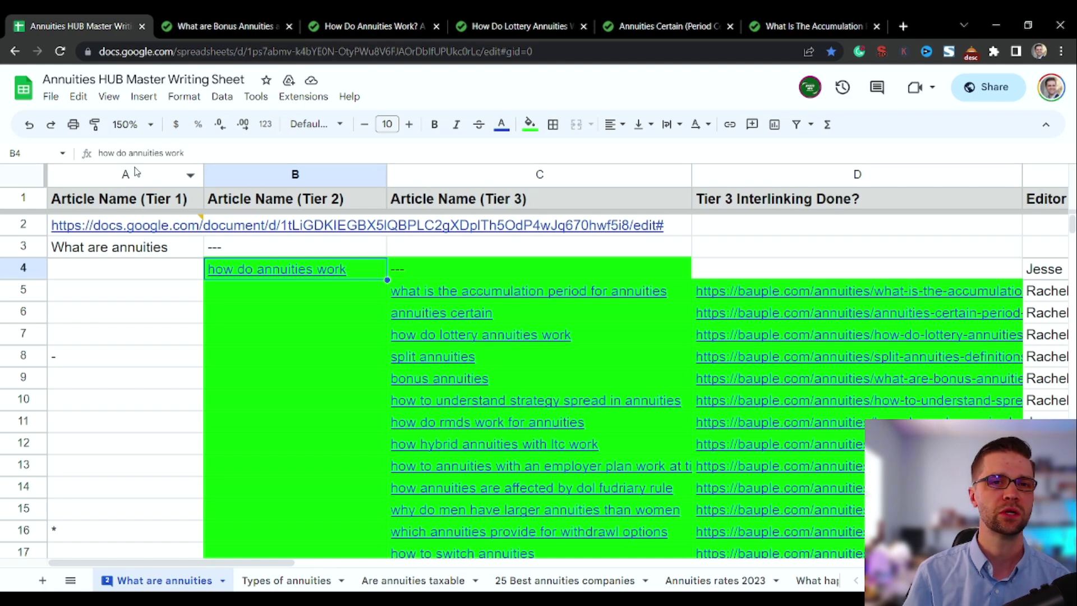
left_click(224, 26)
left_click(370, 26)
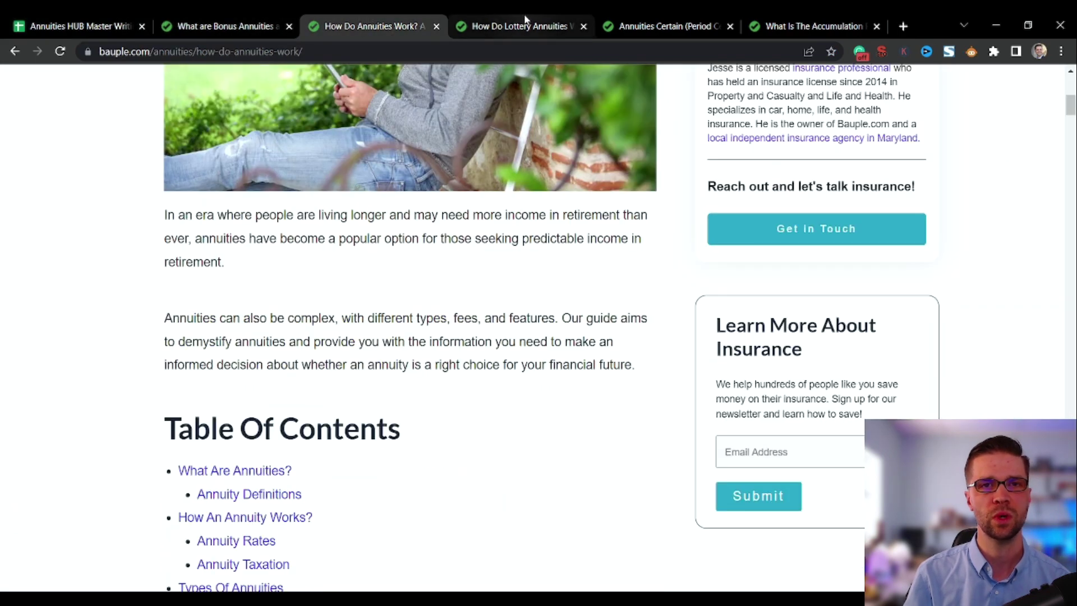
scroll(328, 287, "down", 7)
scroll(328, 286, "down", 20)
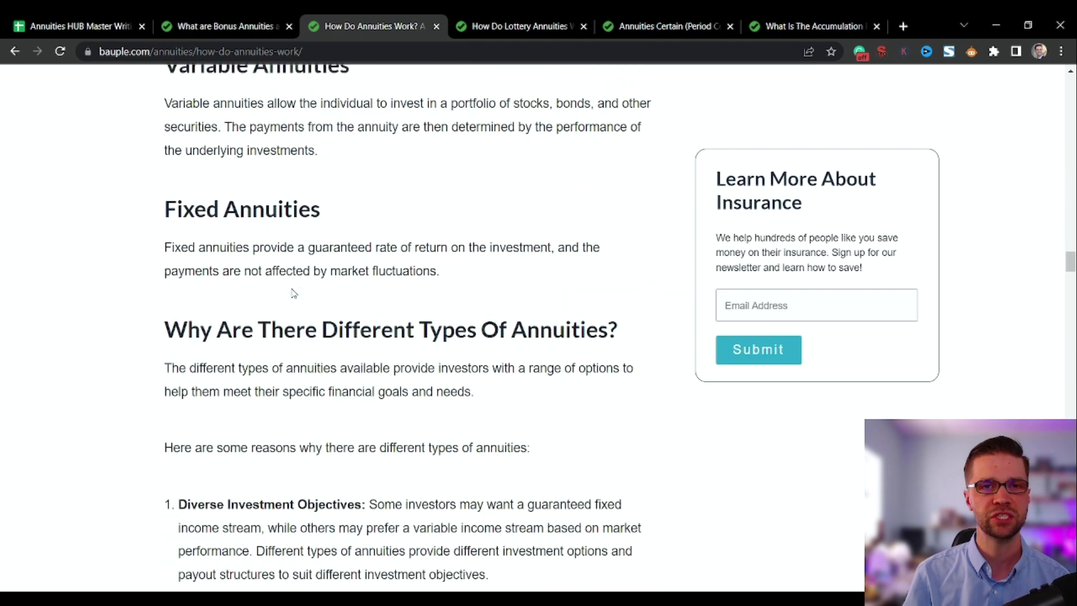
scroll(290, 284, "down", 20)
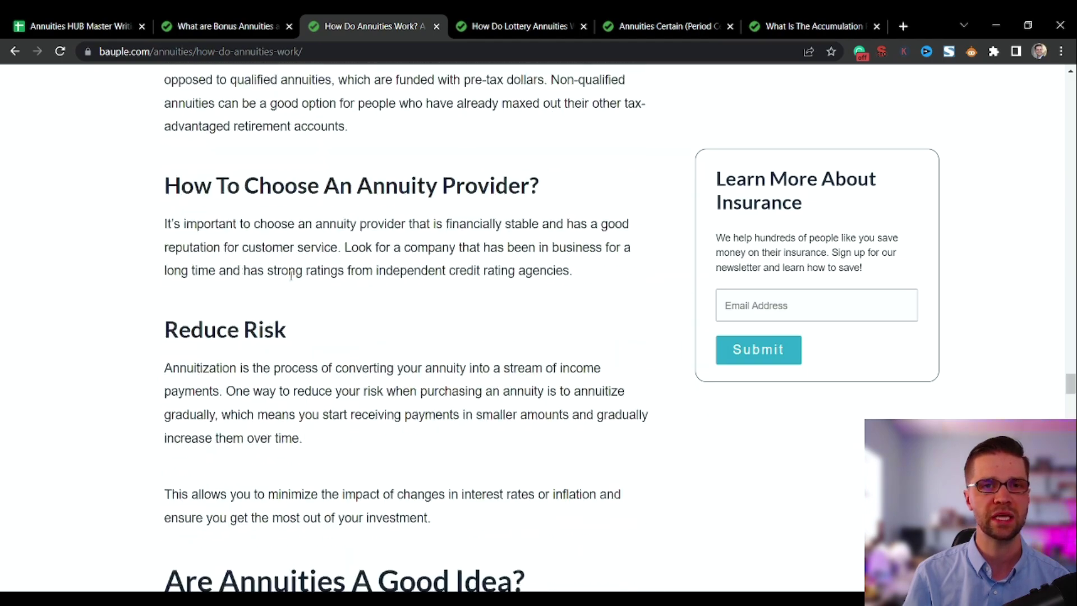
scroll(291, 274, "down", 9)
scroll(288, 275, "up", 3)
Highlight the "Further Reading On Annuities" heading and its introduction about each section linking to the matching article
left_click_drag(160, 218, 569, 218)
left_click(576, 218)
left_click_drag(162, 259, 426, 309)
left_click(426, 308)
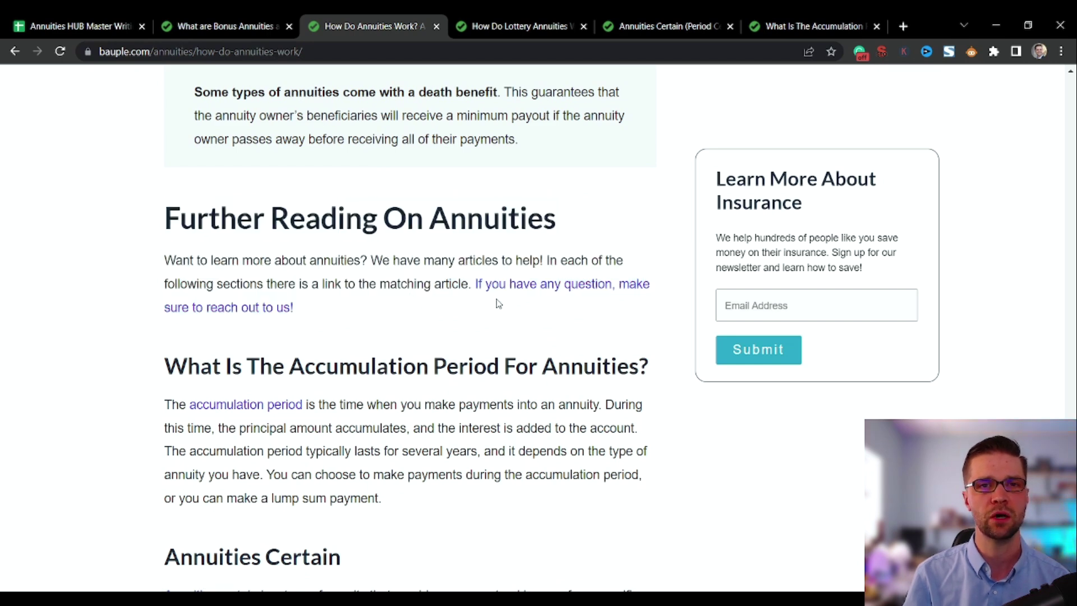
left_click_drag(486, 284, 379, 284)
left_click(372, 283)
Highlight the further reading sections from the accumulation period onward, return to the first one and clear the highlight
scroll(372, 283, "down", 2)
left_click_drag(178, 253, 525, 224)
scroll(514, 349, "up", 20)
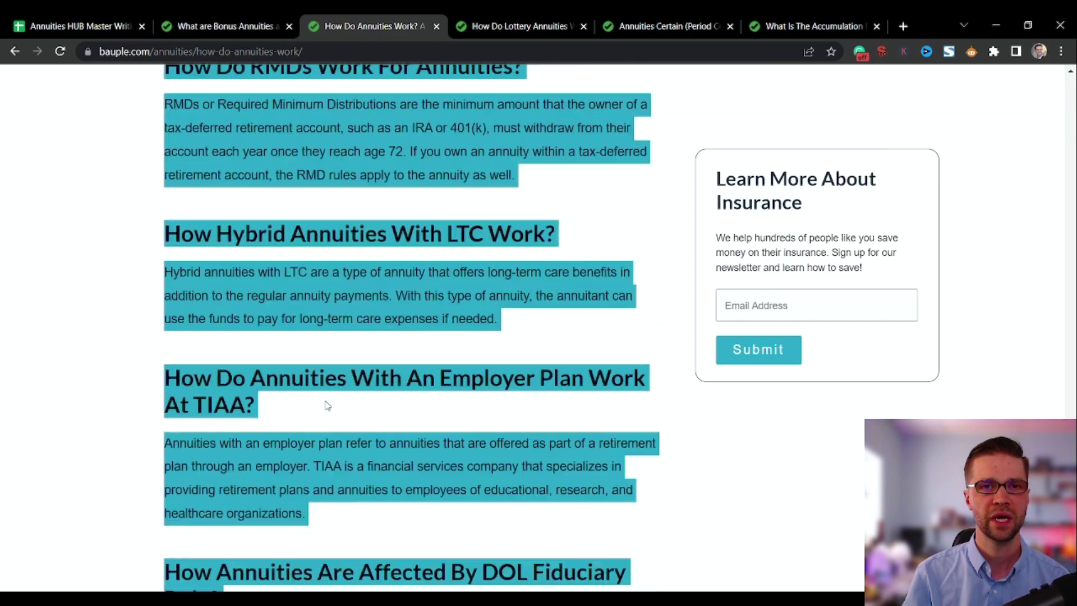
scroll(271, 393, "up", 9)
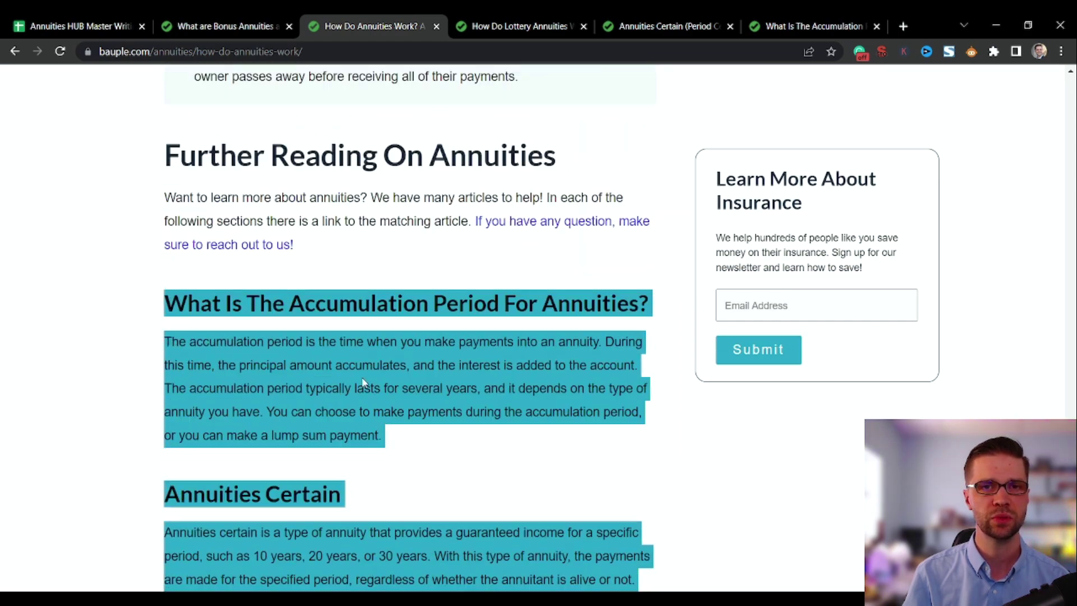
left_click(455, 365)
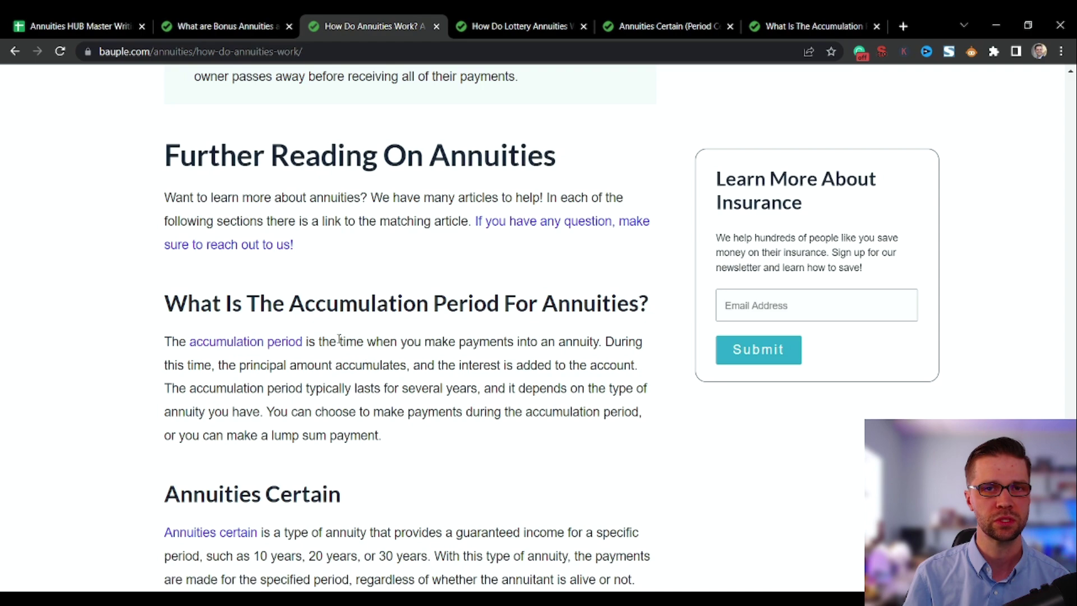
Examine the linked keywords in the Annuities Certain, Lottery Annuities, Split Annuities and Bonus Annuities sections
scroll(381, 360, "down", 5)
scroll(280, 376, "down", 1)
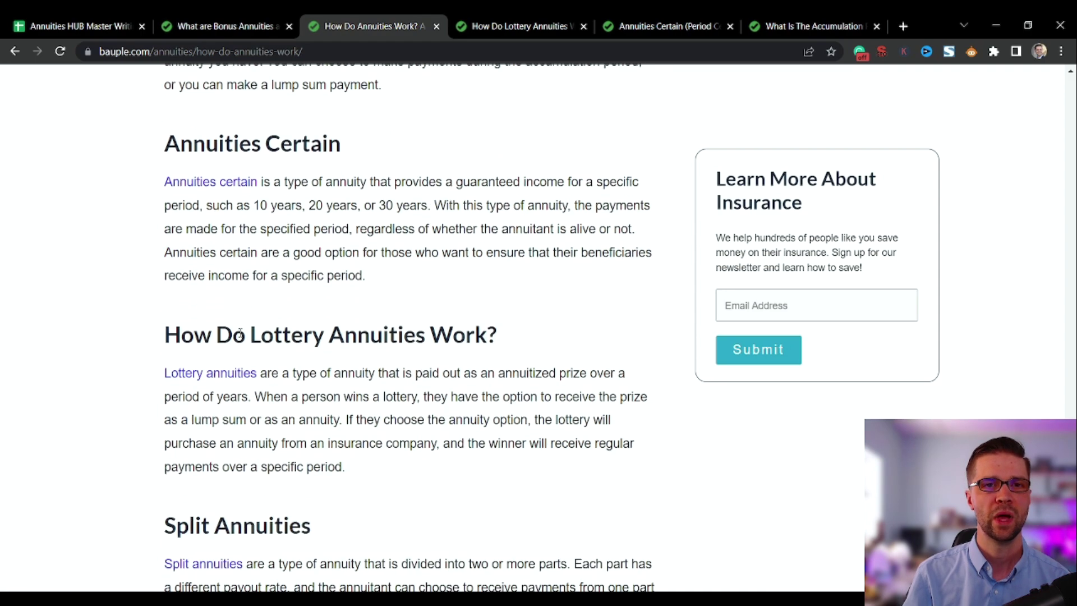
scroll(258, 374, "down", 4)
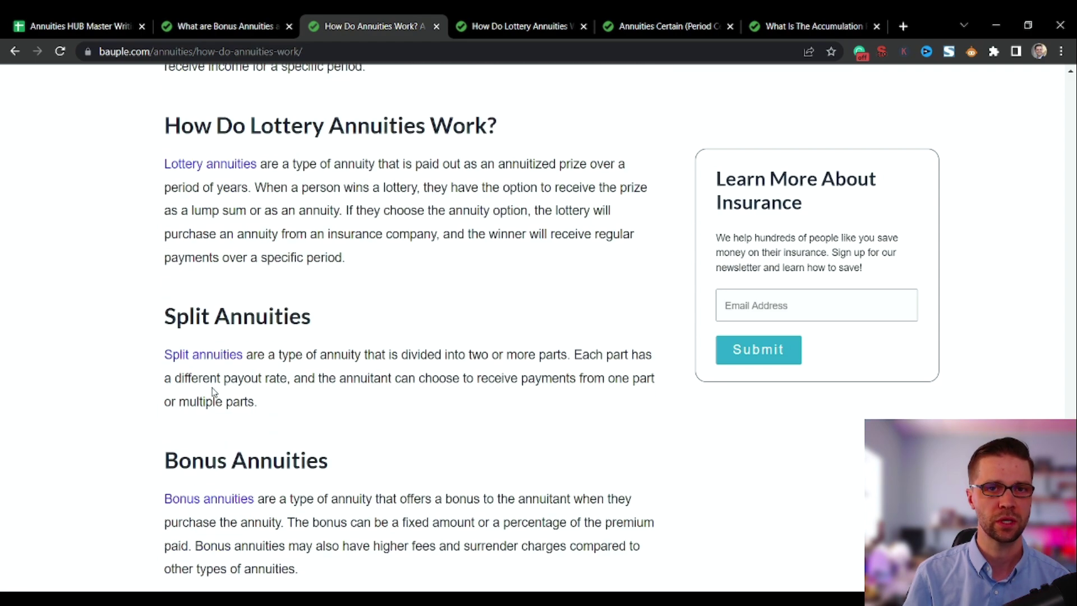
left_click_drag(200, 310, 258, 312)
scroll(236, 324, "down", 2)
Glance at the bonus annuities page and select the Tier 3 articles C5 through C18 in the writing sheet
left_click(187, 25)
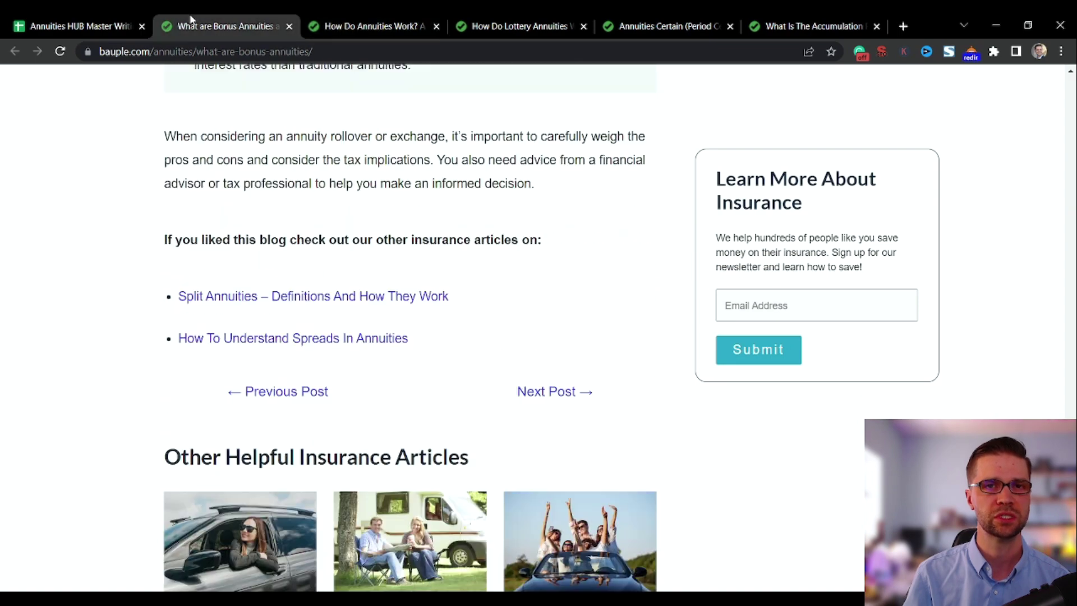
left_click(84, 25)
scroll(420, 275, "down", 2)
scroll(476, 281, "up", 2)
left_click(473, 295)
scroll(460, 405, "down", 2)
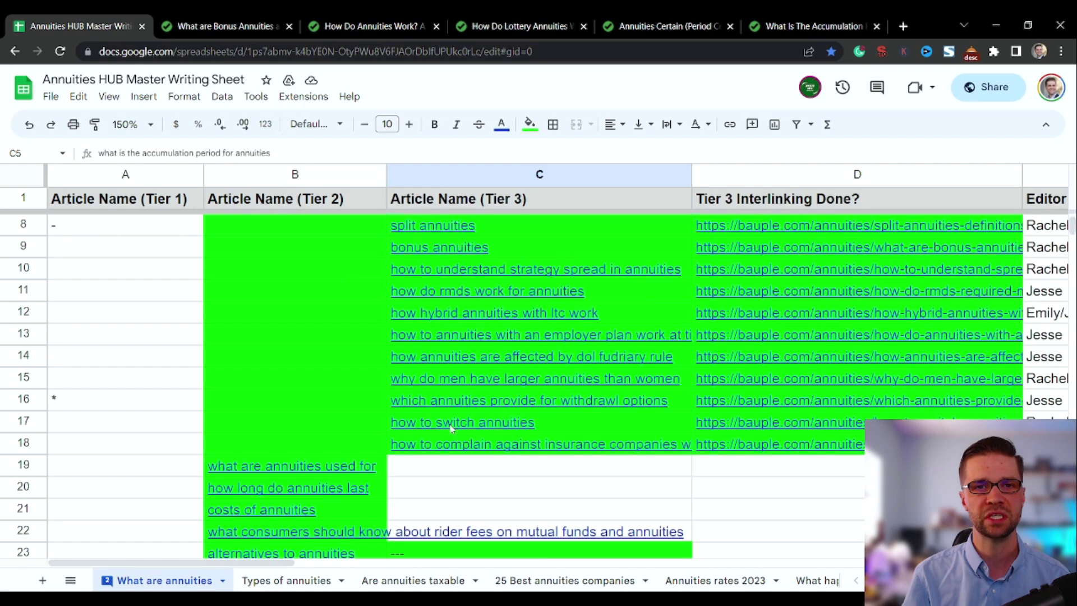
left_click(452, 446, "shift")
scroll(343, 395, "up", 2)
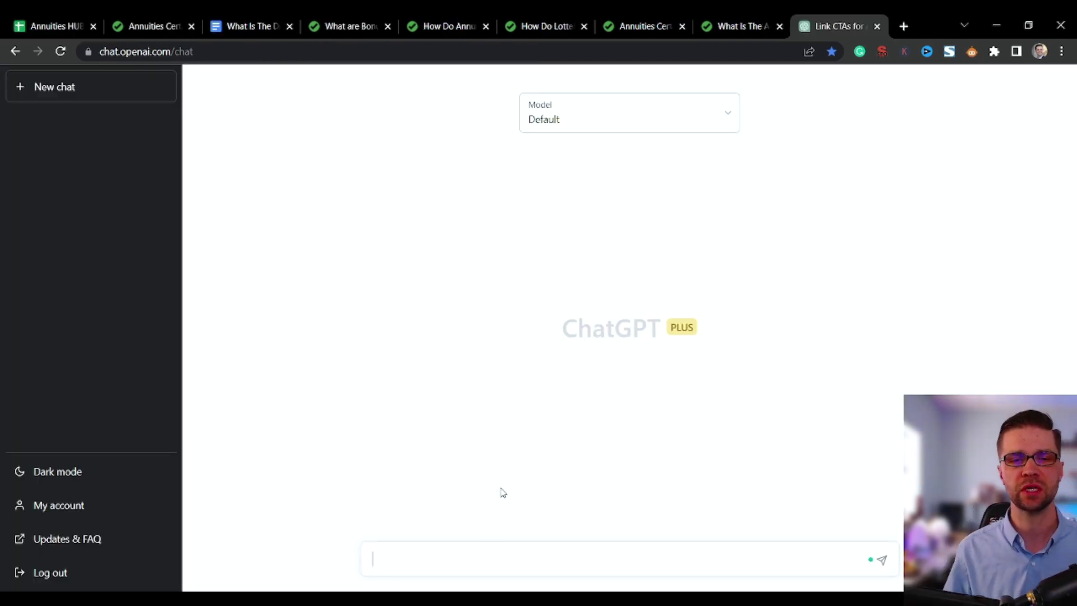
type("I need to link to my top-tier hub article titled \"Alternatives to Annuities\". This is the URL: https://bauple.com/annuities/alternatives-to-annuities/. Please give me great CTAs for my articles that encourage readers to view that article after reading the one they are on, making sure to have clickable URL in the text (rich anchor tag markup). Include as internal links using markdown hyperlink keywords using links as the Ahref. There should be at least one internal link for each keyword listed. Use keyword rich anchor text, making sure to list the keyword as the anchor text!")
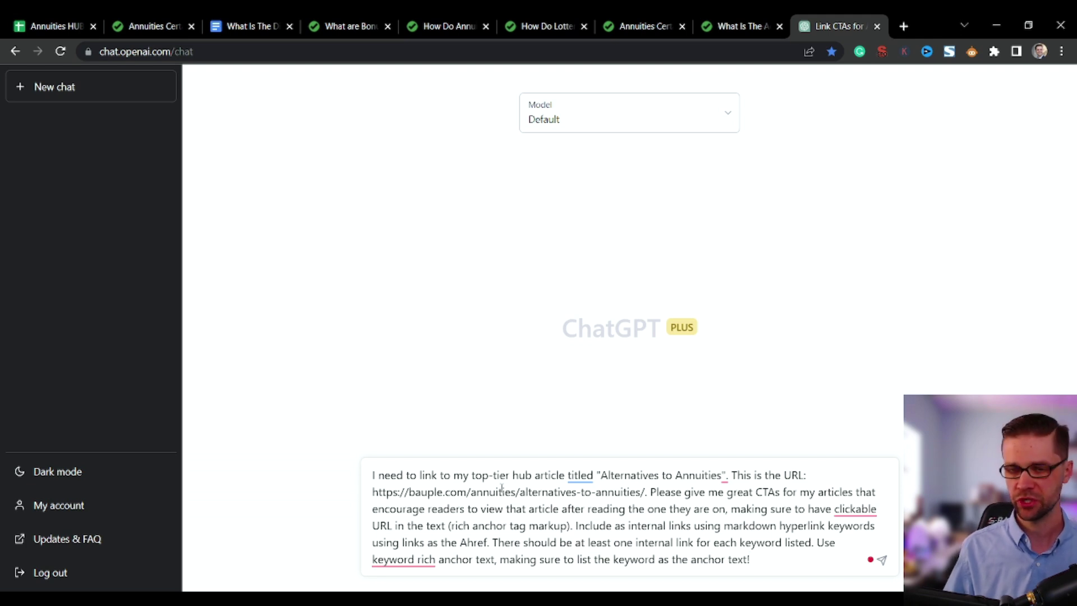
key("Return")
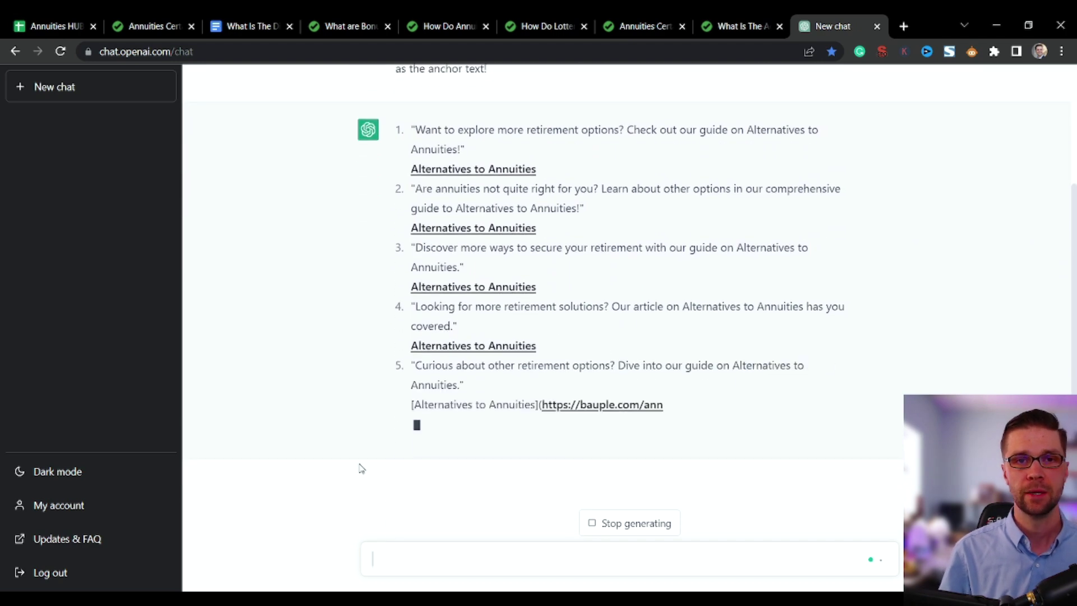
Send the follow-up instruction "Make sure to have the links in the body of the CTA NOT outside."
type("Make sure to have the lin")
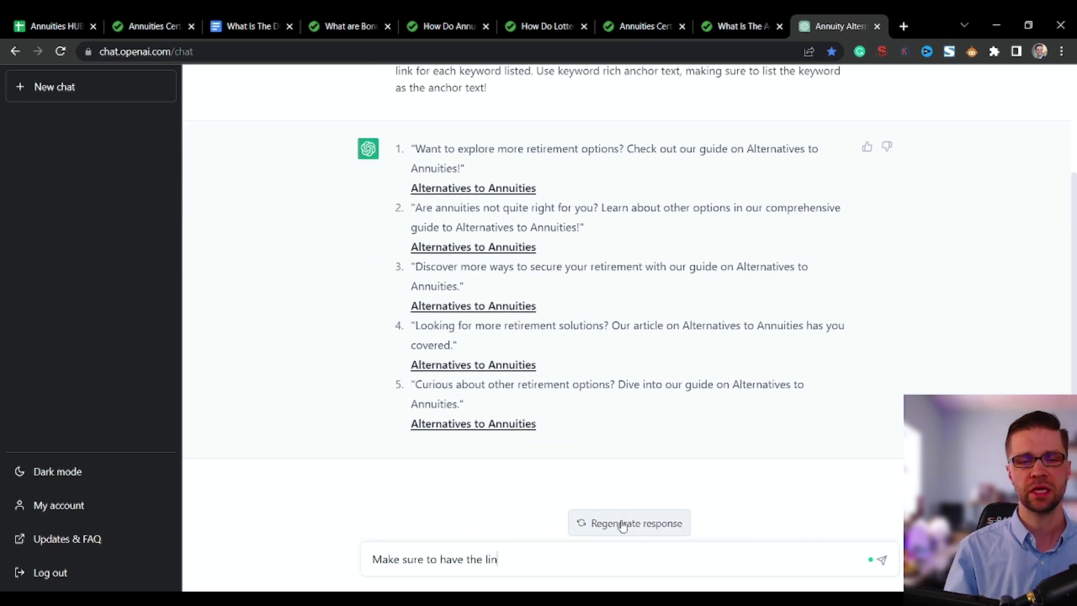
type("ks in the body of the CTA")
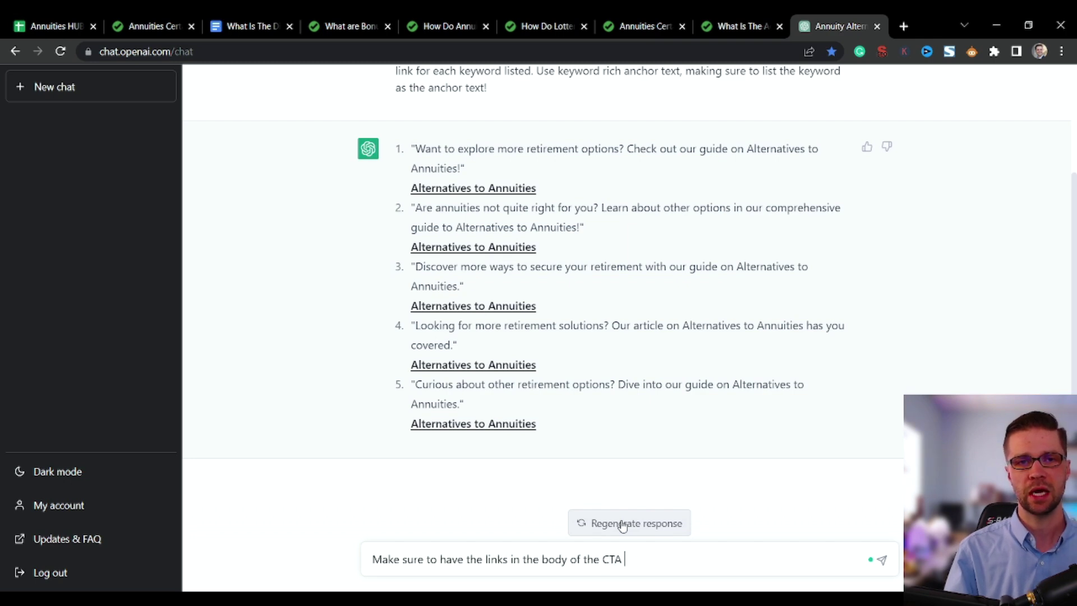
type(" NOT outside.")
key("Return")
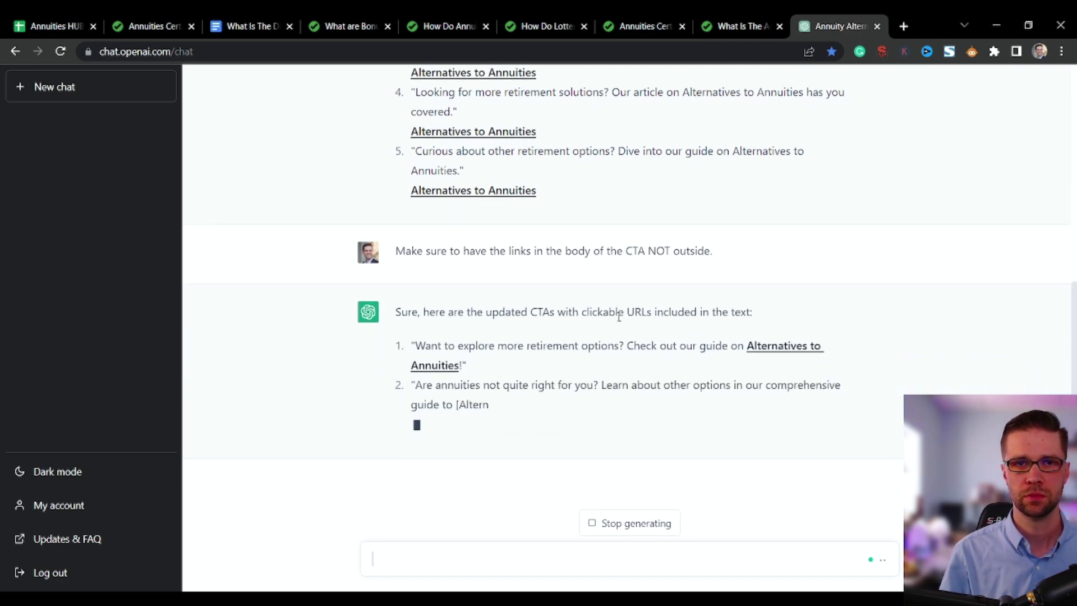
Review the opening of the CTA prompt, and locate "alternatives to annuities" with its Tier 3 articles in the writing sheet
scroll(645, 348, "up", 6)
left_click_drag(395, 122, 752, 118)
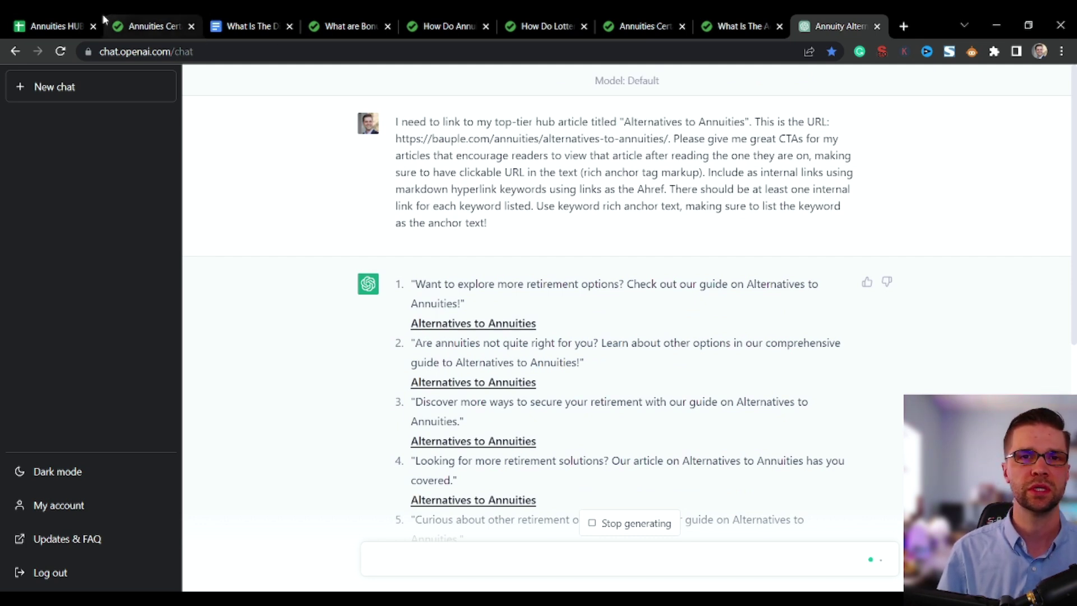
left_click(48, 26)
scroll(344, 423, "down", 8)
scroll(344, 422, "up", 1)
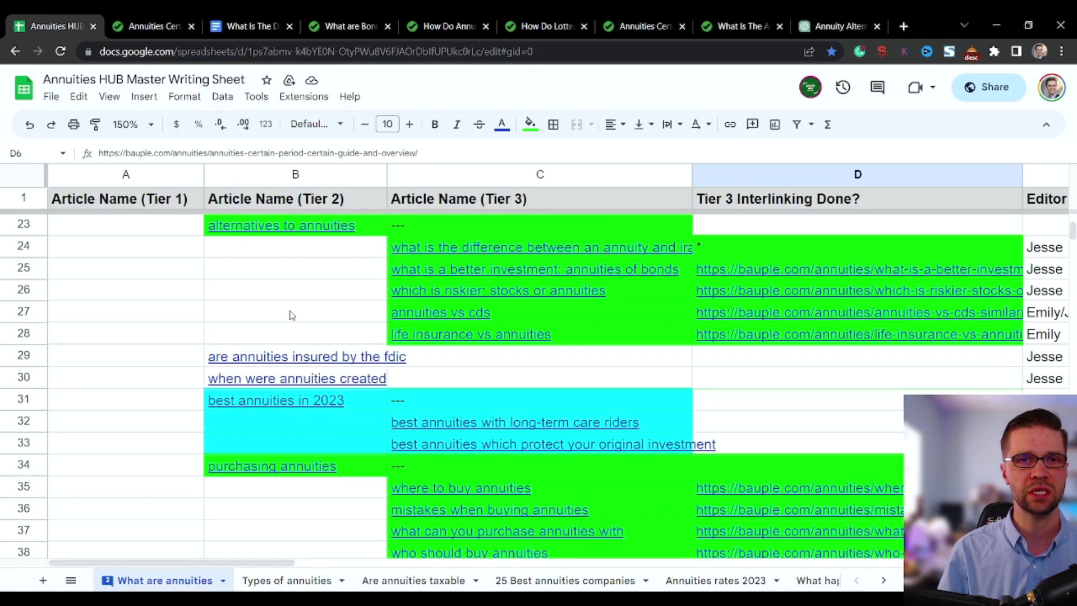
left_click(315, 178)
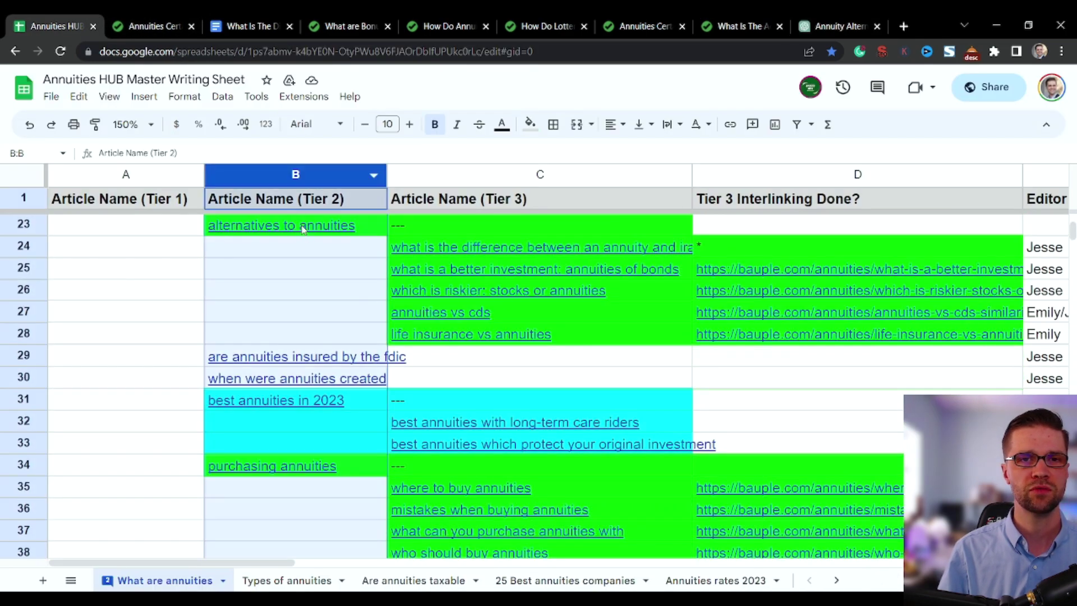
mouse_move(450, 250)
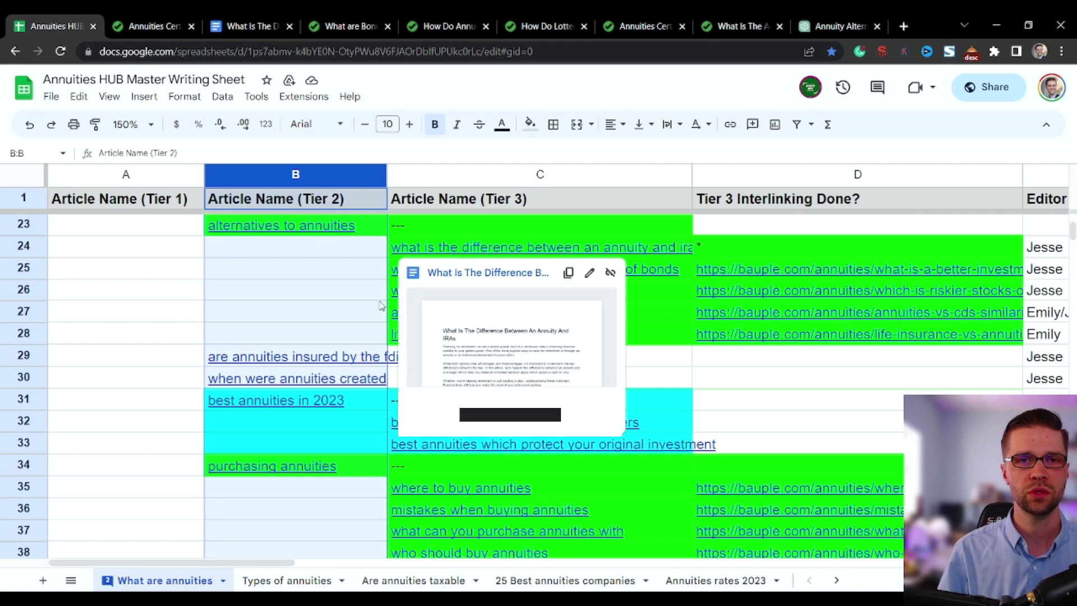
left_click(381, 334)
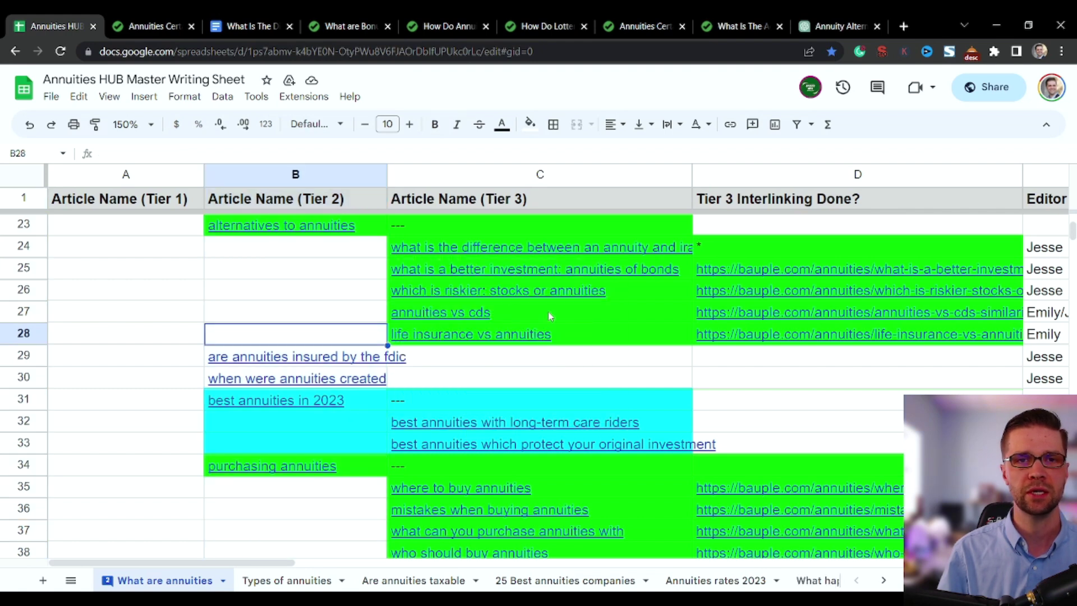
Return to ChatGPT and review the updated CTAs, highlighting the first one with its in-text link
left_click(835, 25)
scroll(600, 356, "down", 6)
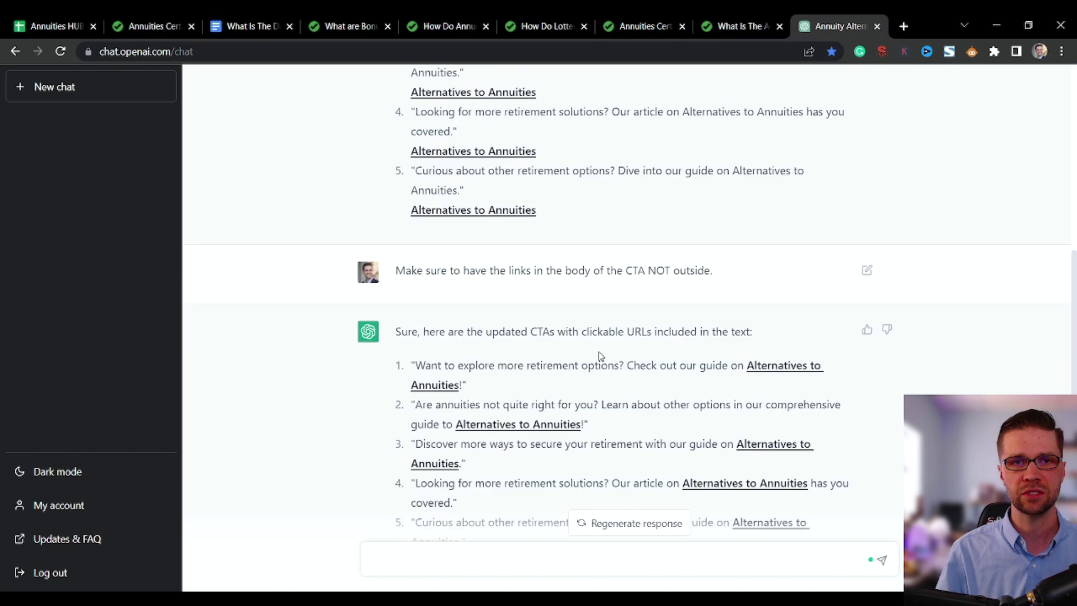
scroll(600, 356, "down", 2)
left_click_drag(465, 268, 409, 243)
left_click(590, 274)
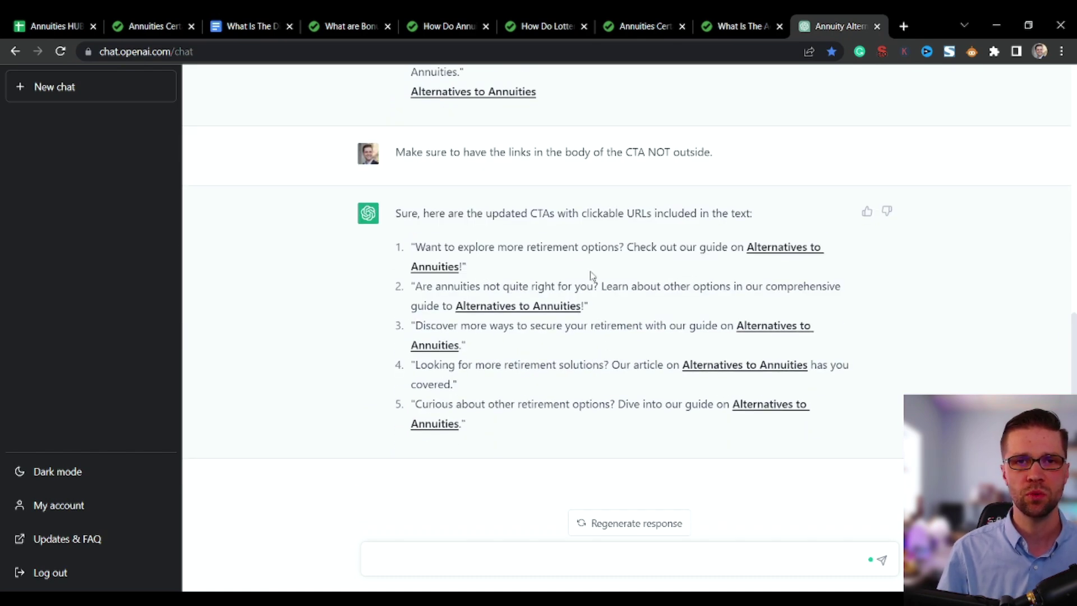
Follow the first CTA's "Alternatives to Annuities" link, scan the article through its Table Of Contents and compare it with the writing sheet
left_click(777, 256)
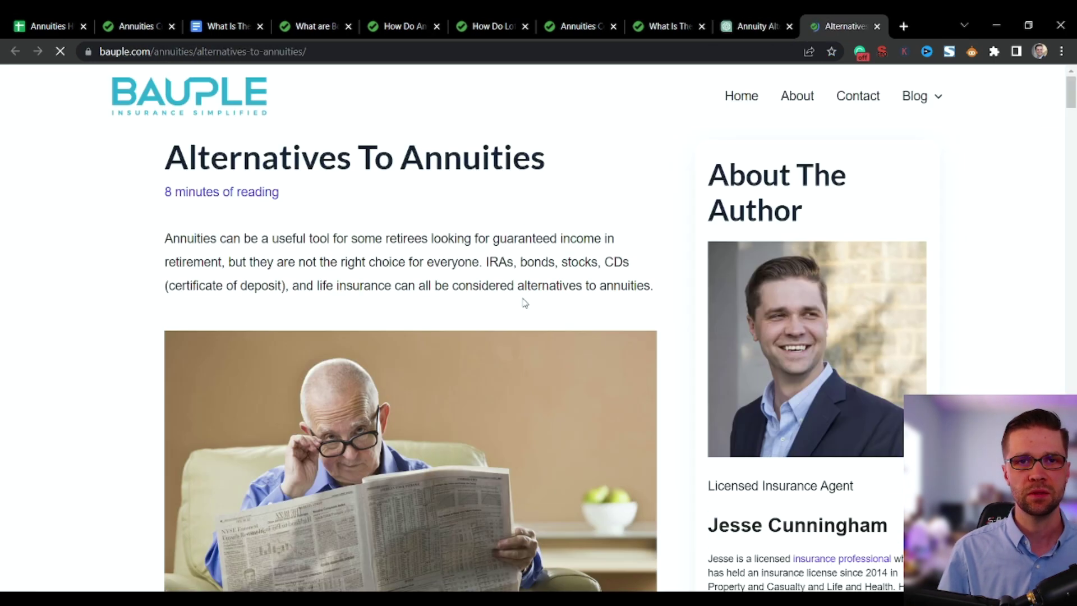
scroll(522, 291, "down", 10)
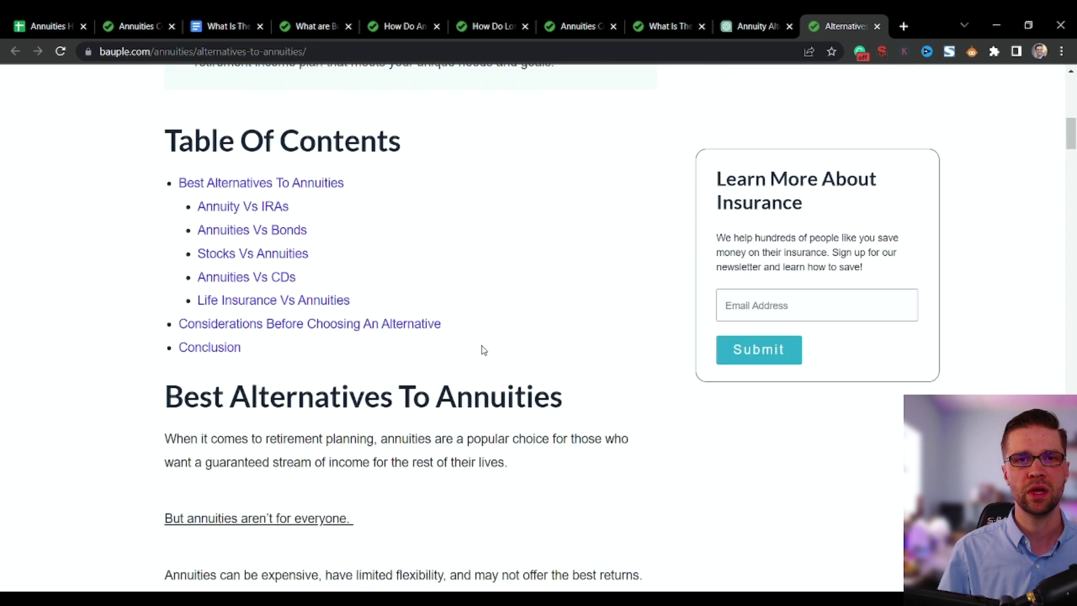
scroll(480, 342, "up", 10)
left_click(54, 26)
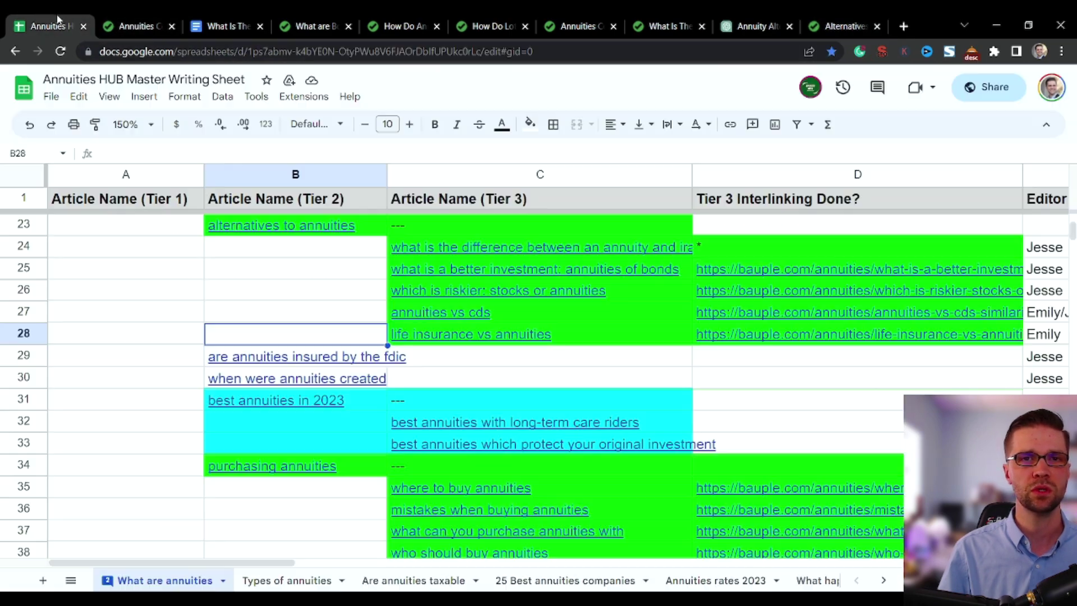
left_click(837, 22)
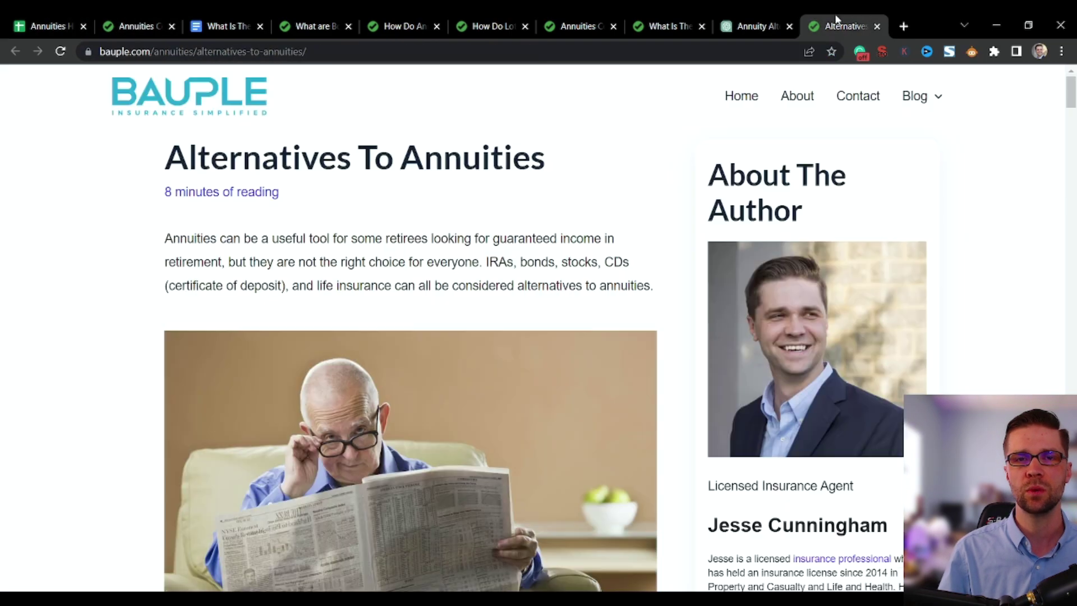
Copy the five updated CTAs from ChatGPT and paste them into a new blank Google Docs document
left_click(732, 24)
left_click_drag(493, 433, 402, 248)
key("ctrl+c")
left_click(548, 218)
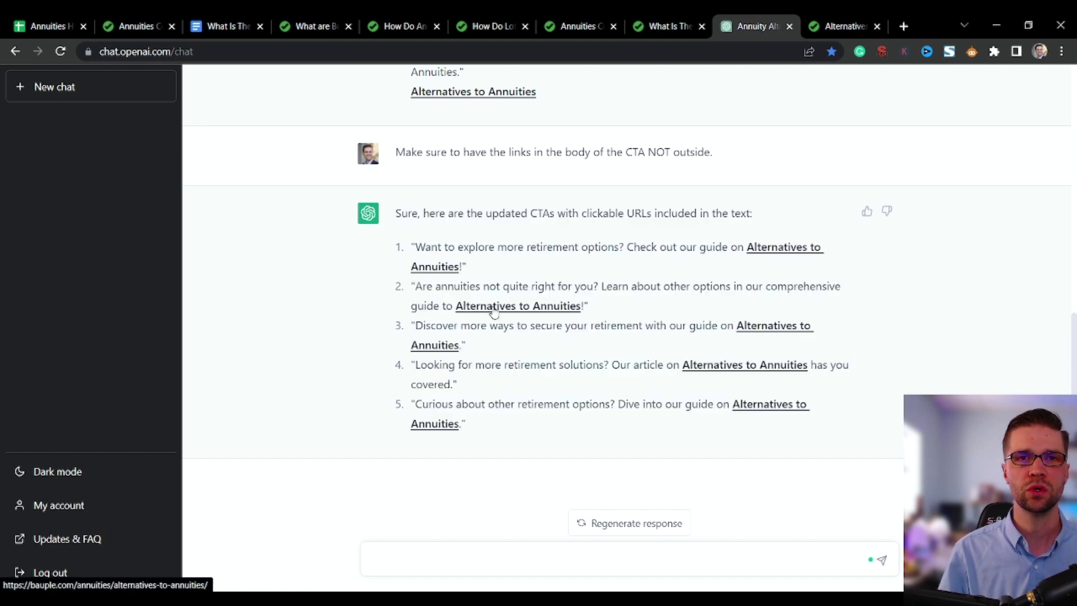
left_click(235, 21)
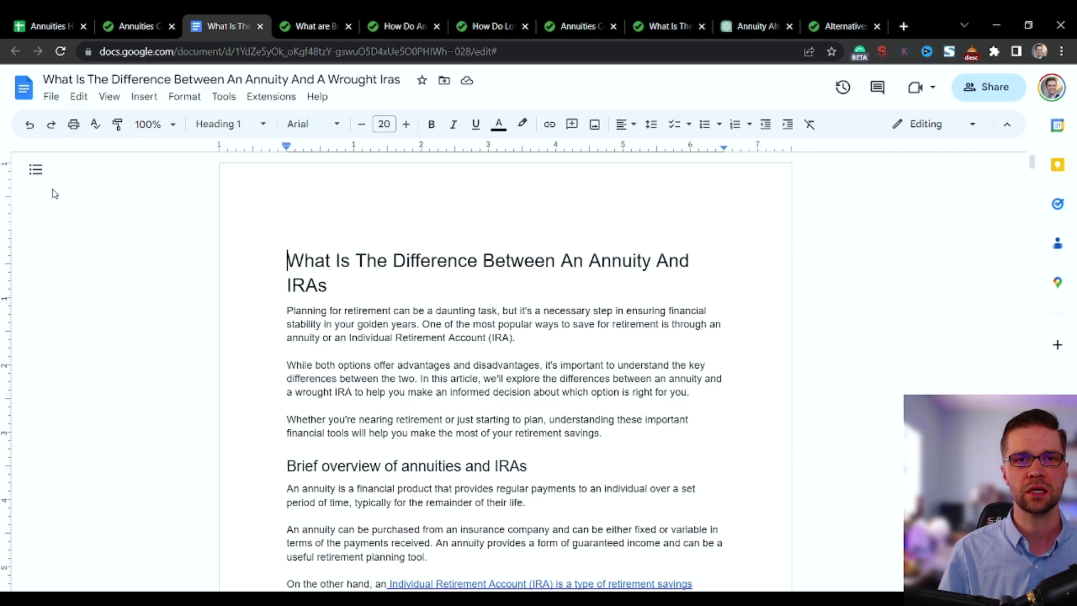
left_click(40, 106)
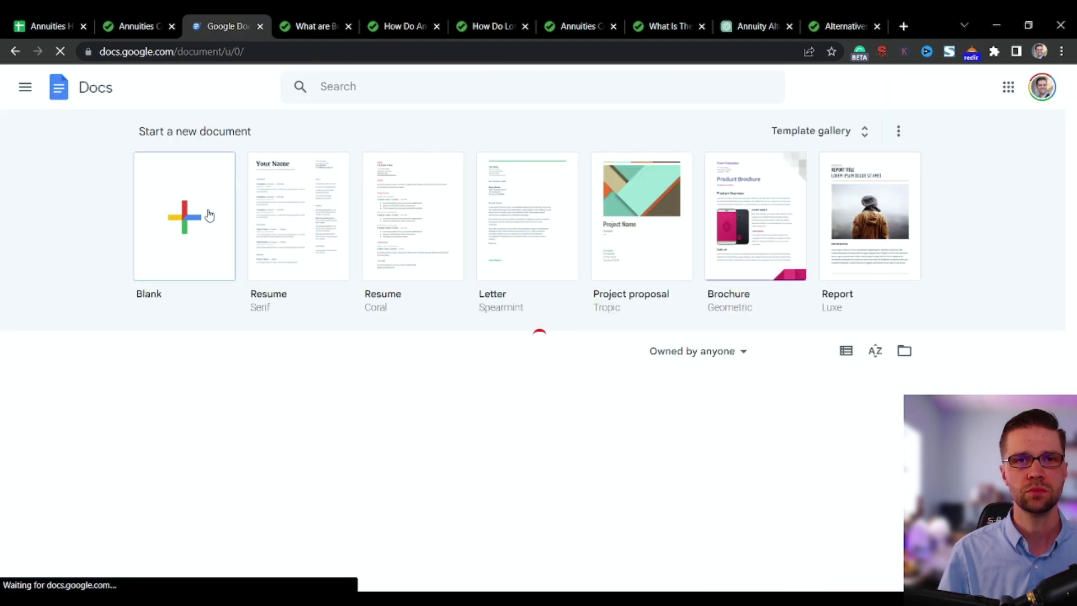
left_click(159, 243)
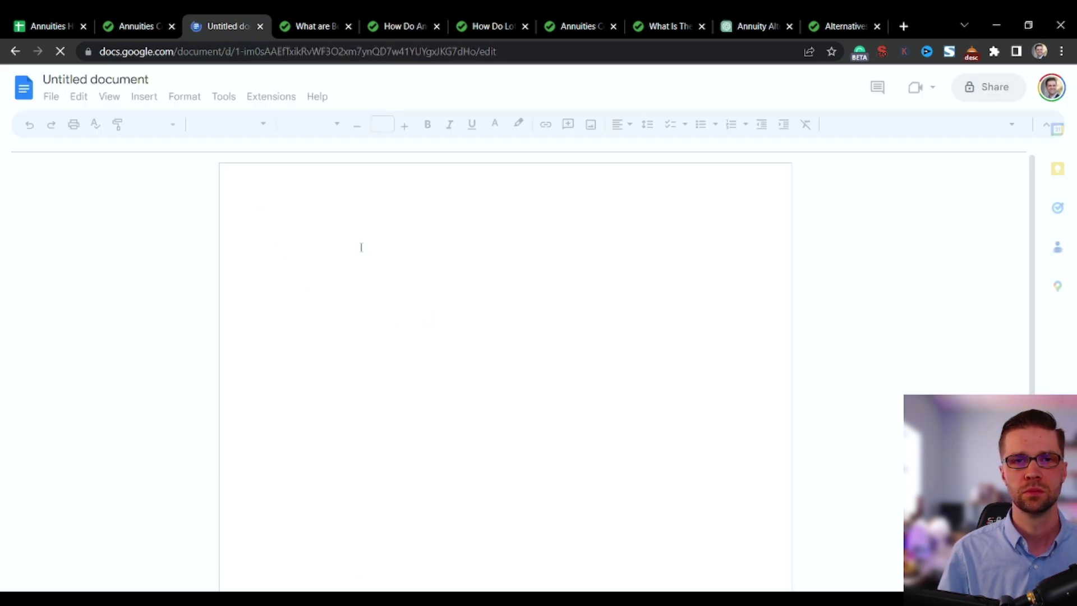
key("ctrl+v")
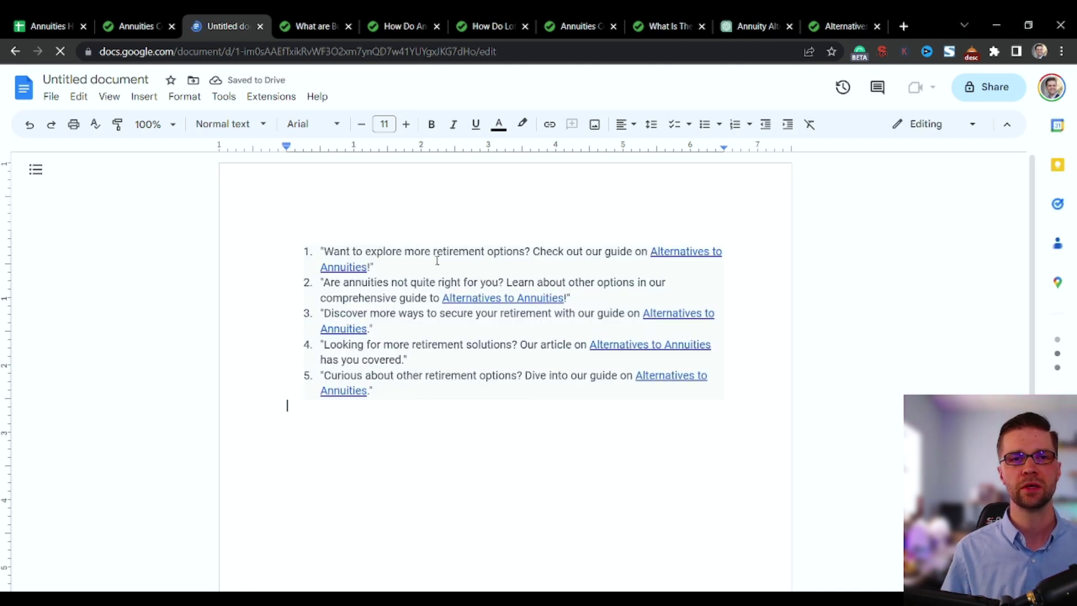
Clear the formatting of all the pasted CTAs in the document
key("ctrl+a")
key("ctrl+c")
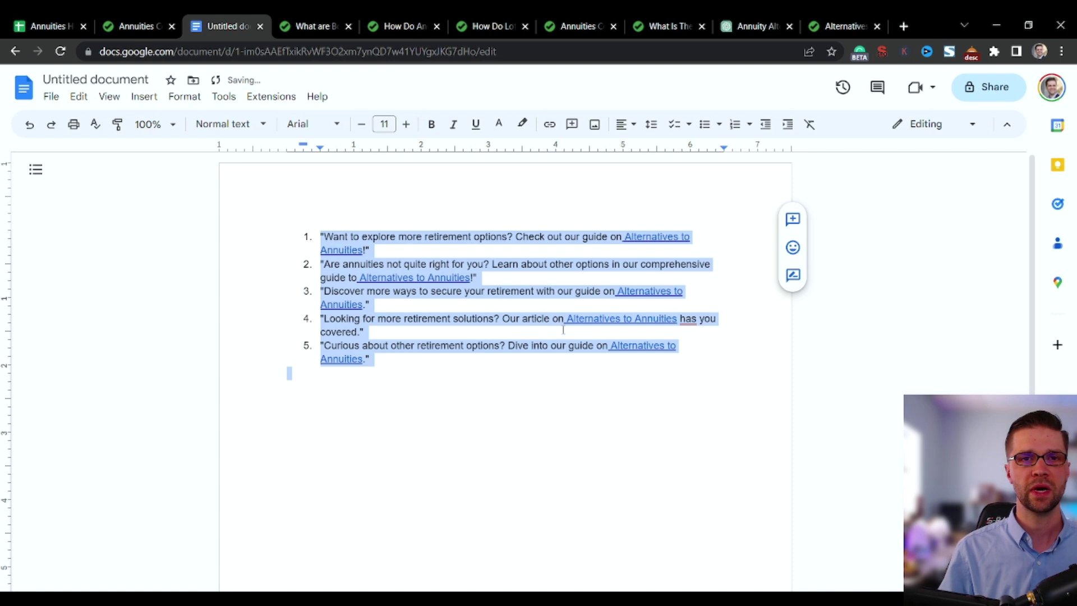
left_click(557, 413)
left_click(426, 359)
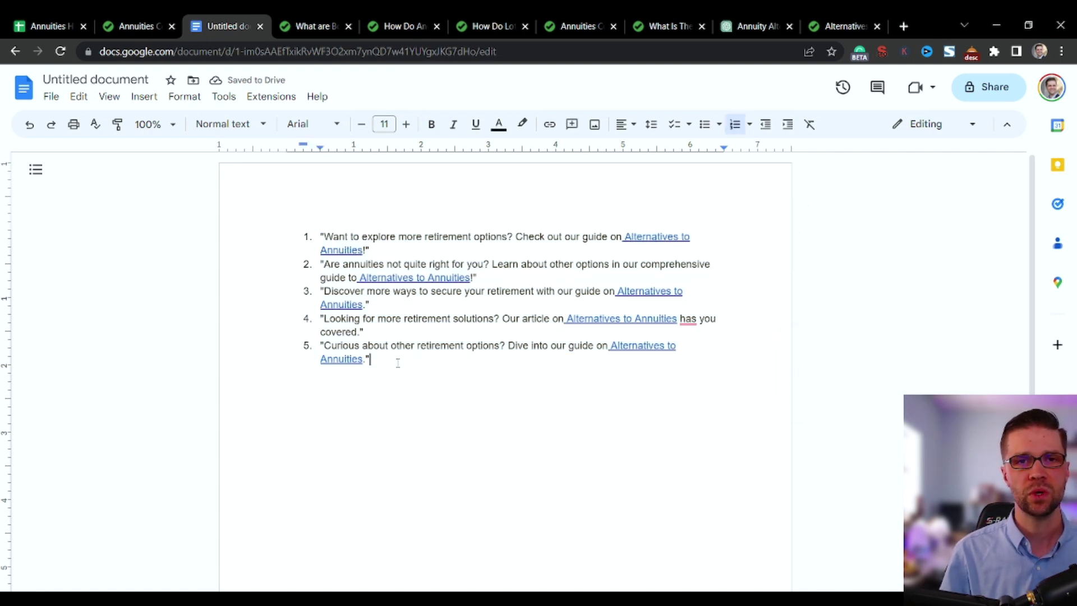
Check the CTAs in ChatGPT again, and replace the document's contents with a fresh paste of them
left_click(740, 26)
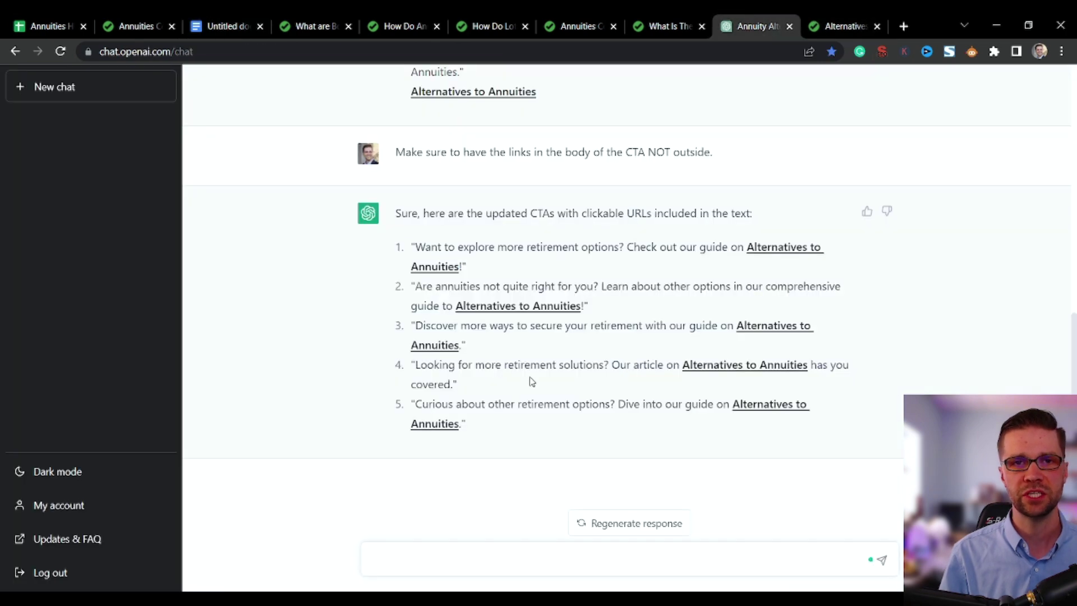
left_click(219, 19)
left_click(414, 381)
key("ctrl+a")
key("ctrl+v")
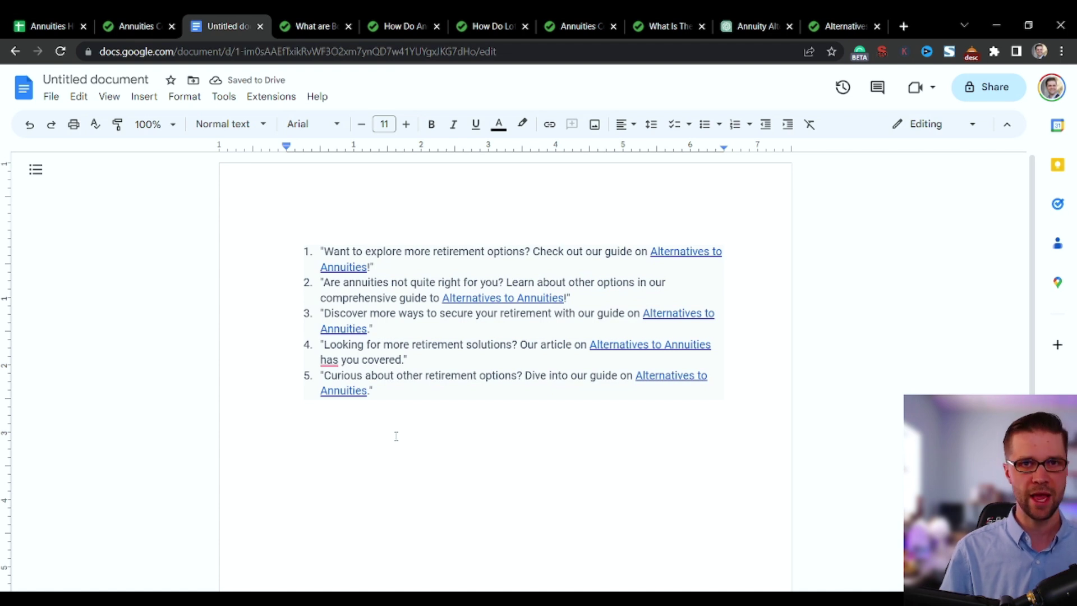
Strip the formatting from the whole list of re-pasted CTAs and select the first CTA
key("ctrl+a")
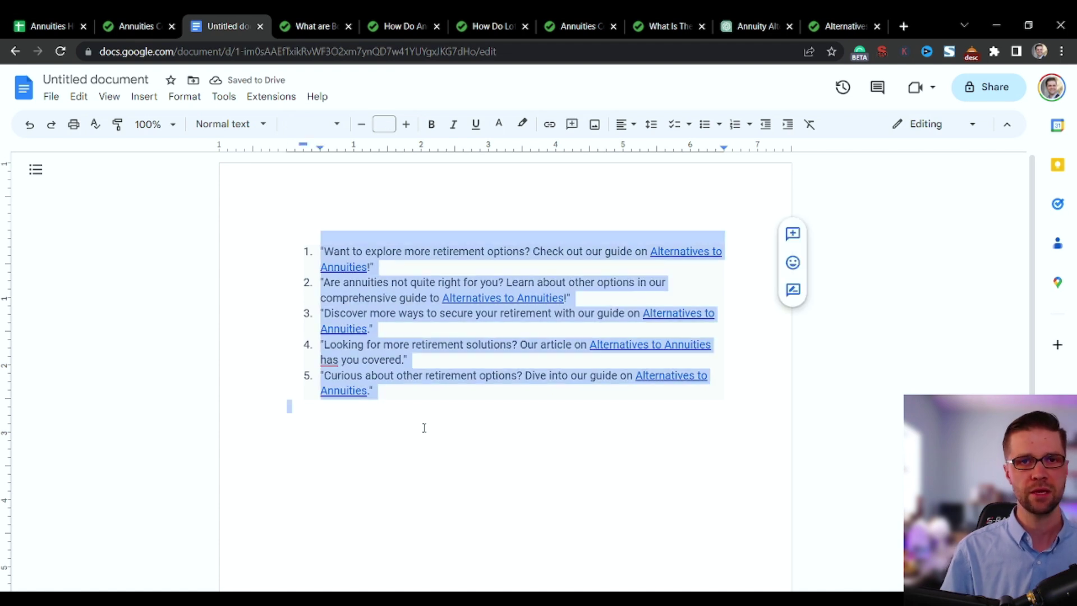
key("ctrl+backslash")
left_click(476, 404)
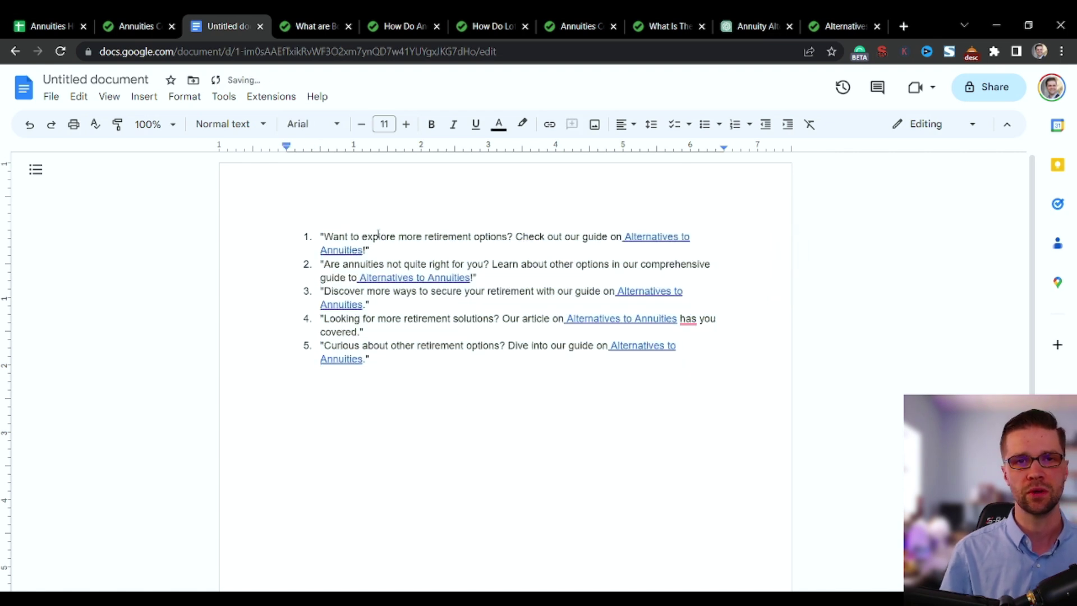
triple_click(391, 249)
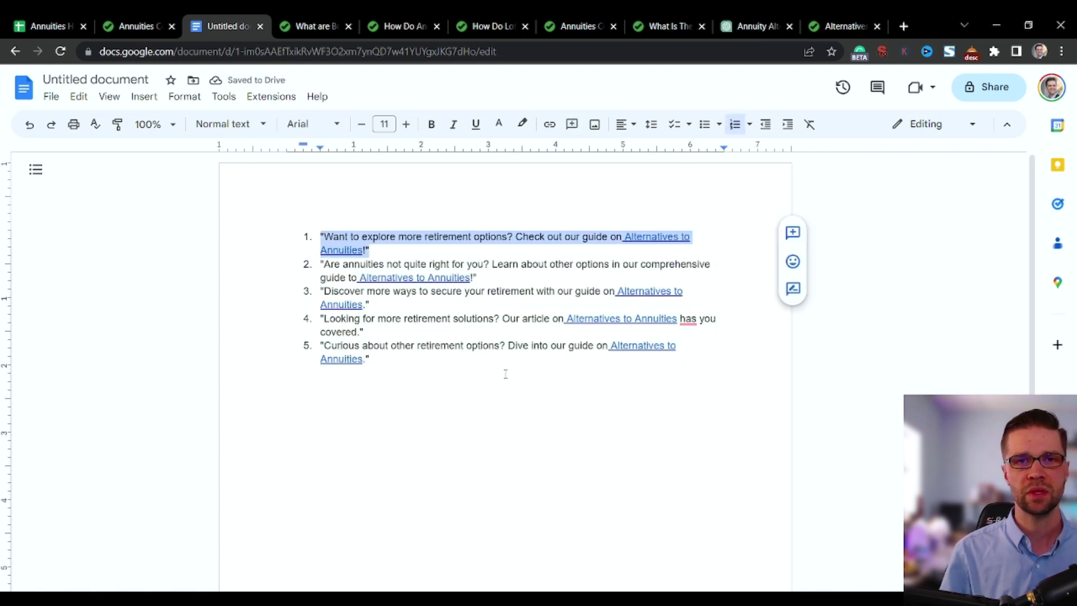
In the writing sheet, find the Tier 3 articles under "alternatives to annuities" and open the published annuities-or-bonds article
key("ctrl+1")
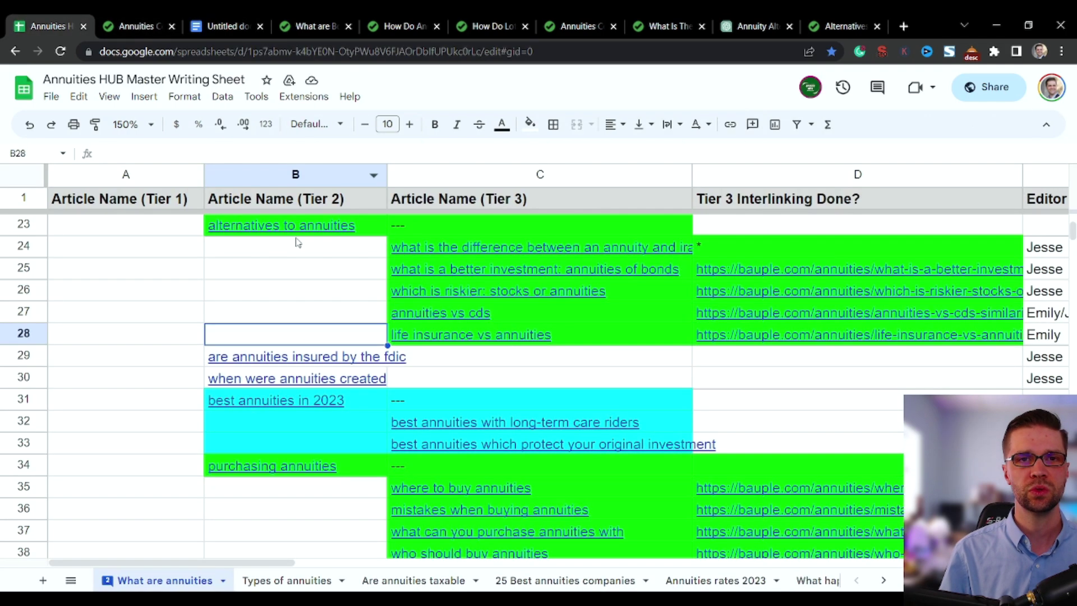
scroll(486, 397, "up", 2)
left_click(453, 383)
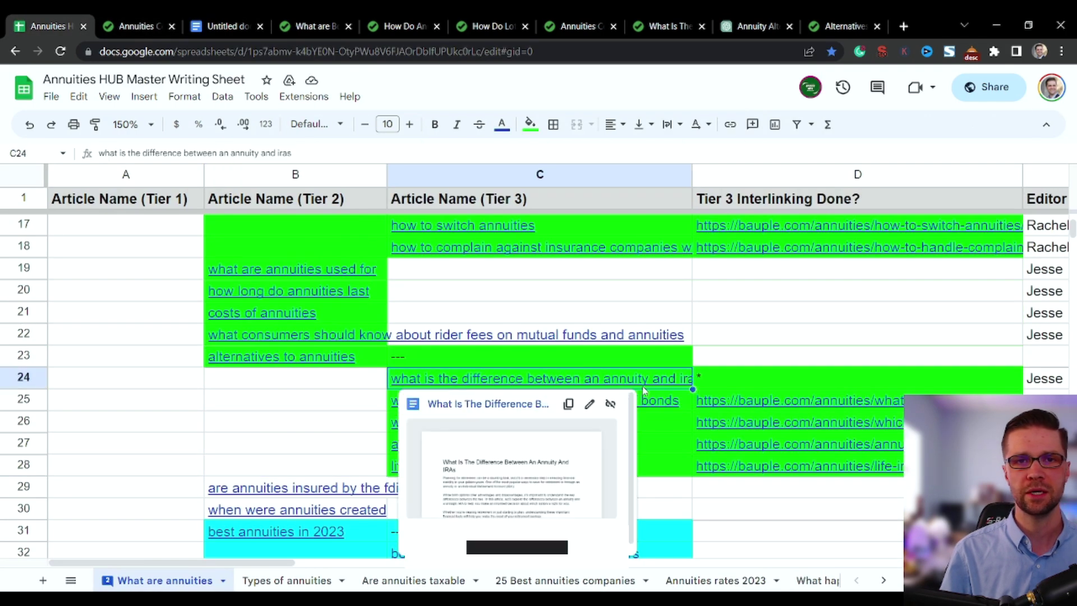
left_click(758, 398)
left_click(751, 443)
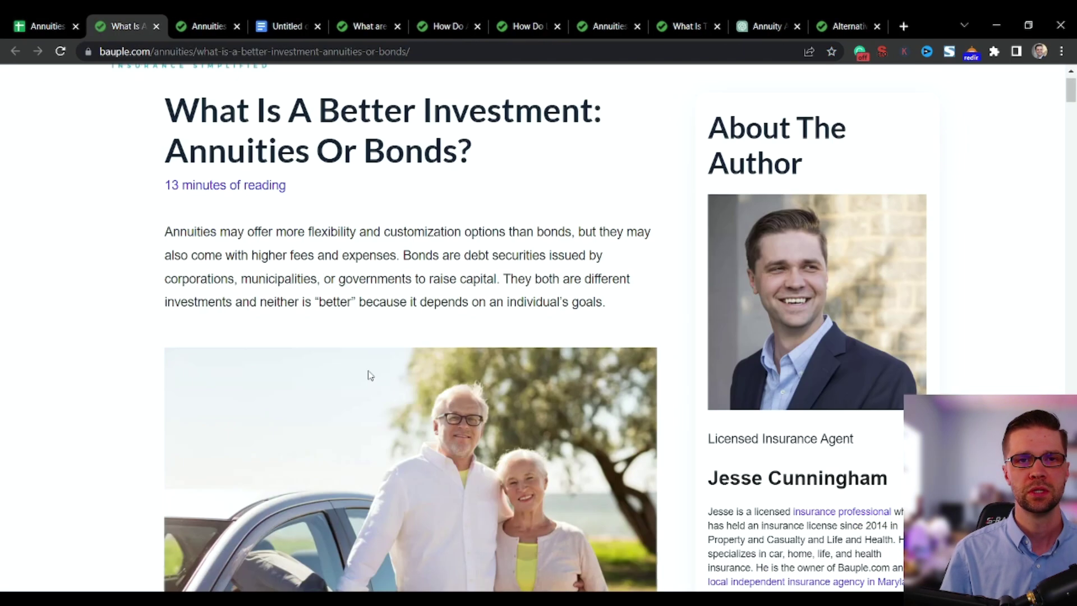
Examine the CTA paragraph above the article's Table Of Contents that links to "Alternatives to Annuities"
scroll(366, 362, "down", 8)
left_click_drag(501, 426, 426, 371)
left_click(554, 370)
left_click(481, 370)
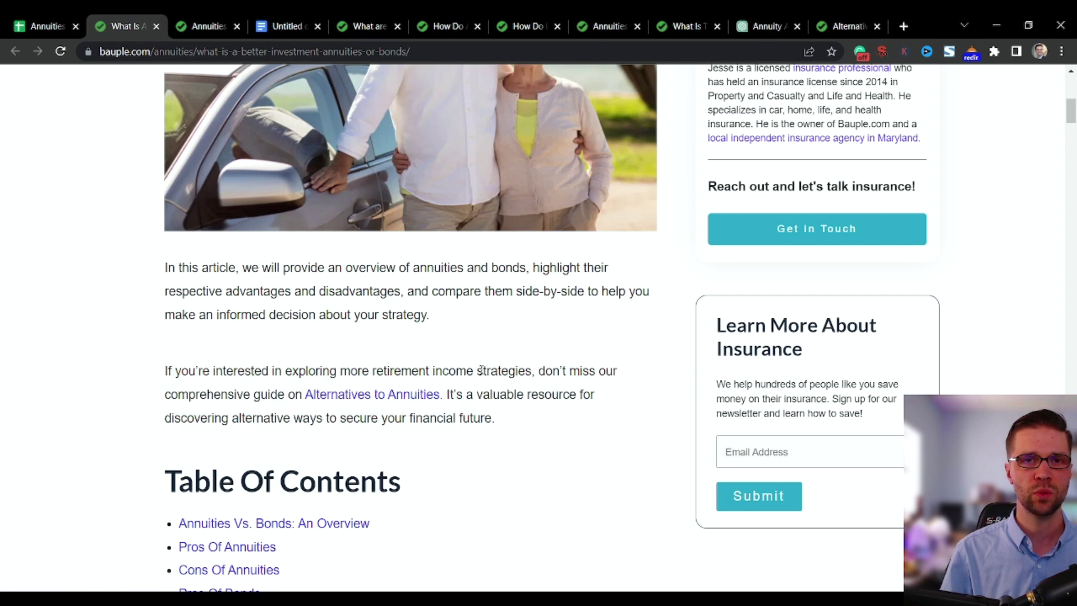
left_click_drag(532, 370, 460, 391)
left_click(460, 391)
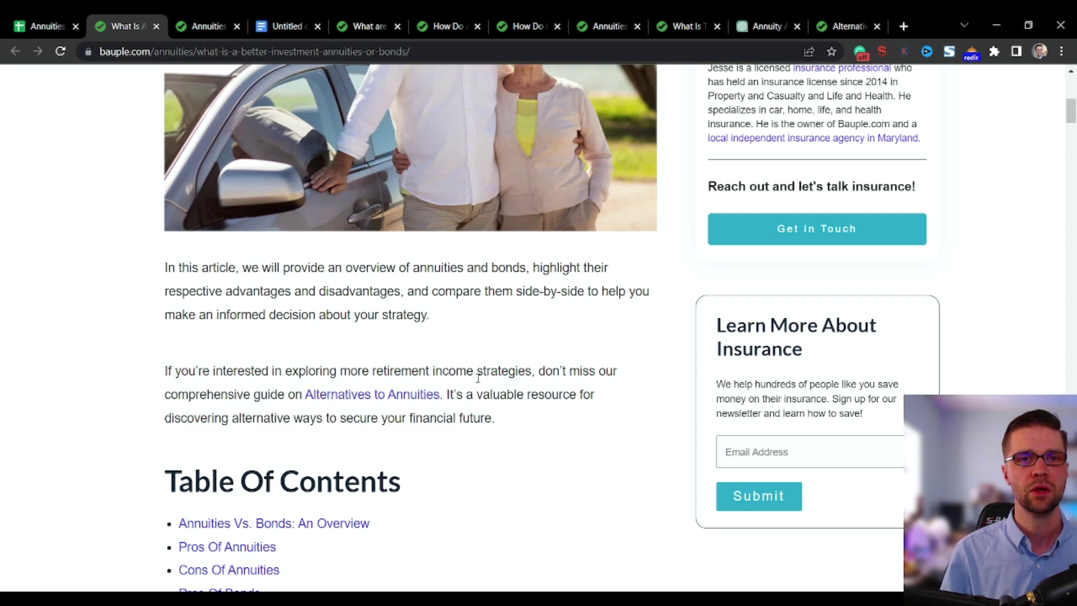
Return to ChatGPT and review the original CTA prompt and the follow-up instruction about placing links in the body
left_click(749, 28)
scroll(514, 253, "up", 10)
left_click_drag(488, 224, 396, 137)
left_click(453, 385)
scroll(453, 385, "down", 5)
left_click_drag(397, 340, 723, 339)
left_click(707, 336)
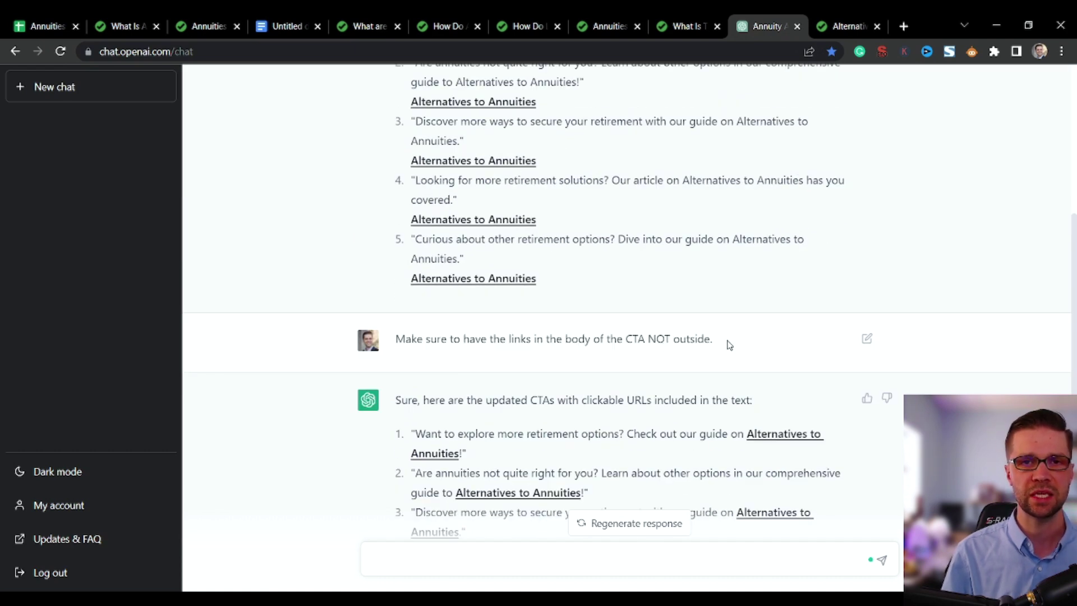
Review the five updated CTAs with in-text links by highlighting them in ChatGPT's answer
scroll(729, 344, "down", 3)
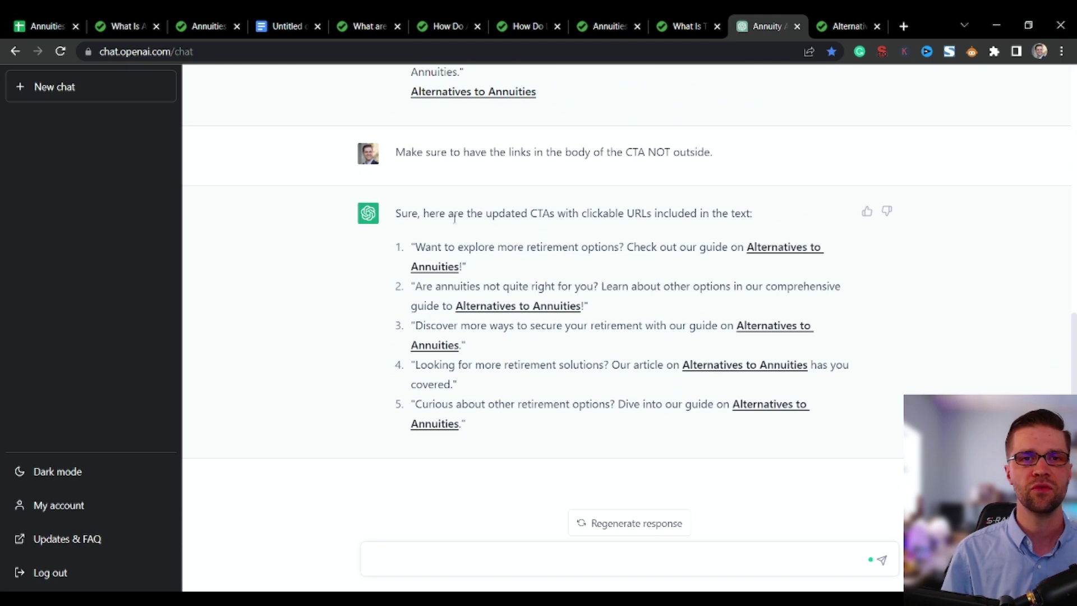
left_click_drag(415, 244, 536, 432)
left_click(540, 447)
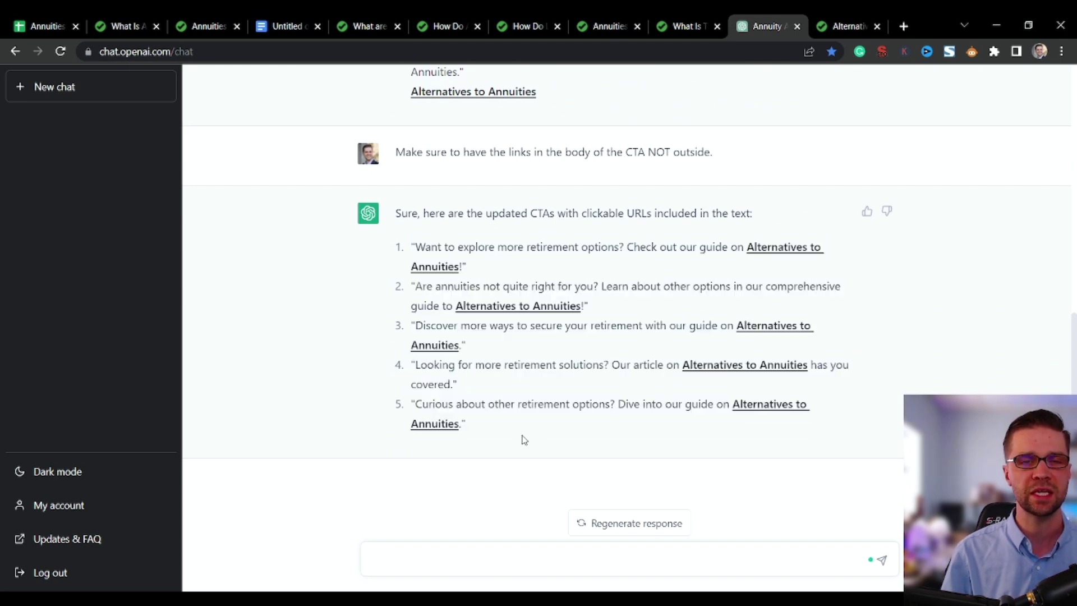
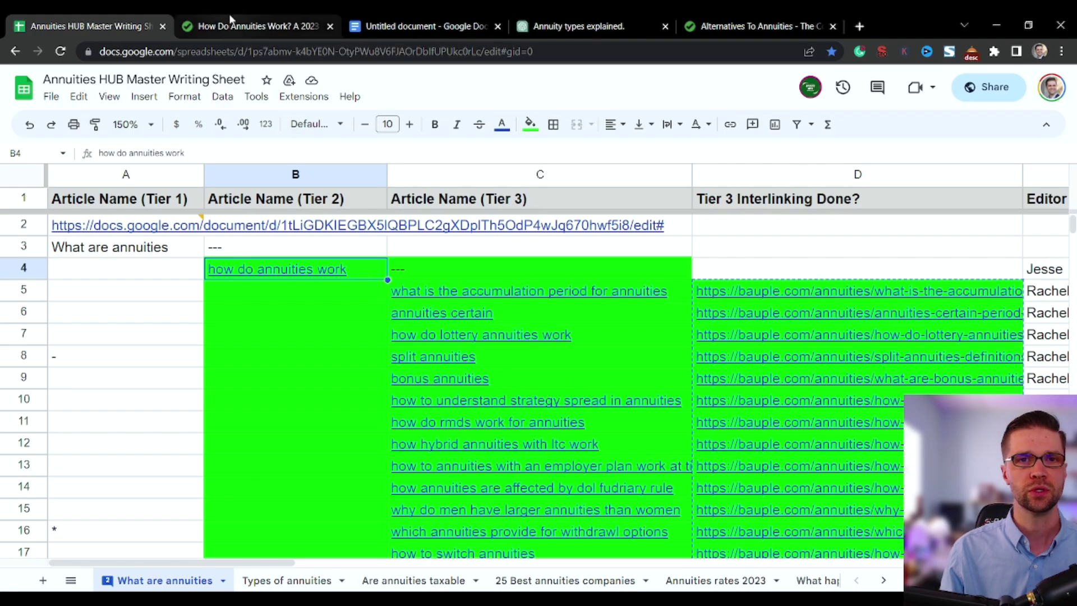
Scan the "How Do Annuities Work" article down to its "Further Reading On Annuities" section
scroll(403, 274, "down", 20)
scroll(410, 293, "down", 20)
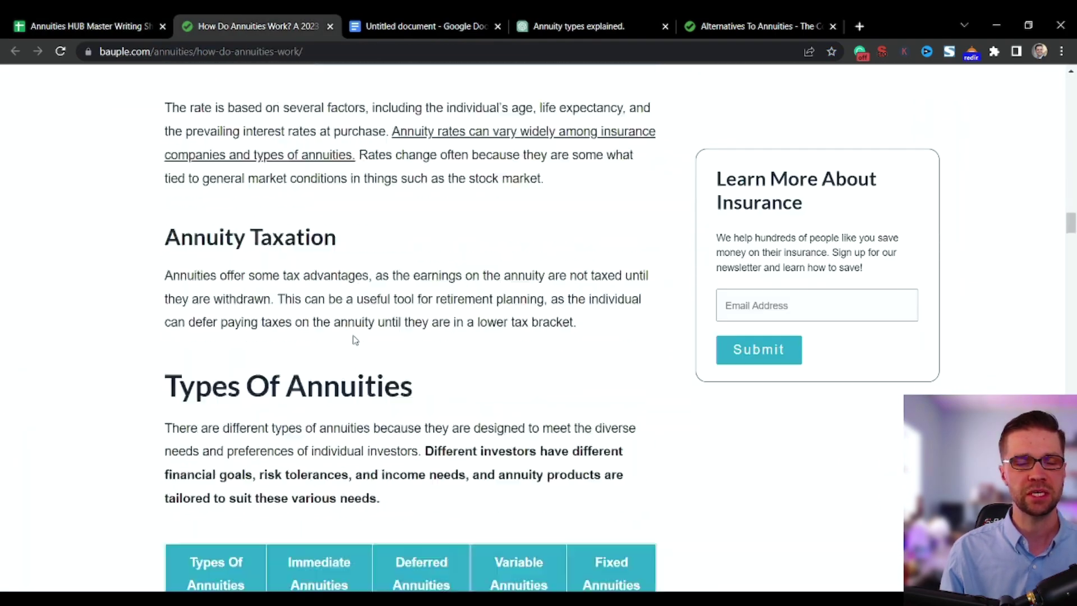
scroll(337, 297, "down", 20)
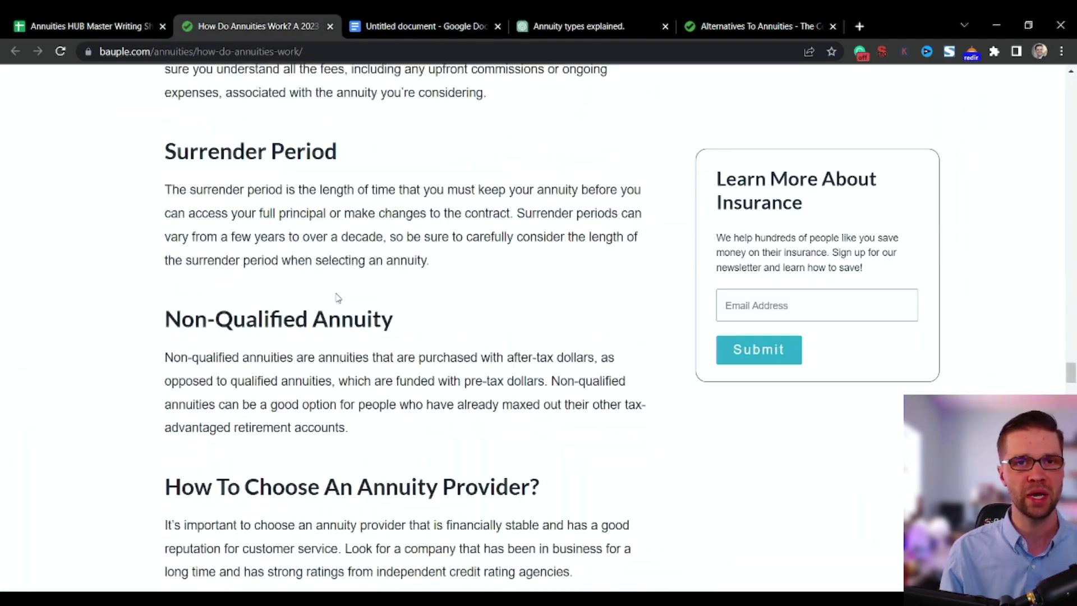
scroll(344, 298, "down", 12)
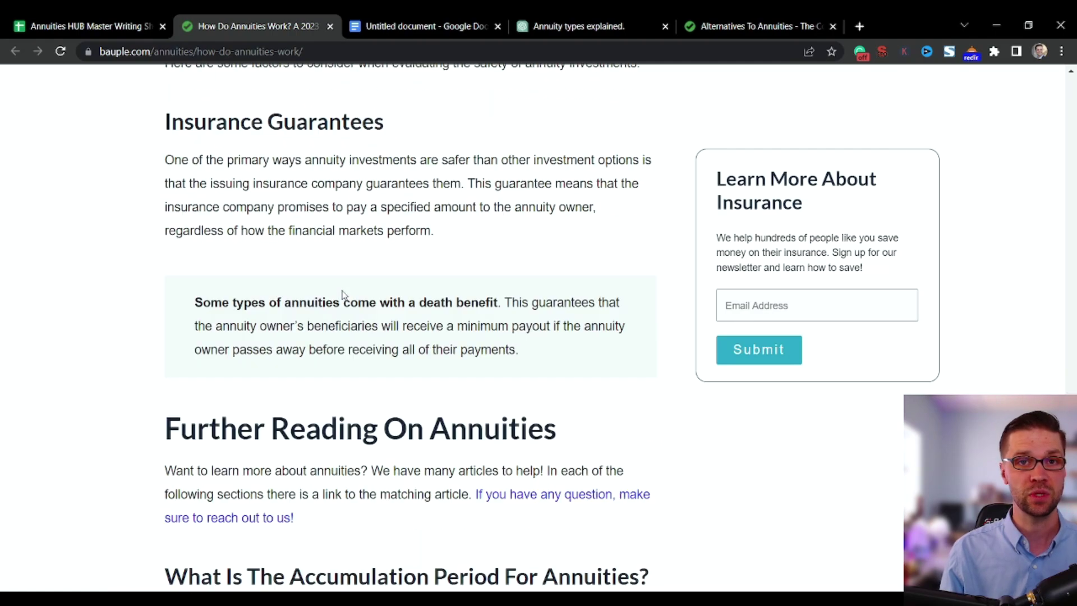
scroll(156, 275, "up", 4)
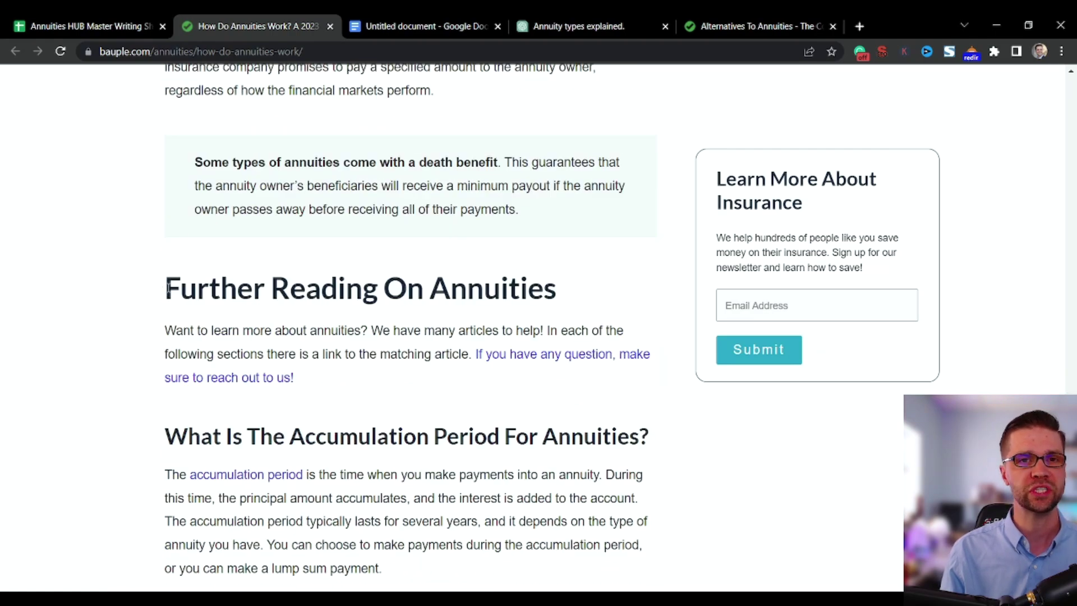
scroll(402, 302, "down", 3)
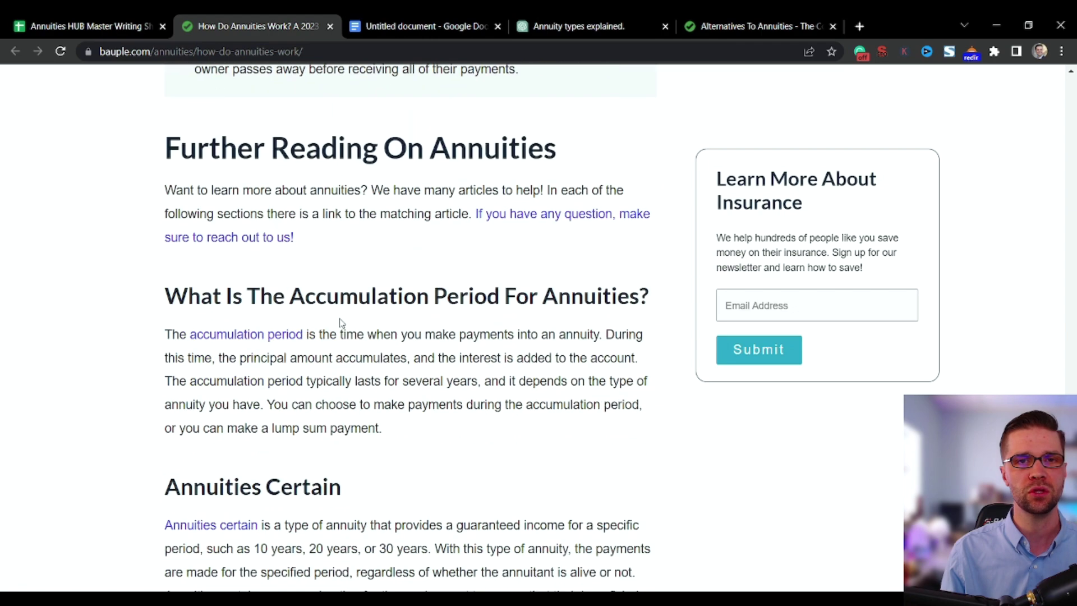
Examine the further-reading blurbs and their keyword links, from the accumulation period heading down to the Conclusion
left_click_drag(182, 300, 458, 301)
left_click(458, 302)
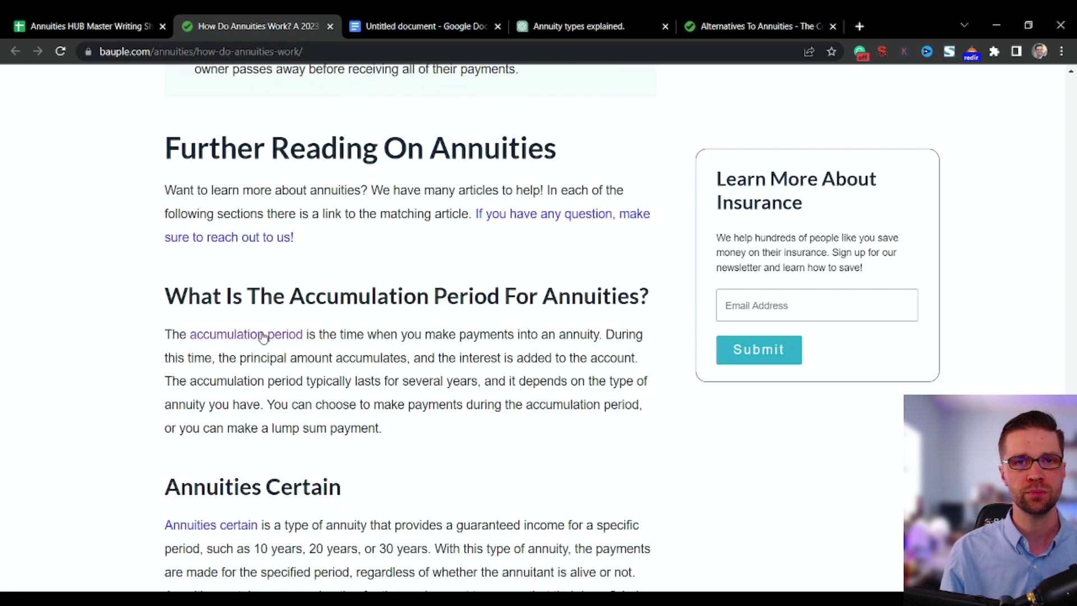
scroll(300, 349, "down", 3)
scroll(300, 349, "up", 1)
scroll(300, 350, "down", 10)
scroll(300, 376, "down", 18)
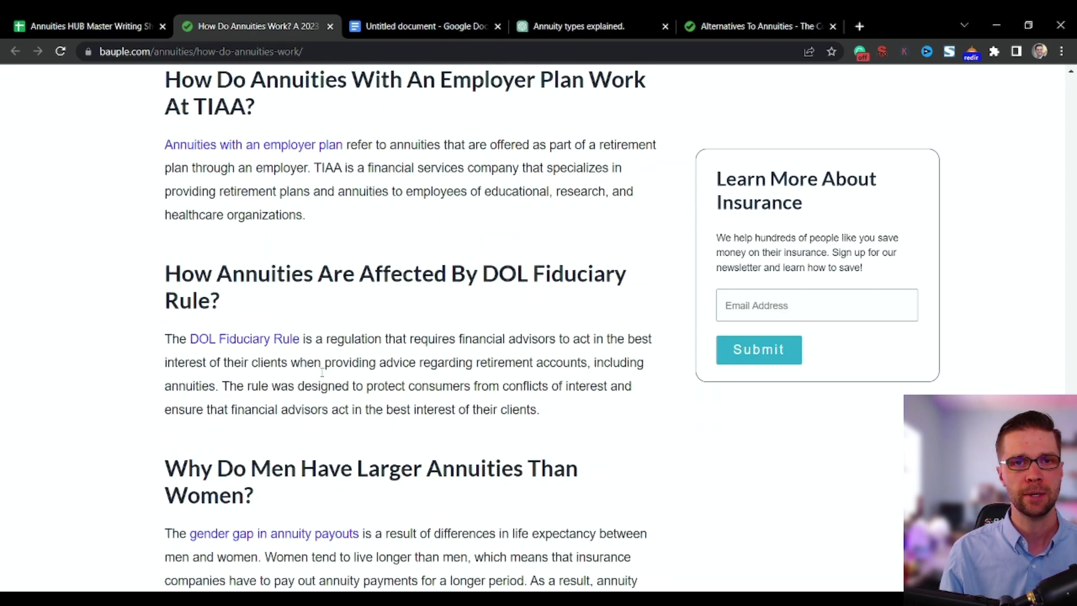
scroll(339, 392, "down", 6)
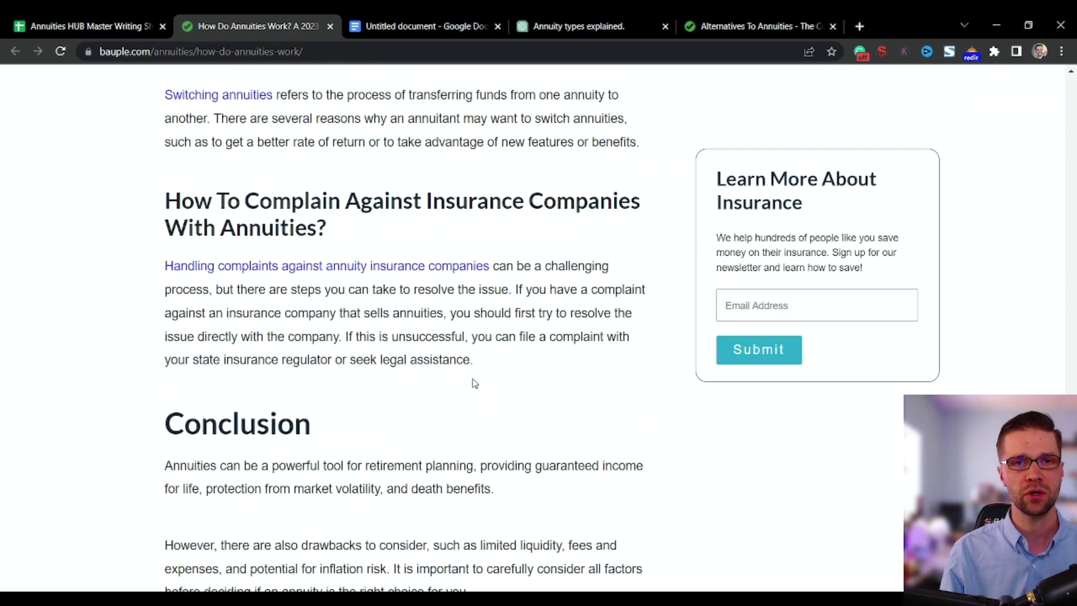
Highlight the further-reading blurbs through "How To Complain Against Insurance Companies With Annuities?" to show the section's full extent
left_click(483, 366, "shift")
scroll(383, 372, "up", 11)
scroll(383, 372, "up", 20)
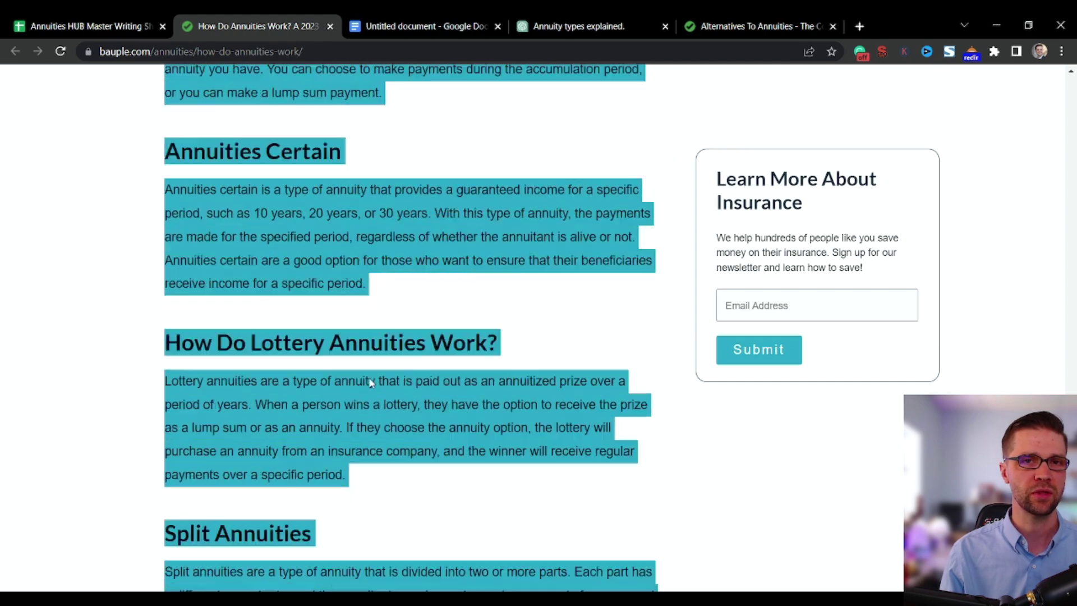
Switch to ChatGPT, paste the H2 blurb prompt with its list of annuity URLs, and remove the stray name line above it
left_click(558, 23)
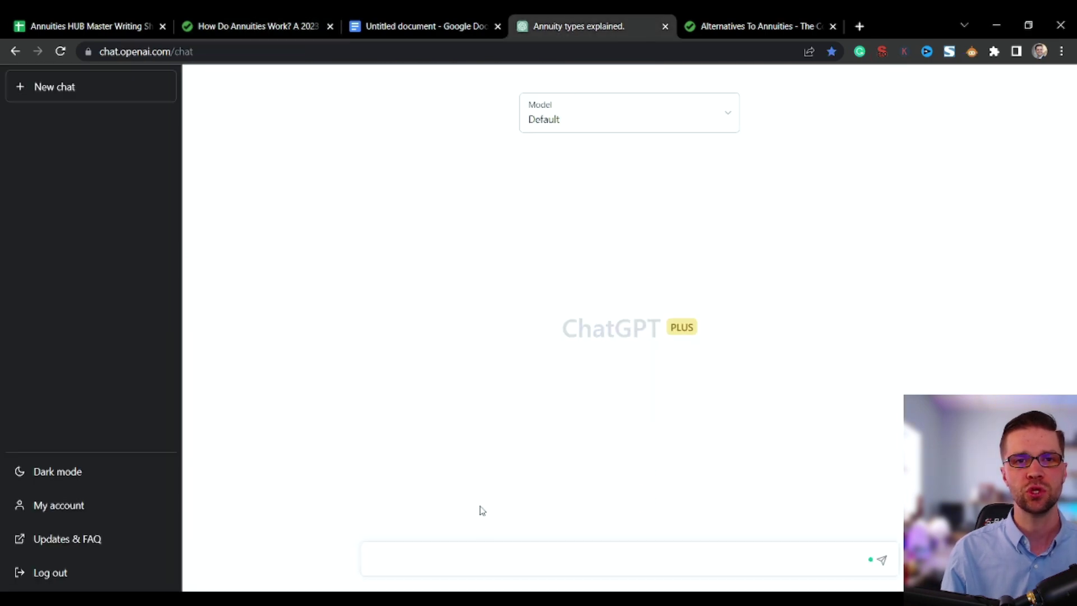
key("ctrl+v")
scroll(539, 501, "up", 5)
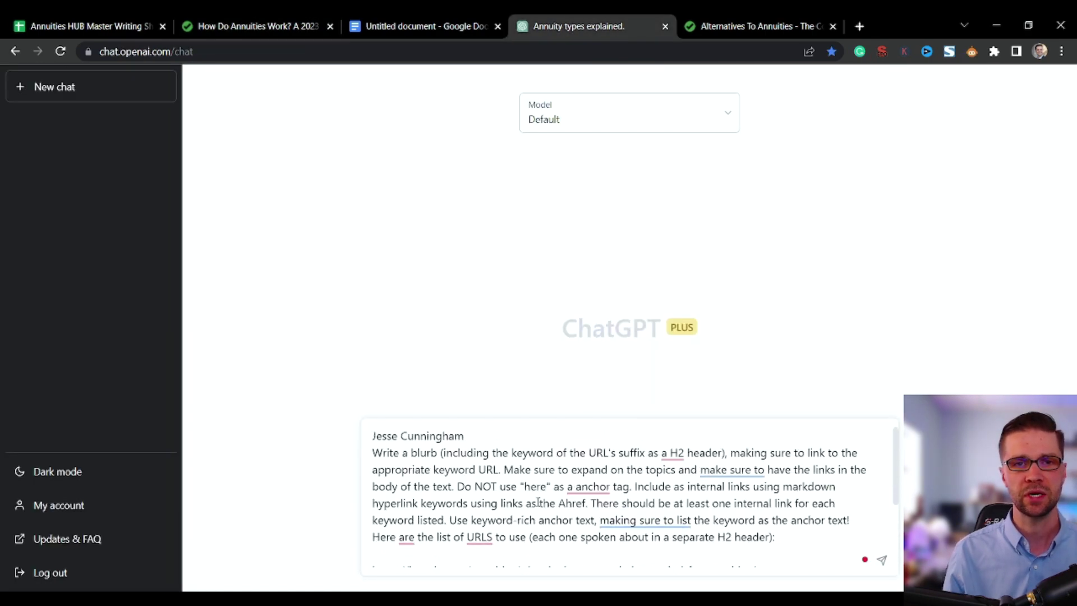
left_click_drag(492, 443, 257, 429)
key("BackSpace")
key("Delete")
Highlight the prompt's instruction to use the URL suffix keyword as an H2 header, and send the prompt
left_click_drag(467, 436, 662, 438)
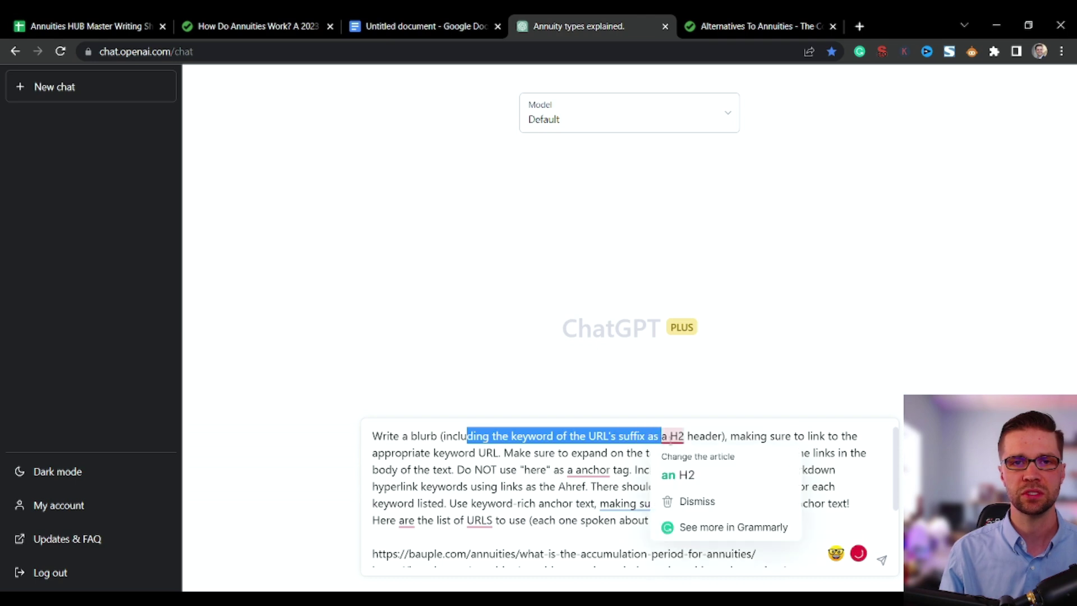
left_click(700, 437)
key("Return")
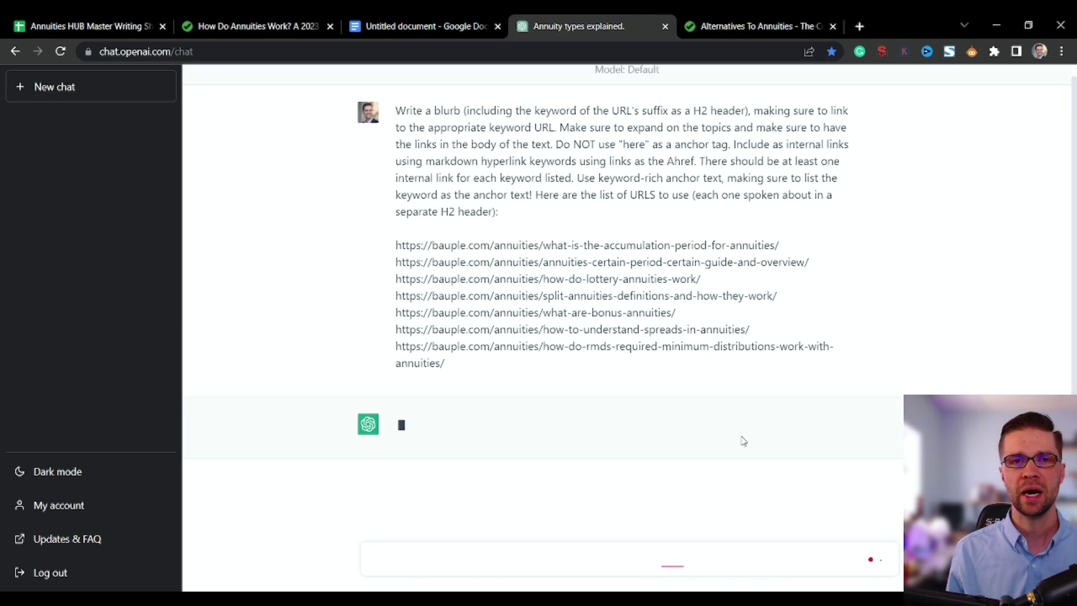
scroll(511, 247, "up", 1)
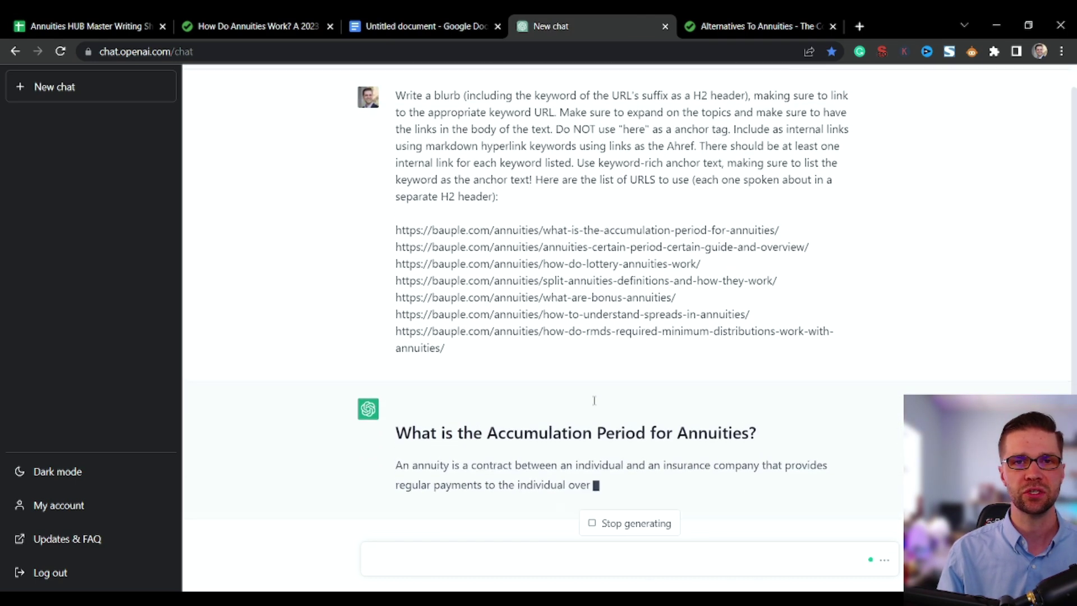
Stop the response and send "rewrite and make the anchor text pertain to the keyword of the specific H2 you are writing."
scroll(510, 247, "down", 2)
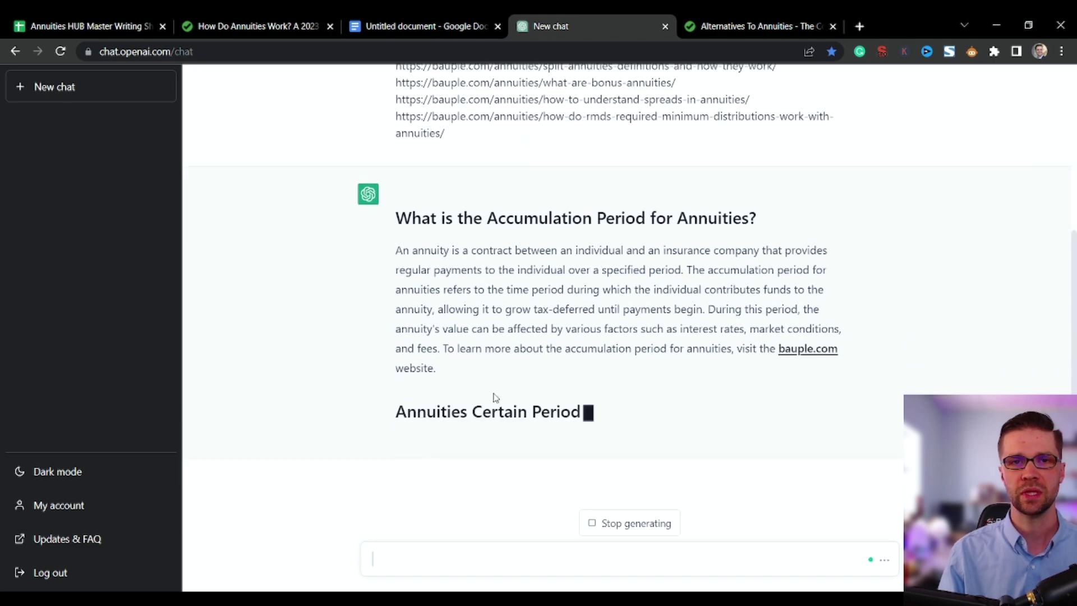
left_click(620, 522)
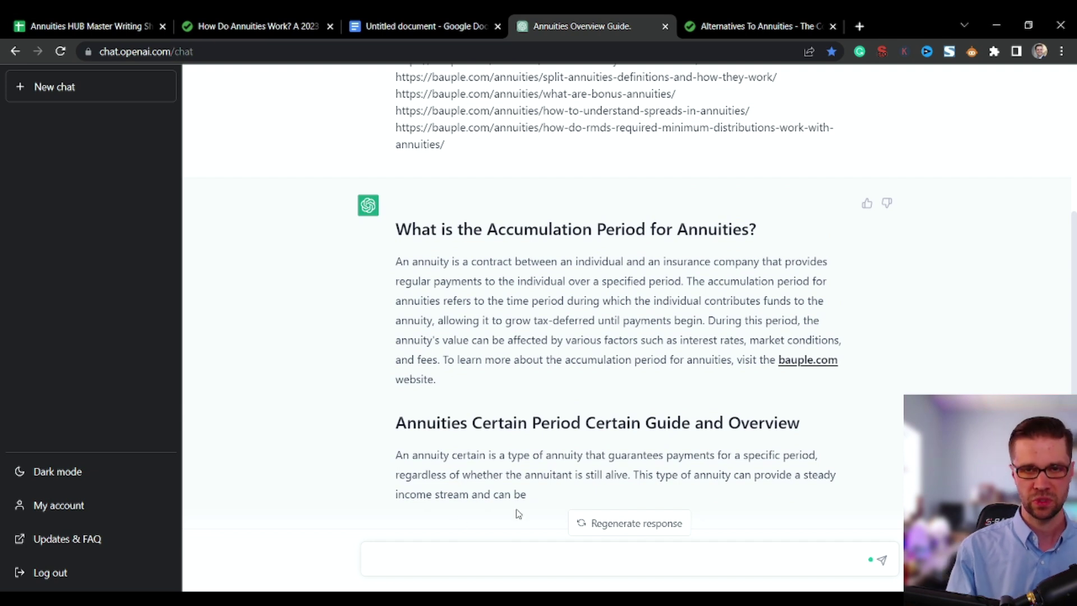
left_click_drag(538, 375, 759, 382)
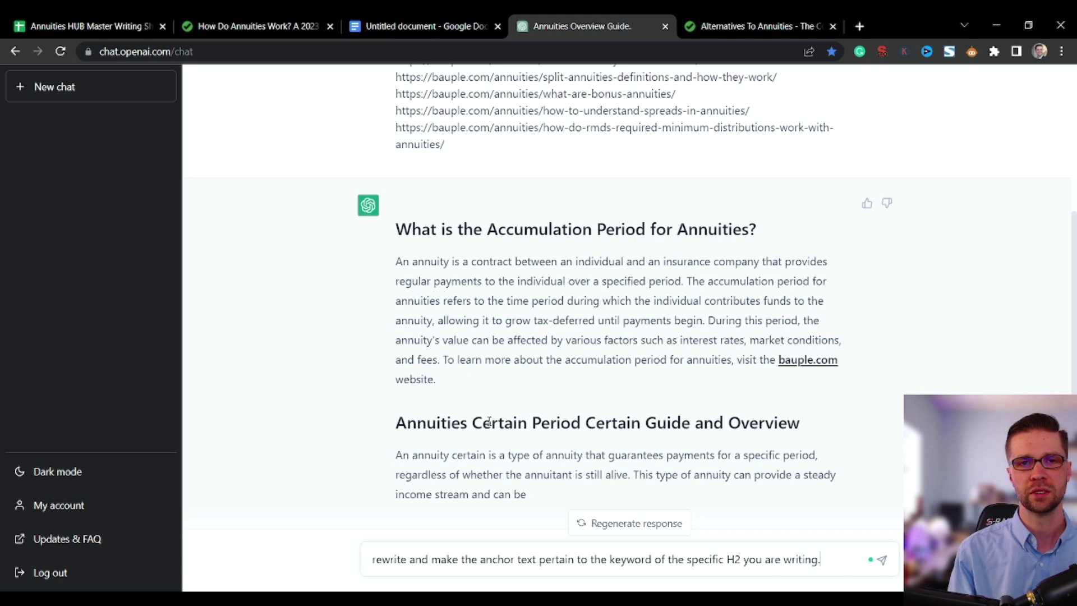
key("Return")
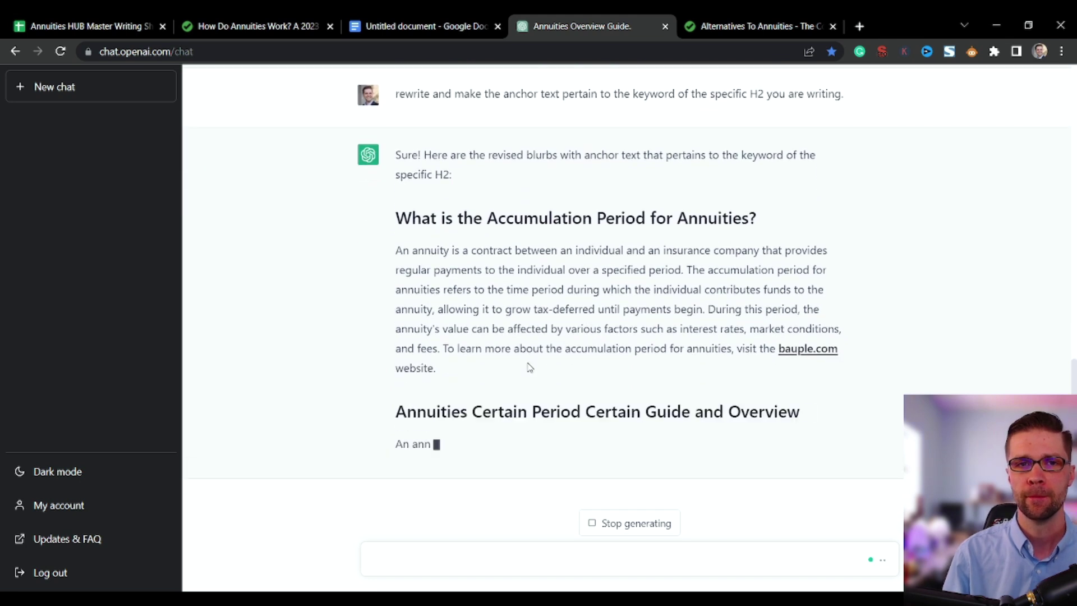
Stop the revised response and ask "Is that what I requested?"
left_click(639, 523)
type("Is that whawt")
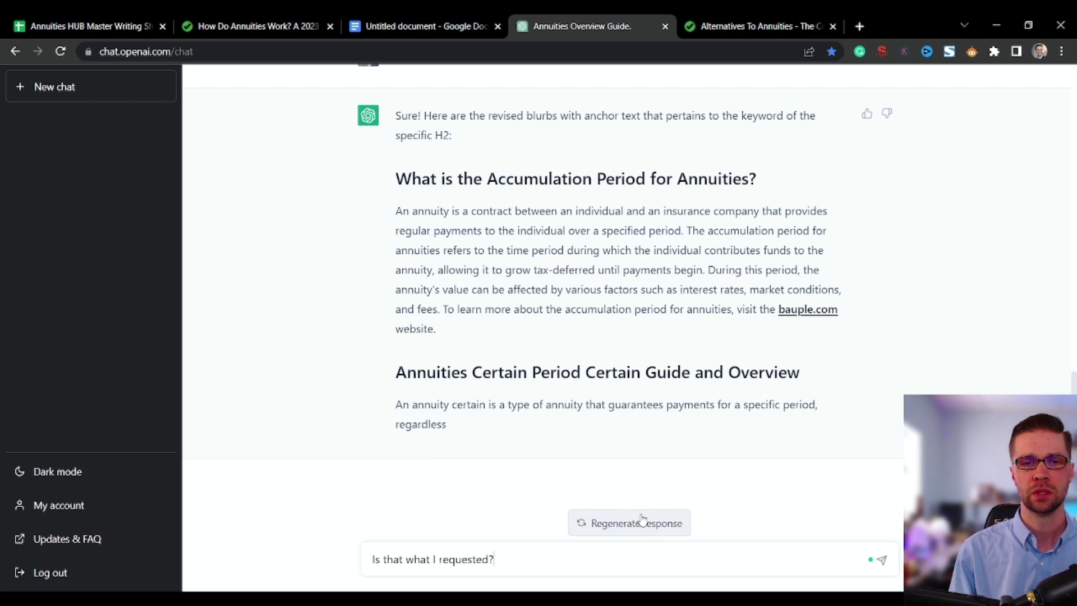
key("Return")
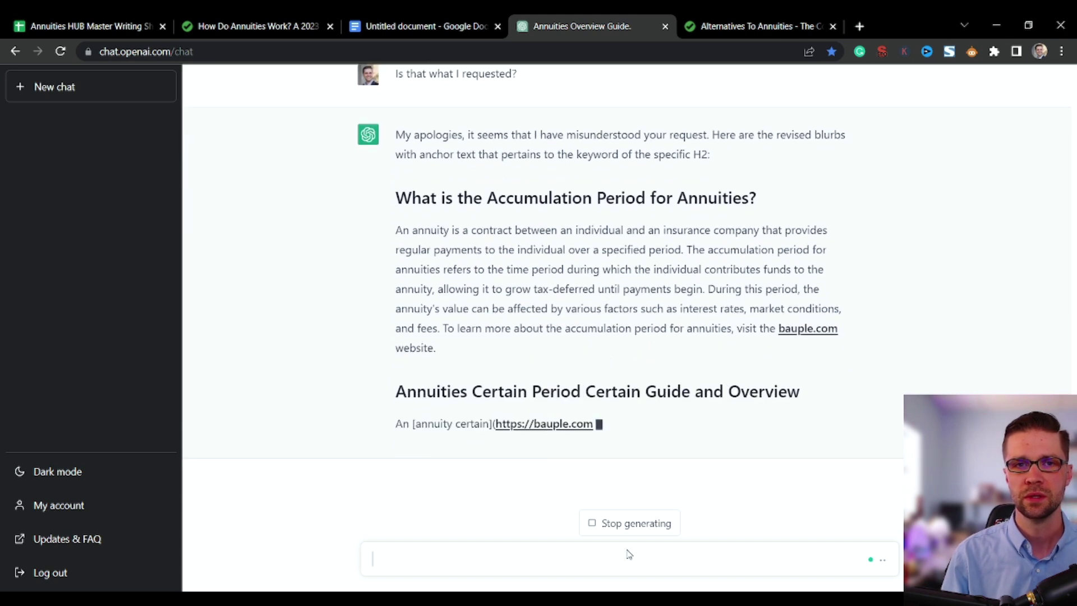
Stop the response and send "rewrite and make sure to only have the clickable links with words that are the keywords of that h2"
left_click(642, 522)
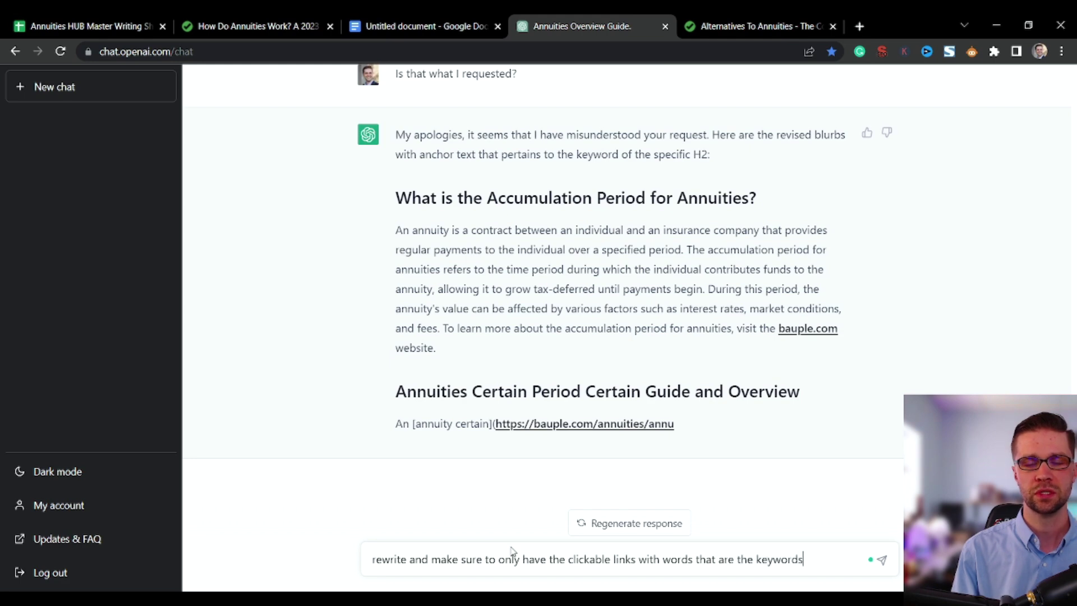
type("2")
key("Return")
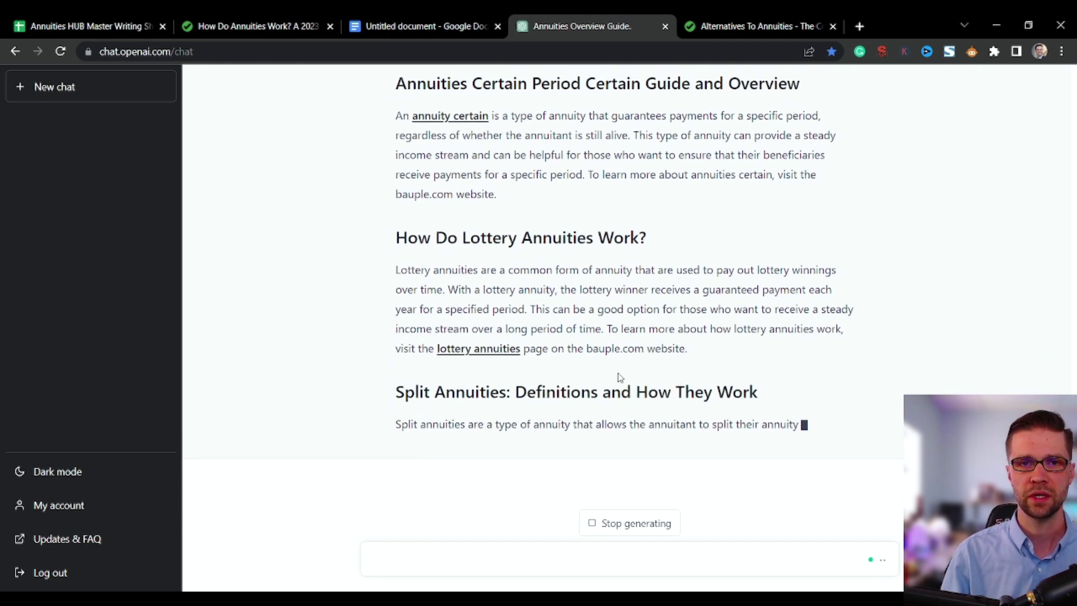
Test the "accumulation period for annuities" link in the rewritten blurb and return to the ChatGPT conversation
scroll(619, 378, "up", 6)
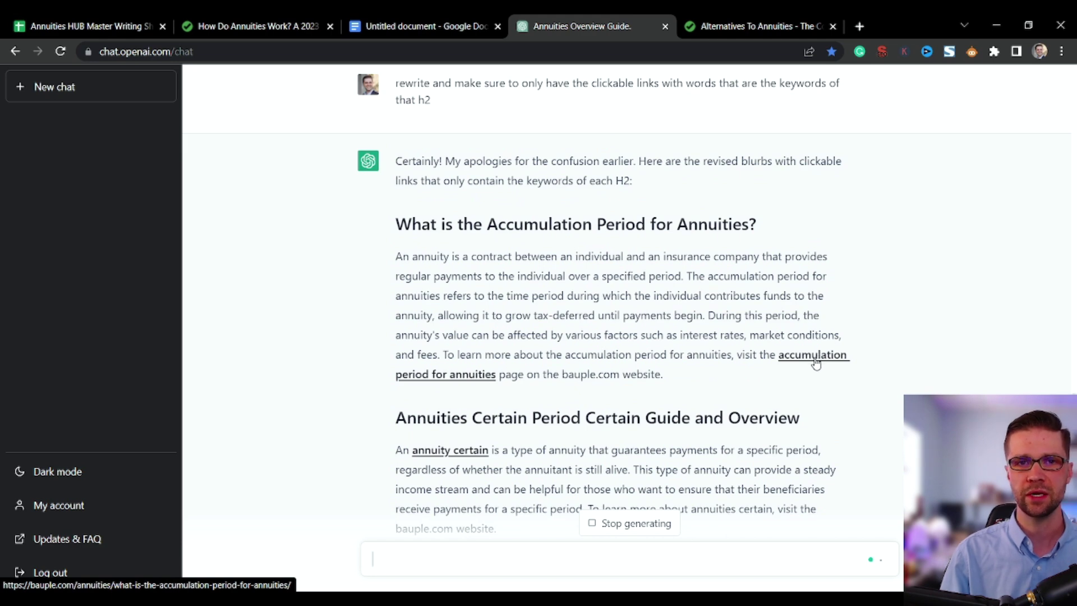
left_click(816, 362)
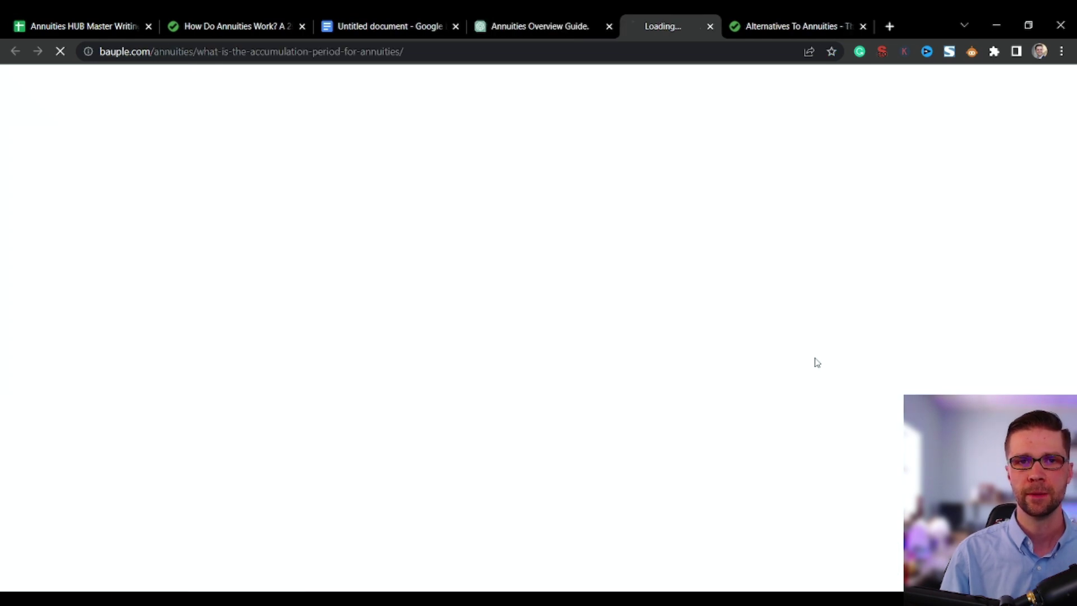
left_click(533, 19)
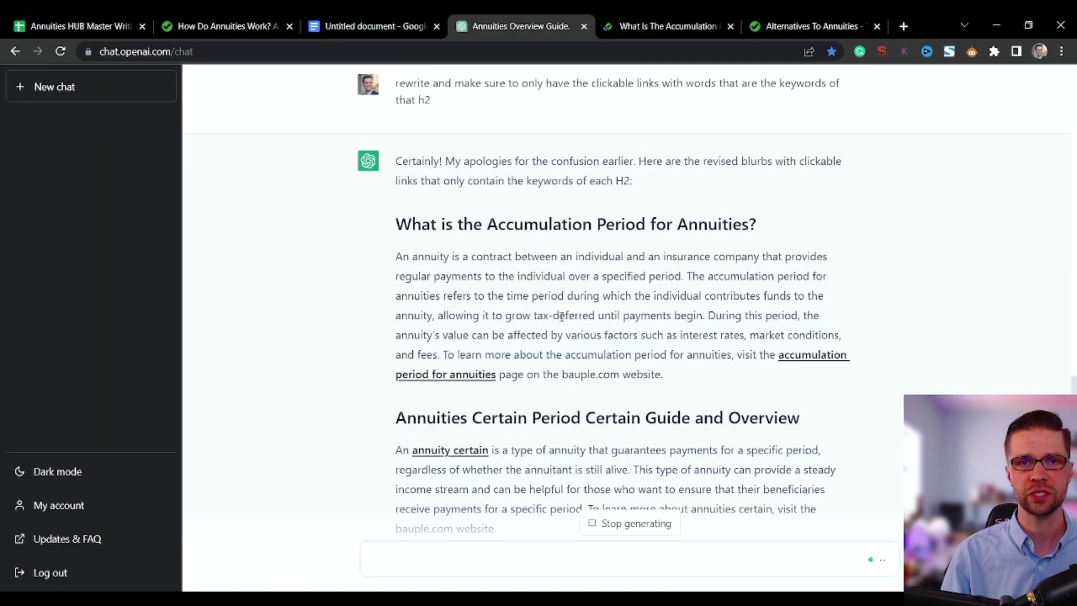
Highlight the bauple.com website mention in the accumulation period blurb, and inspect the "annuity certain" link and the text around it
left_click_drag(680, 375, 562, 379)
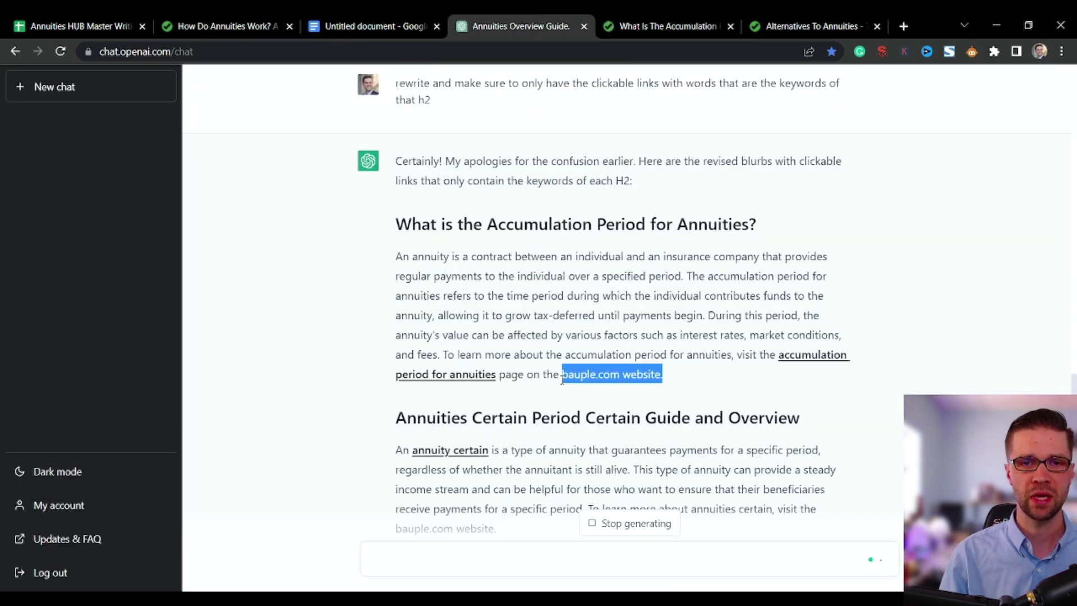
left_click(562, 379)
left_click_drag(690, 375, 526, 374)
left_click(564, 369)
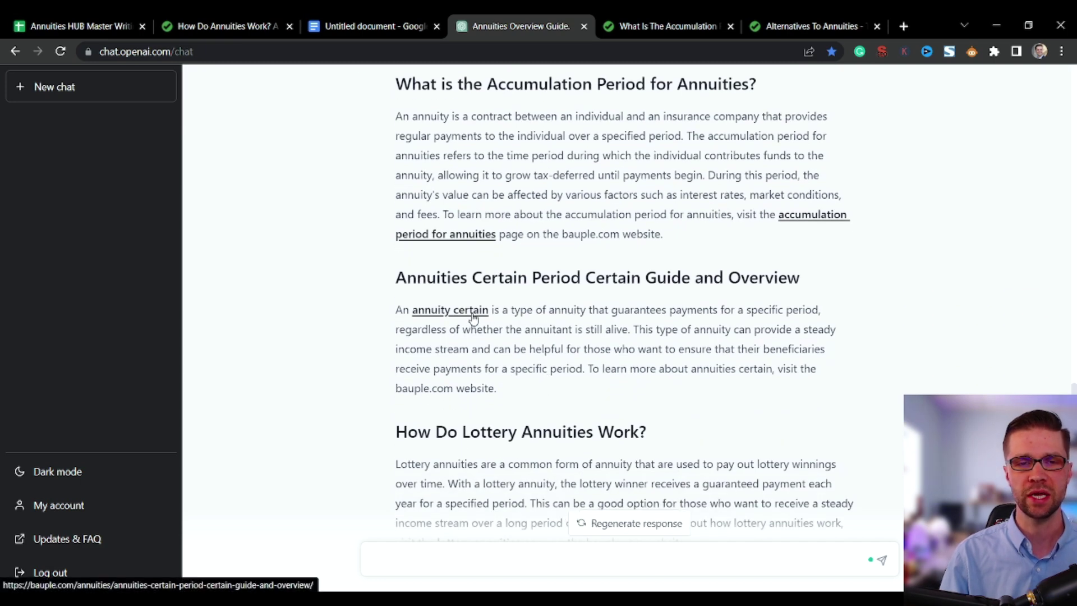
left_click_drag(496, 387, 425, 310)
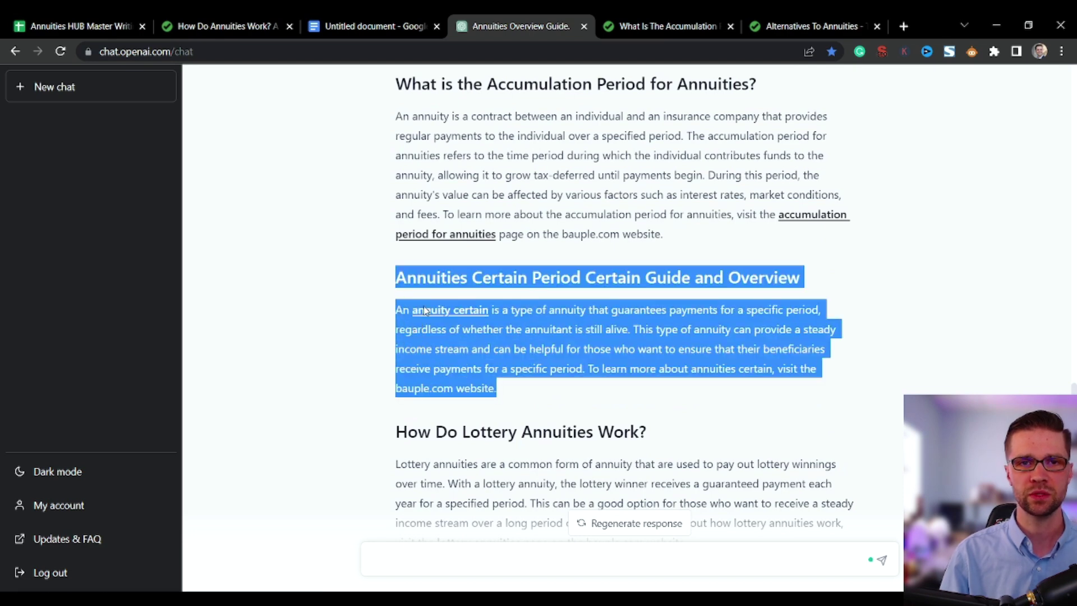
left_click(445, 324)
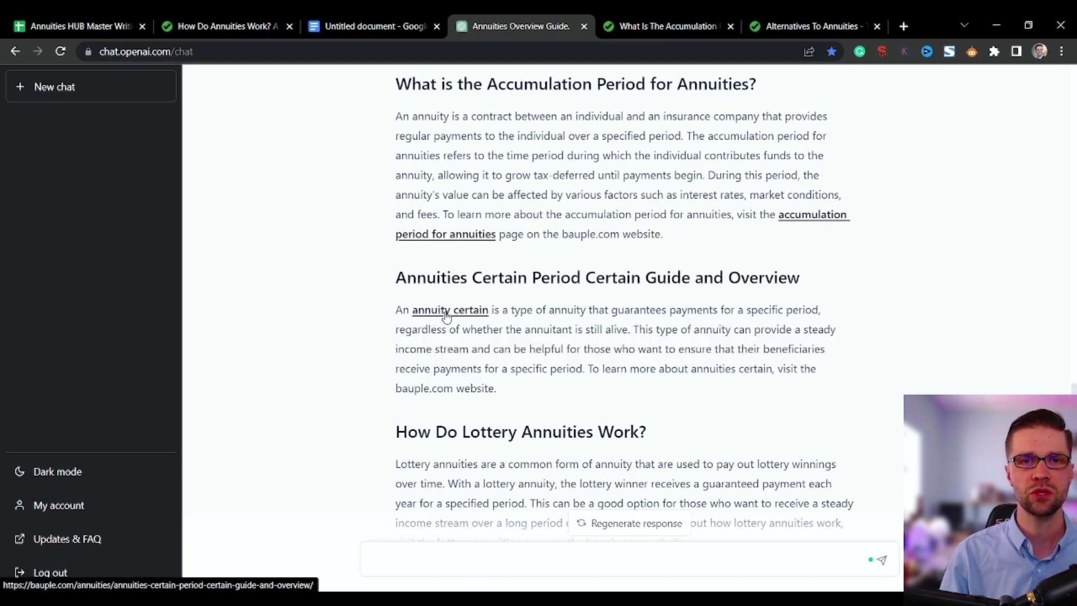
left_click_drag(506, 311, 645, 349)
left_click(645, 349)
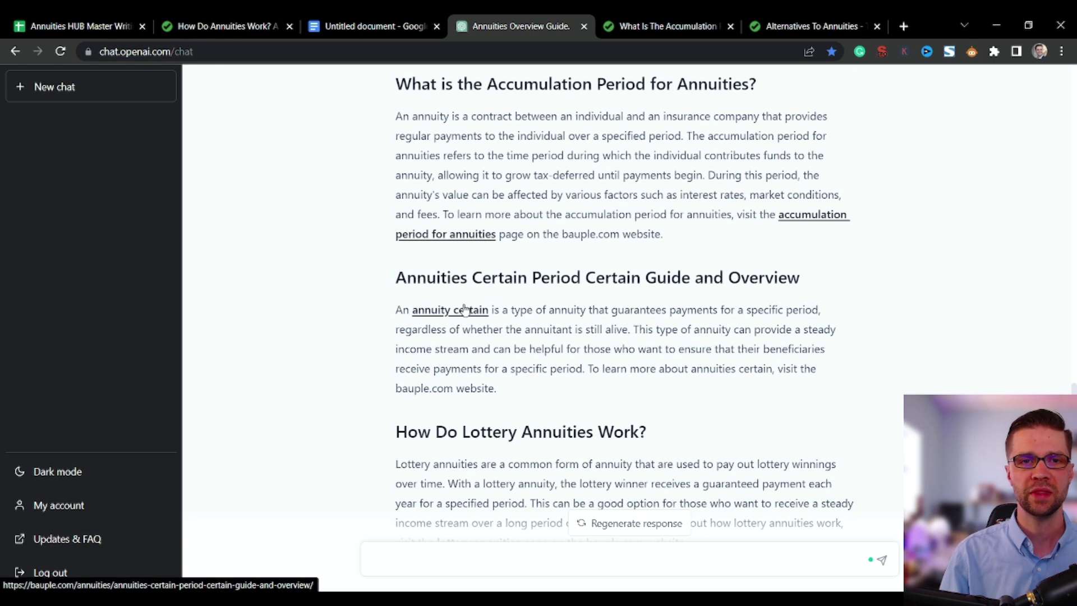
Send "Rewrite them all and emulate this style of anchor tag text and URL:" followed by the copied Annuities Certain heading and blurb
left_click_drag(505, 392, 389, 279)
key("ctrl+c")
left_click(389, 279)
scroll(516, 494, "down", 2)
scroll(516, 496, "down", 2)
left_click(474, 565)
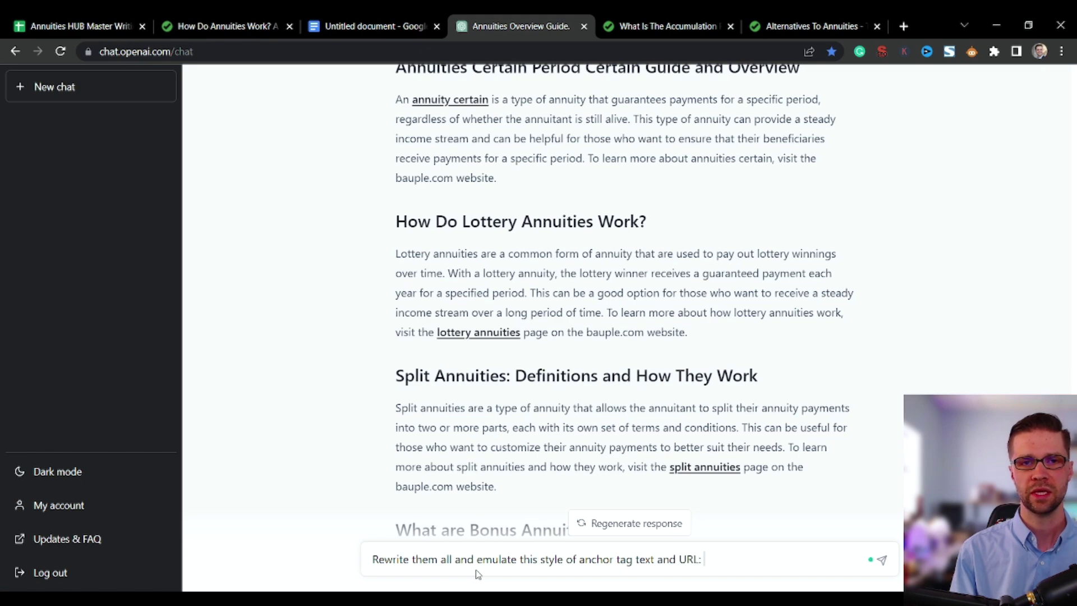
key("ctrl+v")
key("Return")
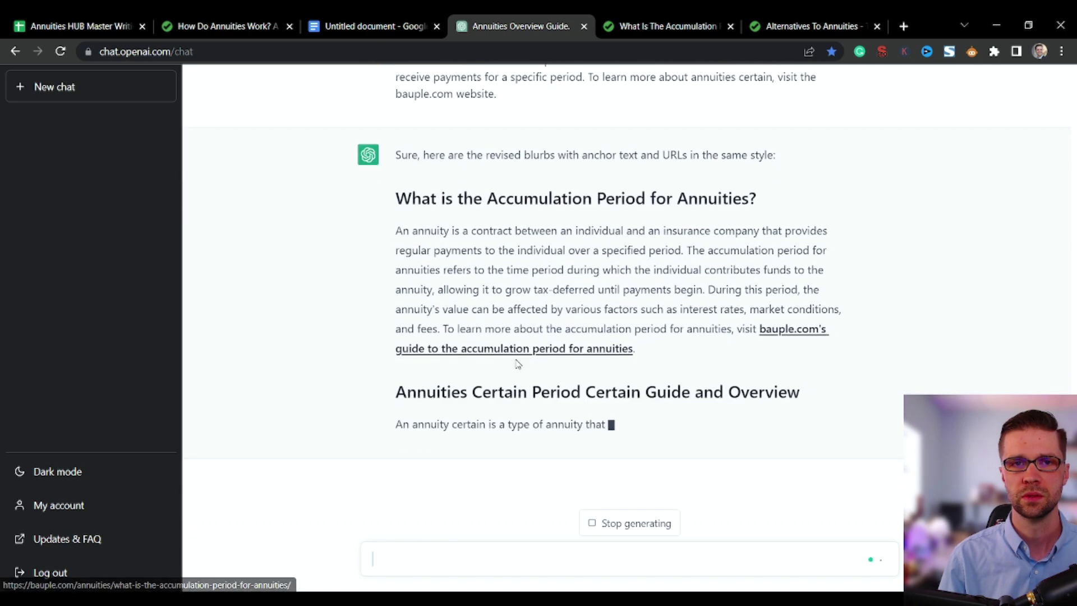
Compare the links in the newly generated blurbs with those in the previous version, from annuity spreads up to the accumulation period
scroll(477, 399, "up", 4)
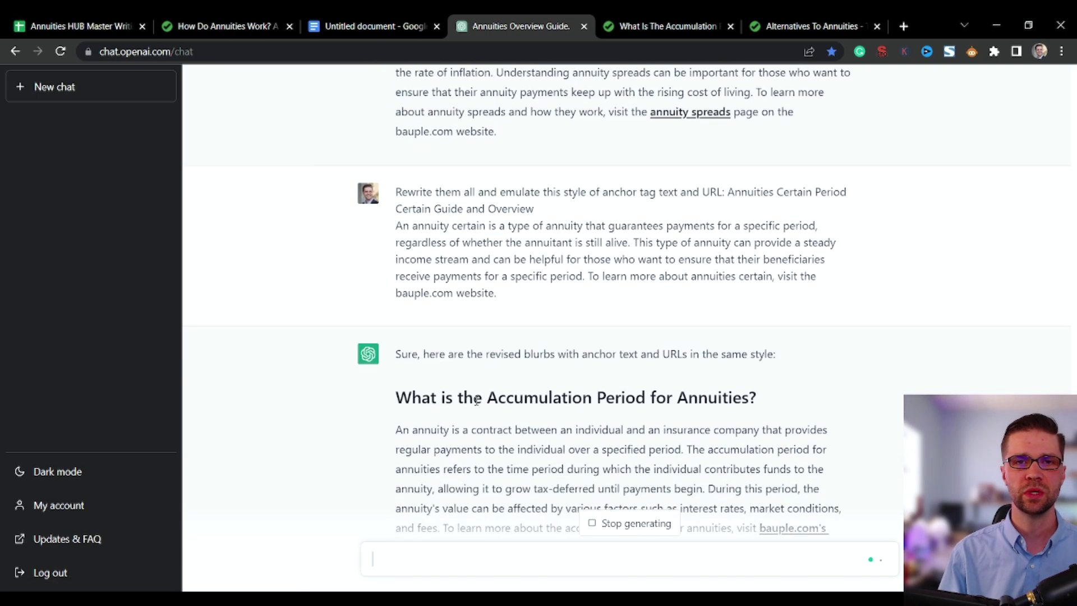
scroll(476, 399, "down", 5)
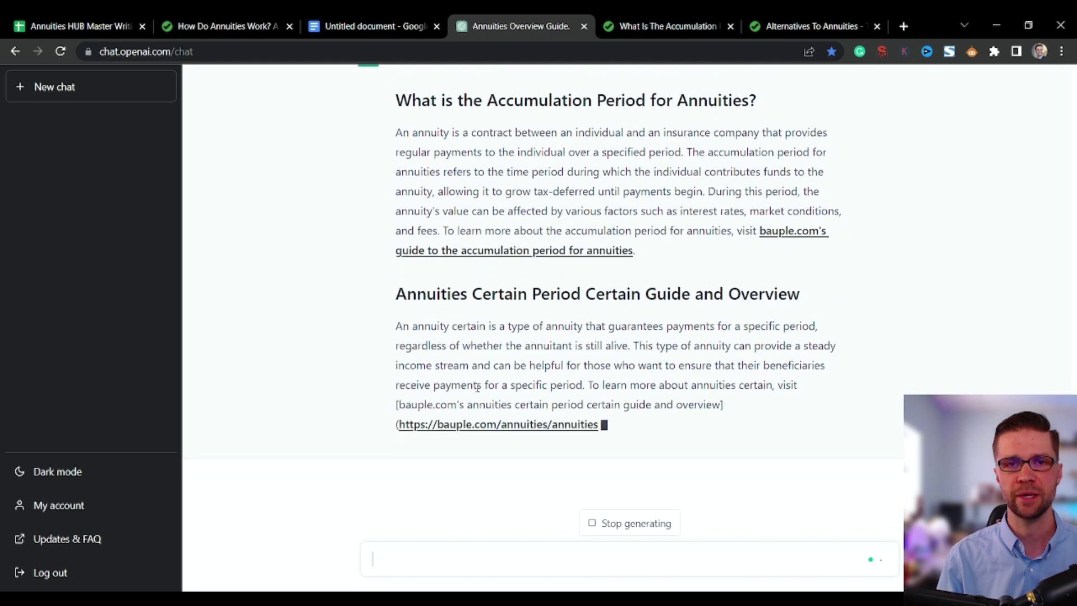
scroll(433, 399, "up", 4)
scroll(433, 400, "up", 10)
scroll(429, 394, "down", 3)
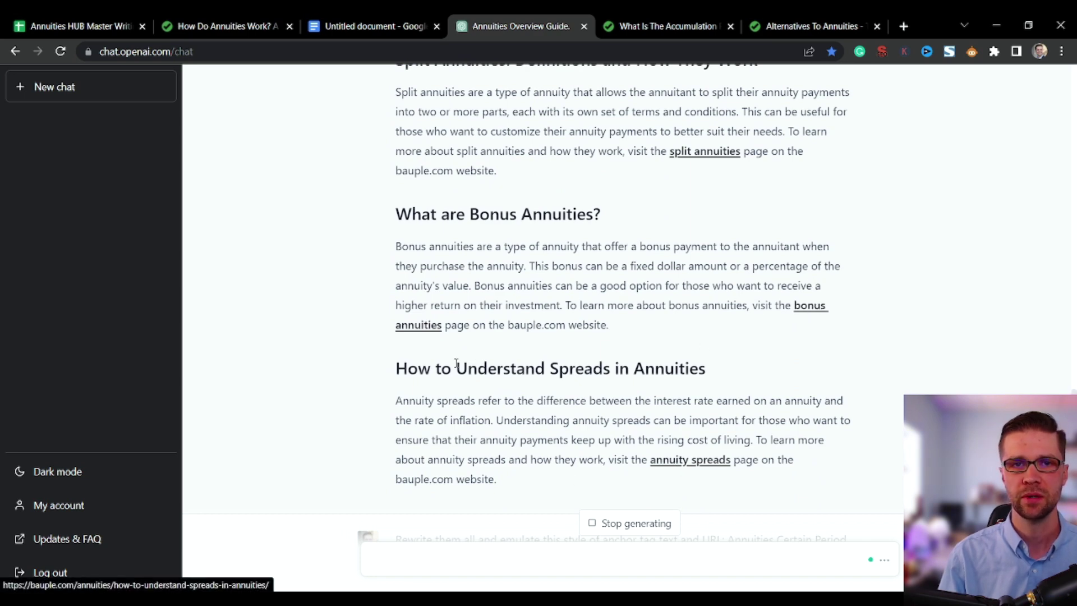
scroll(507, 377, "up", 3)
scroll(515, 344, "up", 3)
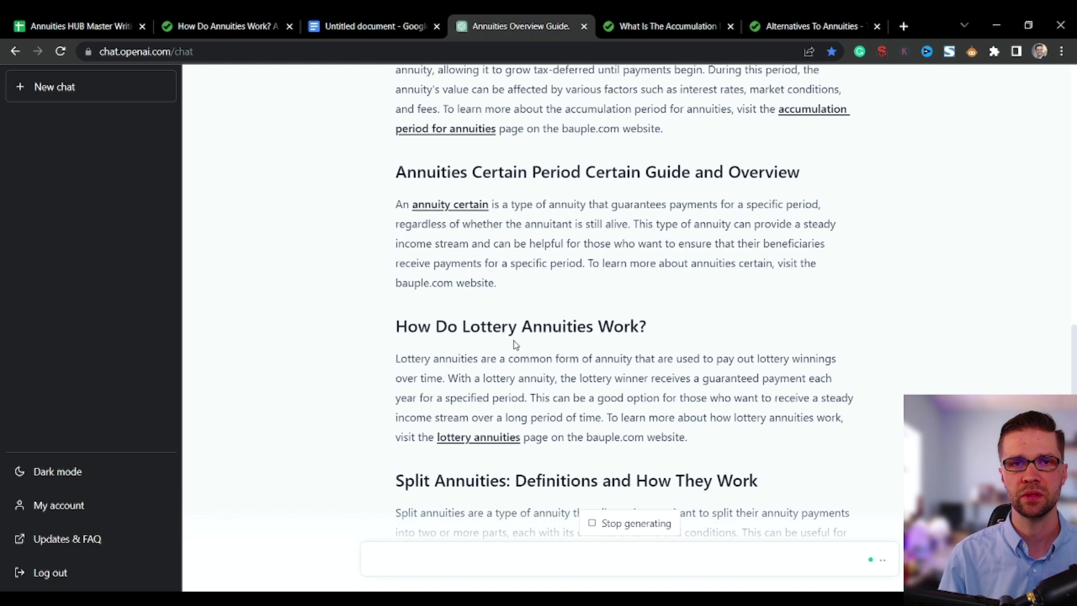
scroll(496, 314, "up", 3)
Highlight the "To learn more" closing sentences in the previous version's annuity certain and lottery annuities blurbs
left_click_drag(387, 195, 721, 348)
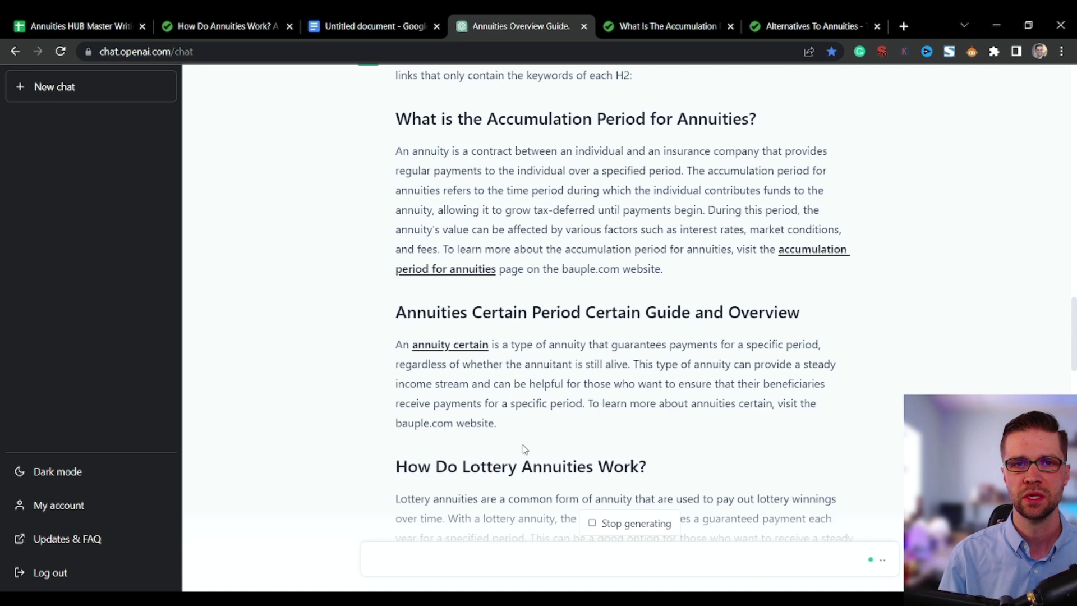
left_click_drag(517, 424, 395, 351)
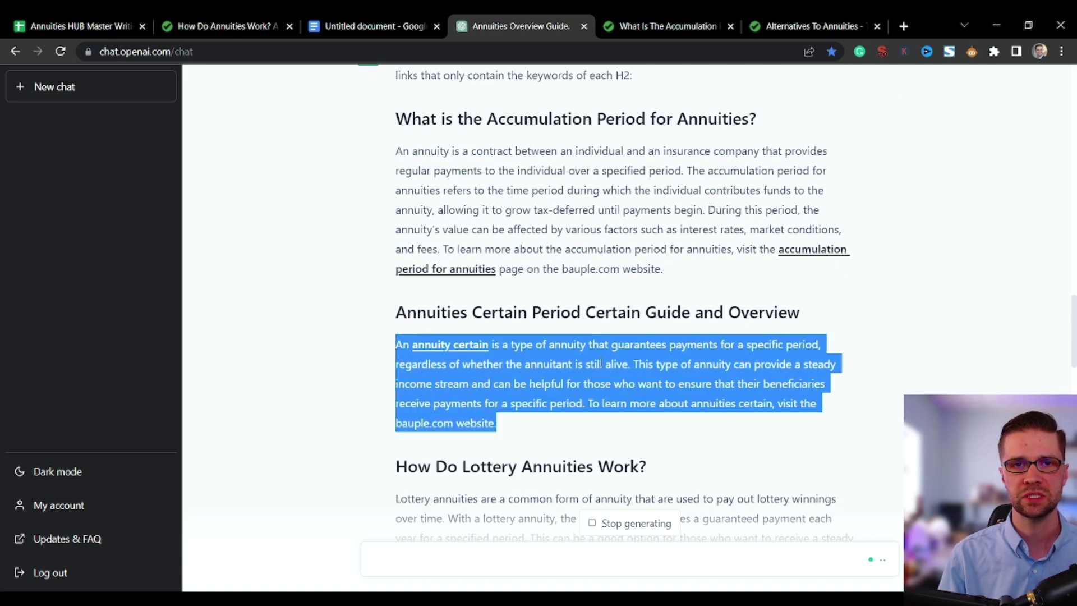
left_click_drag(651, 362, 587, 333)
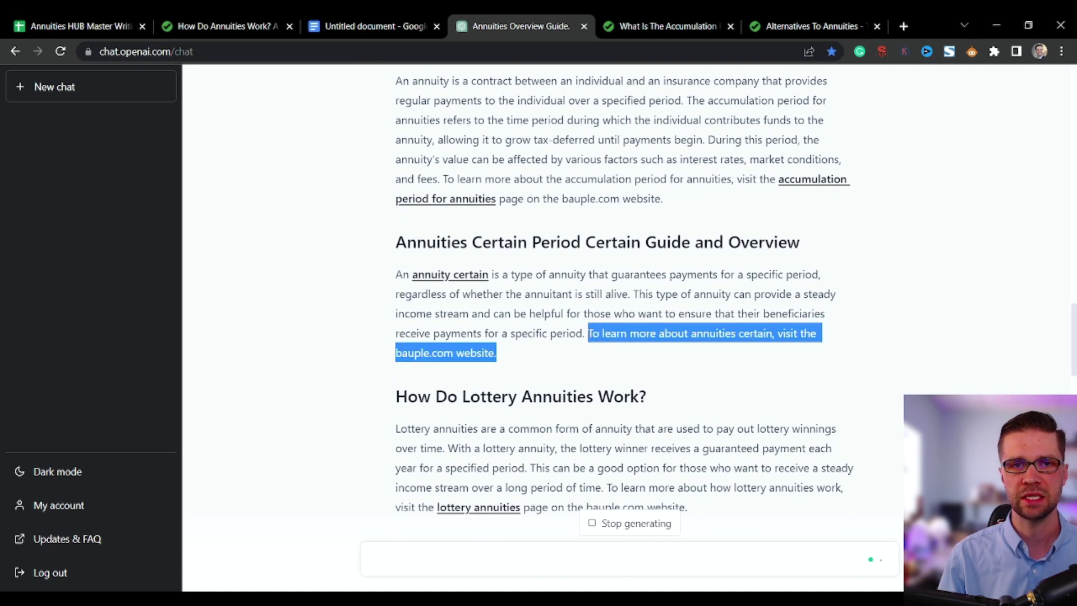
left_click_drag(559, 360, 584, 333)
left_click_drag(691, 447, 611, 419)
left_click_drag(547, 439, 700, 439)
scroll(625, 408, "down", 3)
scroll(625, 408, "down", 1)
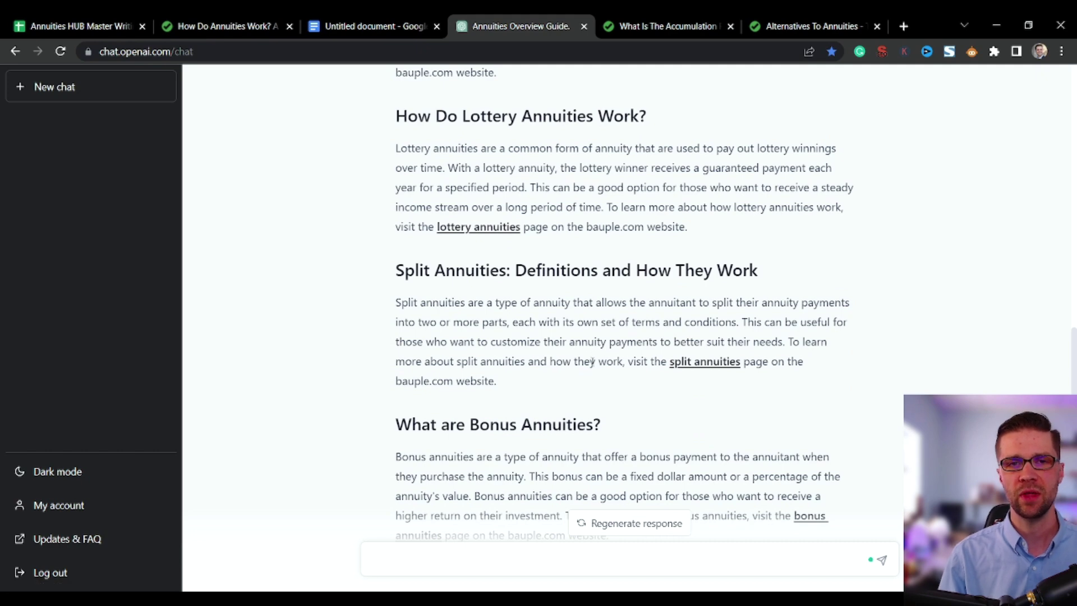
Glance at the Annuities HUB Master Writing Sheet, and review the bonus annuities and annuity spreads blurbs in ChatGPT
left_click(81, 25)
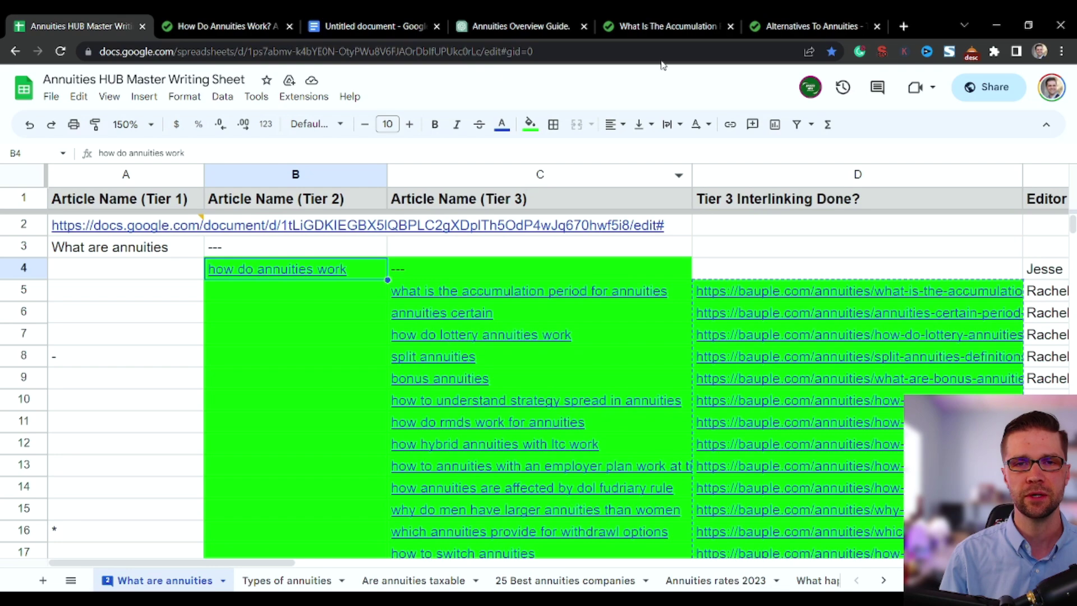
left_click(516, 25)
scroll(535, 356, "down", 4)
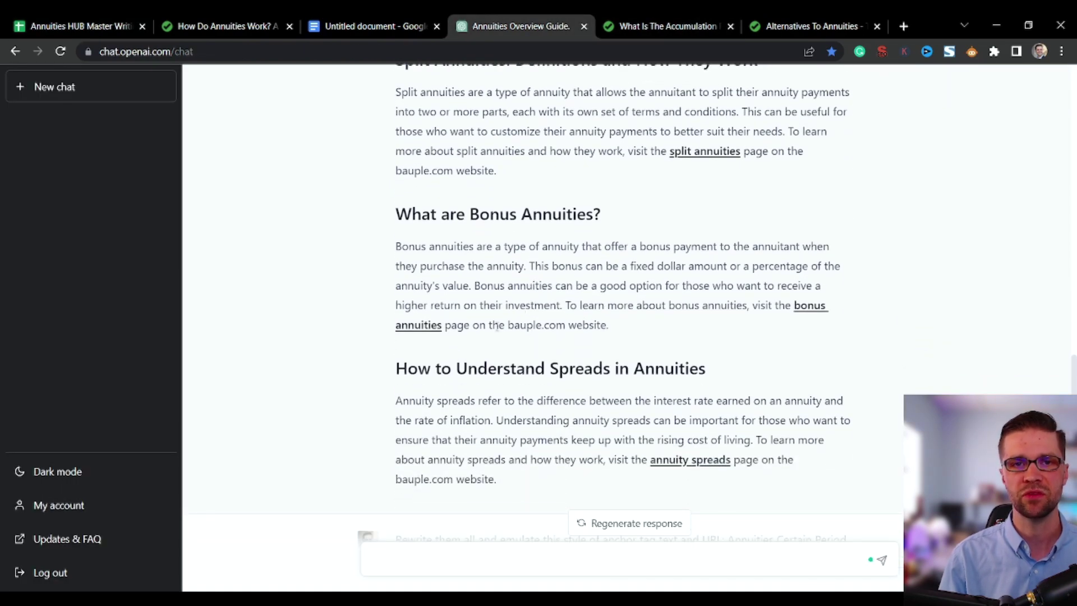
scroll(496, 327, "down", 4)
scroll(600, 377, "up", 5)
scroll(606, 376, "down", 1)
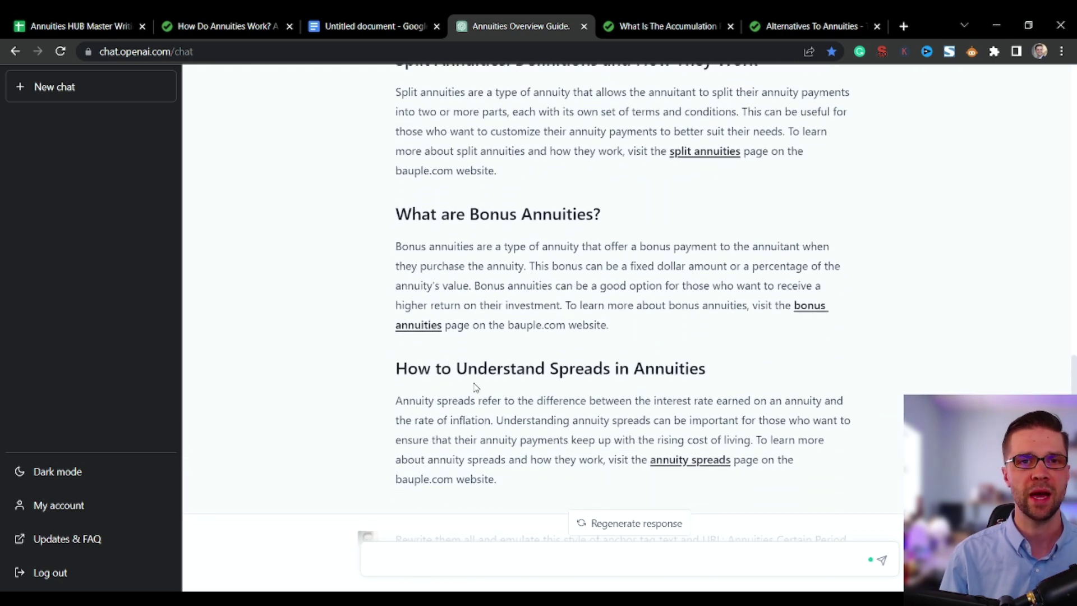
Switch to the Annuities HUB Master Writing Sheet in Google Sheets and set its zoom to 100%
key("ctrl+1")
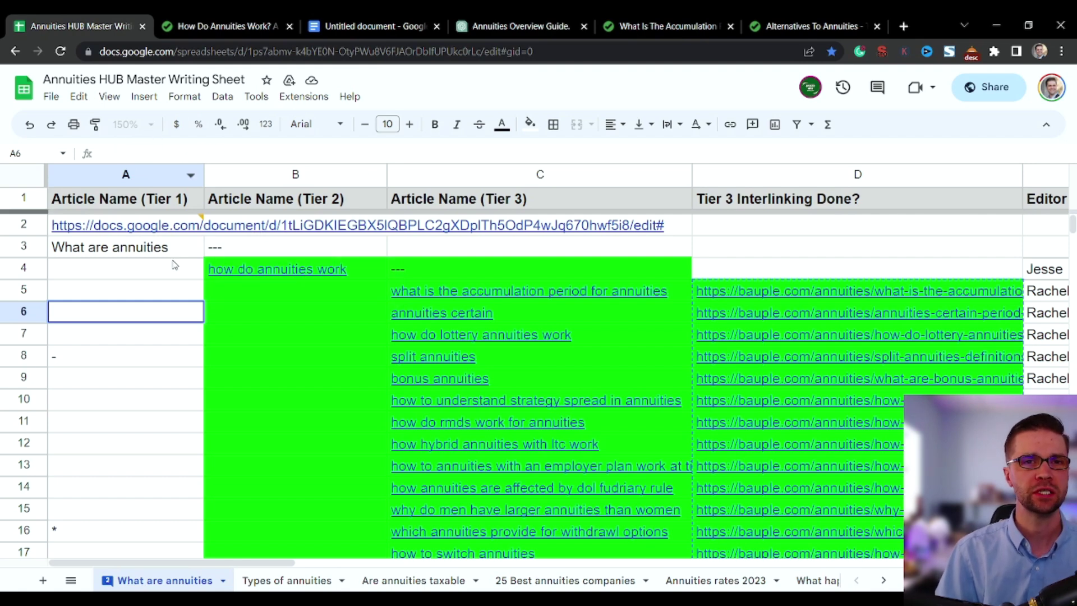
key("Down")
key("Right")
left_click(135, 124)
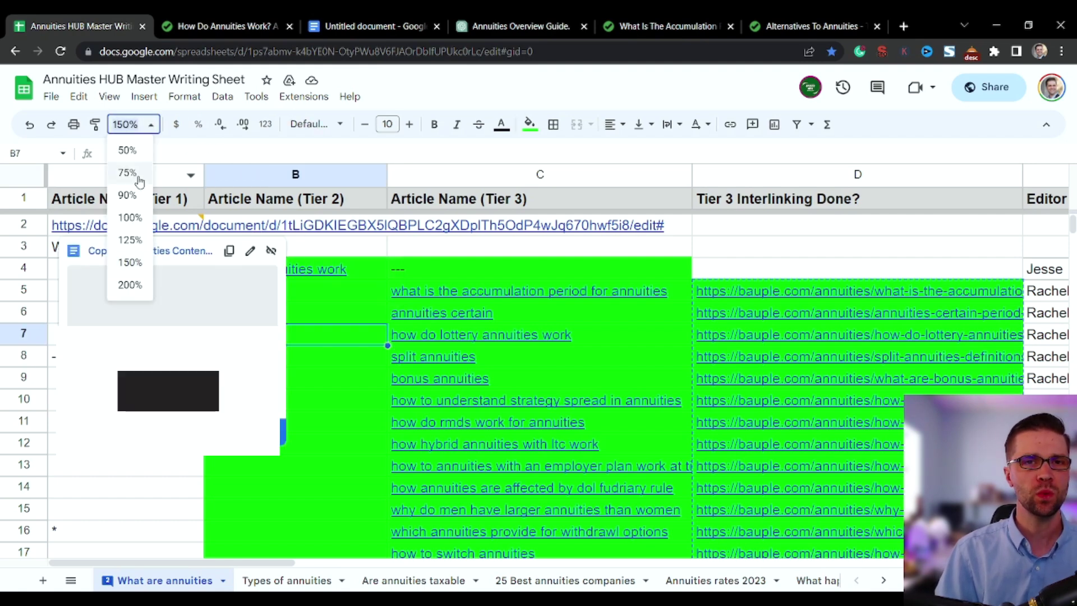
left_click(129, 217)
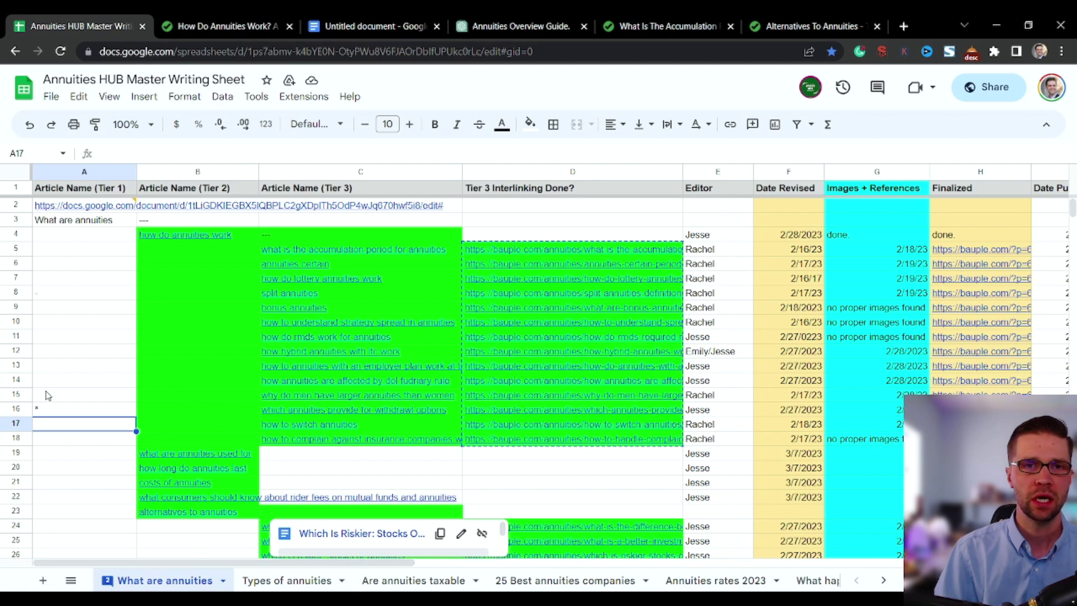
Look through the tiered article lists on the "What are annuities" and "Types of annuities" sheets, ending on "What are annuities"
left_click(84, 339)
scroll(134, 375, "down", 5)
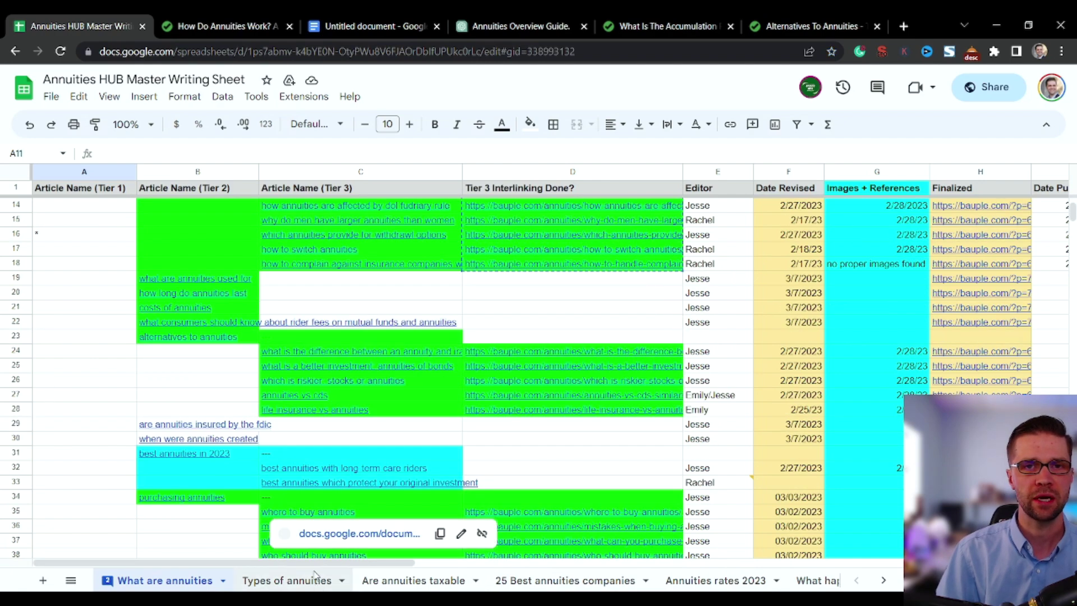
left_click(286, 580)
scroll(177, 433, "down", 7)
scroll(176, 433, "down", 7)
scroll(175, 421, "up", 16)
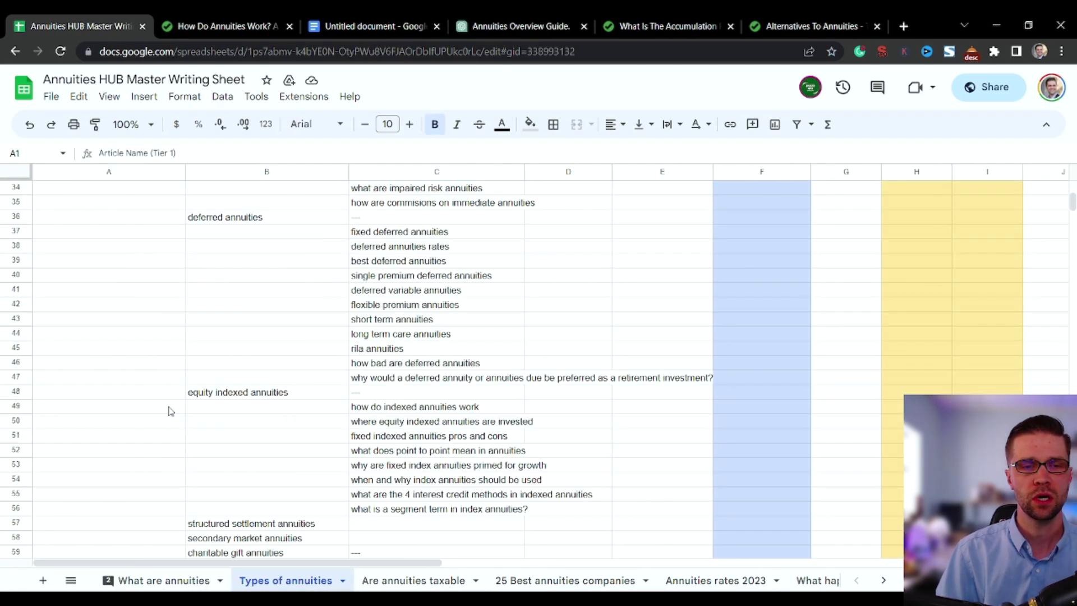
left_click(166, 578)
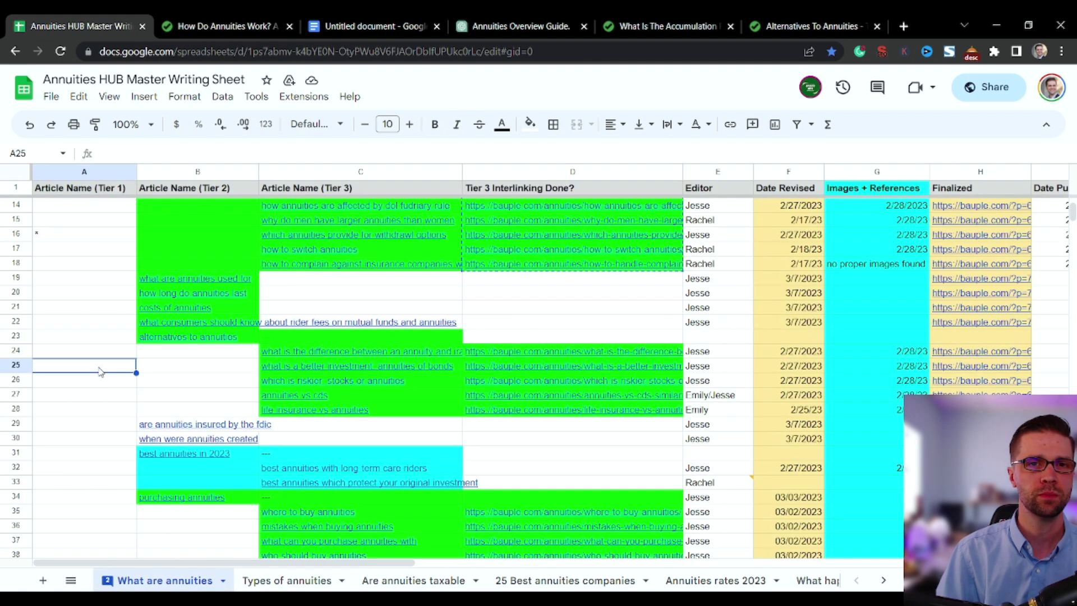
Examine the Tier 1, Tier 2 and Tier 3 article columns on the "What are annuities" sheet
left_click(85, 340)
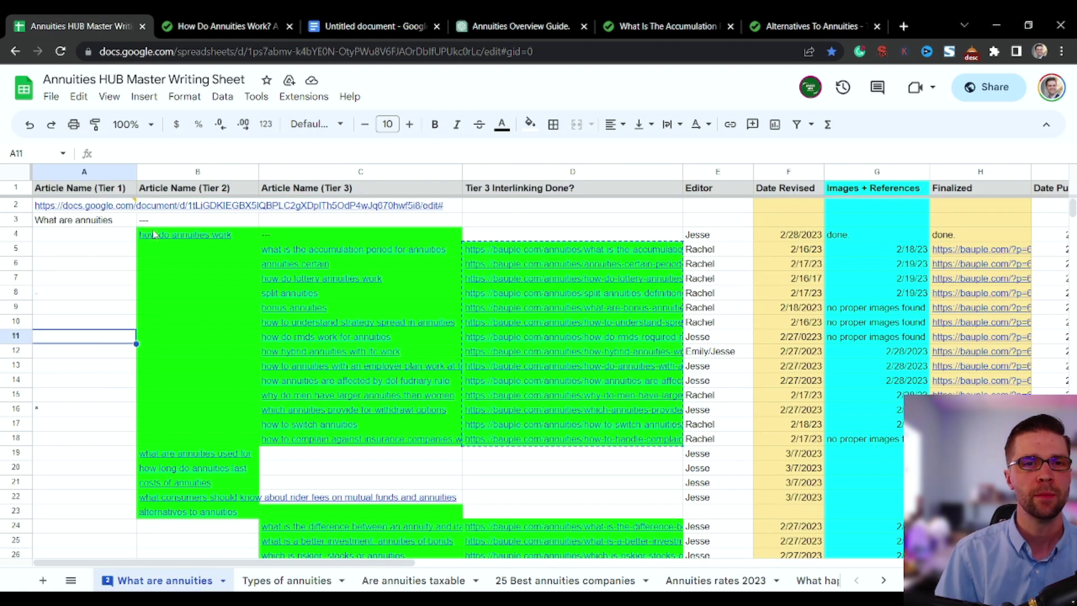
left_click(92, 167)
left_click(166, 170)
left_click(338, 170)
left_click(88, 172)
left_click(158, 175)
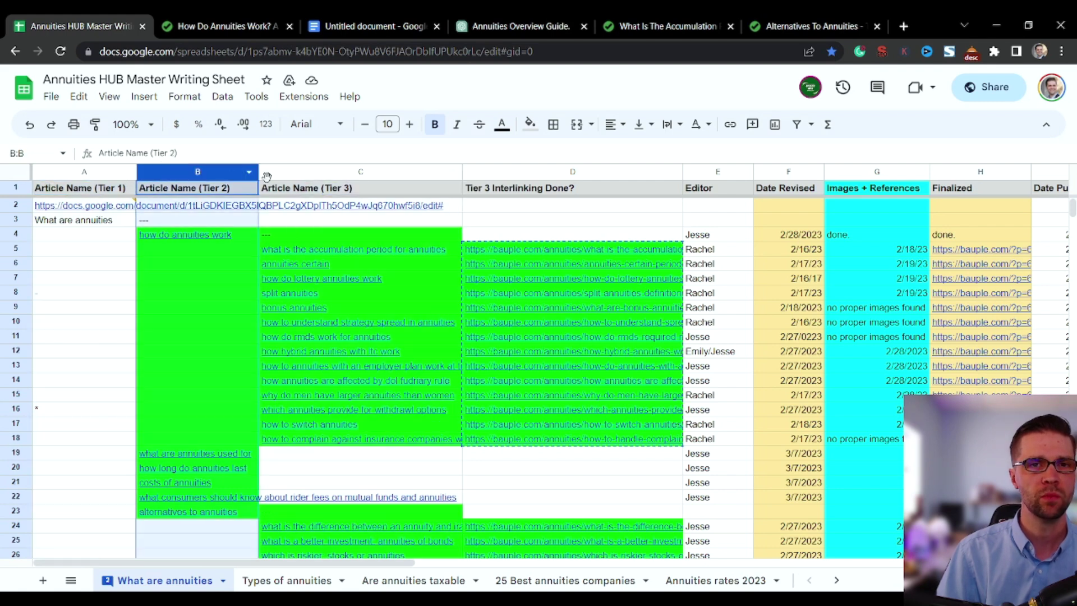
left_click(311, 173)
left_click(107, 321)
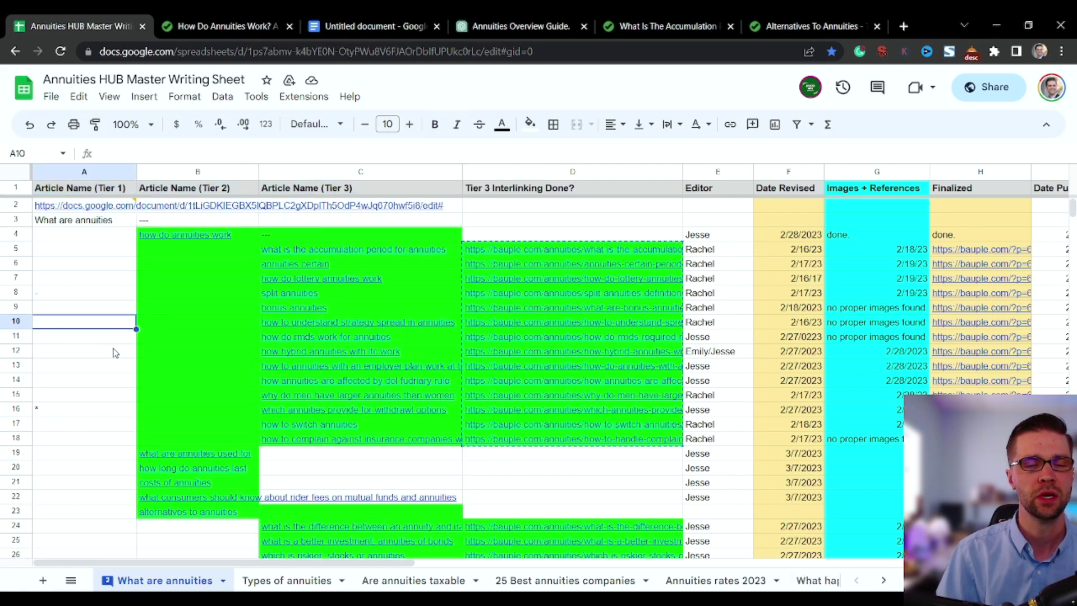
left_click(90, 342)
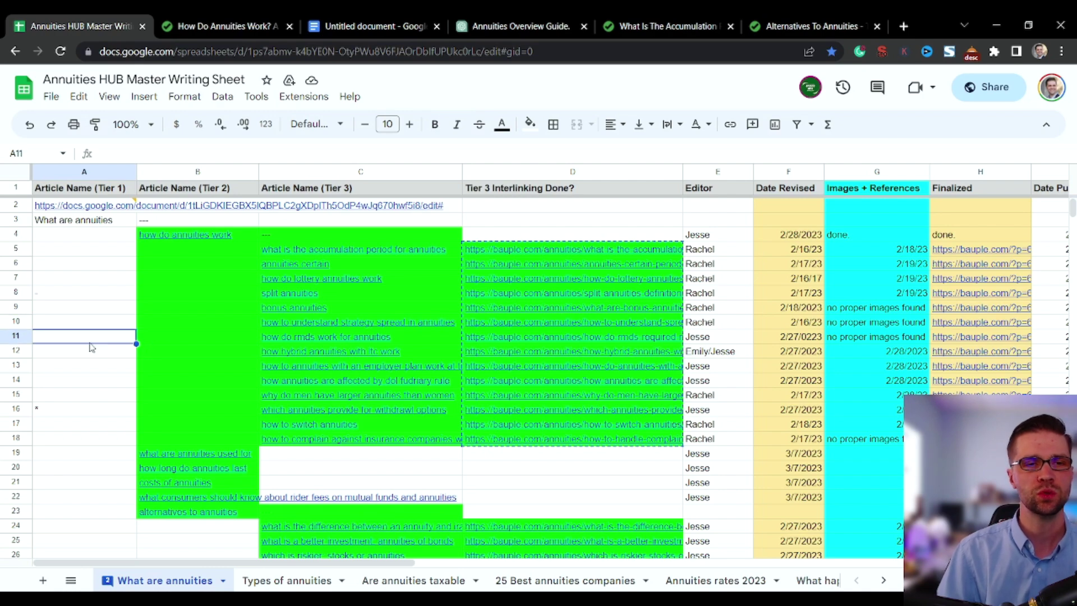
scroll(101, 358, "down", 3)
scroll(101, 356, "up", 3)
left_click(82, 311)
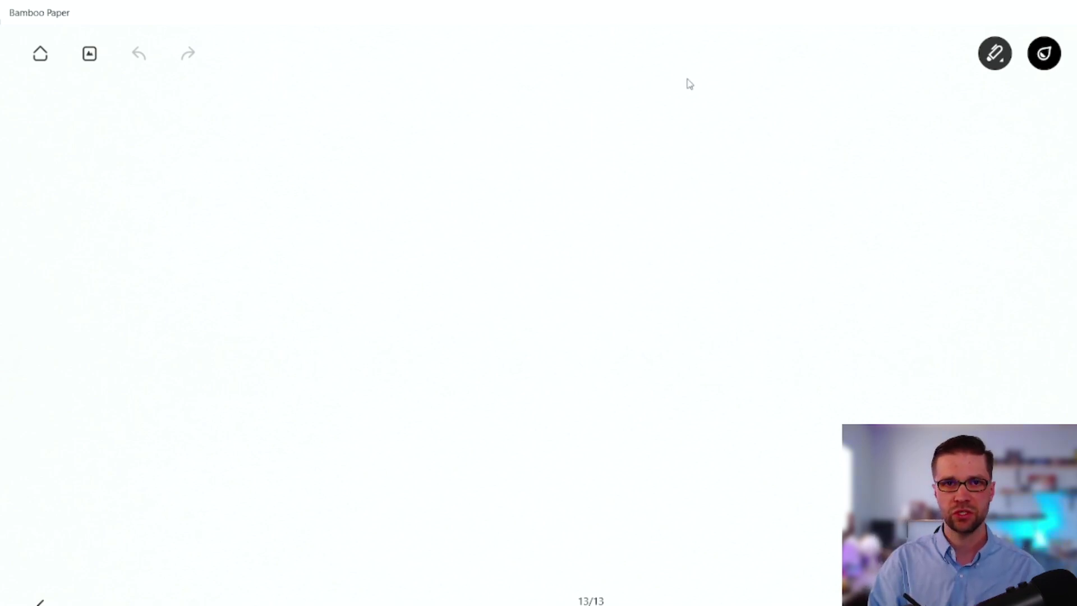
Switch to Bamboo Paper and draw a large oval labelled T1 with a row of four smaller circles beneath it
mouse_move(485, 97)
left_mouse_down()
mouse_move(528, 198)
mouse_move(472, 107)
left_mouse_up()
left_click_drag(540, 163, 538, 166)
mouse_move(503, 133)
left_mouse_down()
mouse_move(564, 119)
mouse_move(574, 156)
left_mouse_up()
mouse_move(106, 235)
left_mouse_down()
mouse_move(135, 285)
mouse_move(92, 240)
left_mouse_up()
left_click_drag(259, 235, 255, 239)
mouse_move(413, 235)
left_mouse_down()
mouse_move(391, 249)
mouse_move(409, 235)
left_mouse_up()
mouse_move(589, 234)
left_mouse_down()
mouse_move(645, 245)
mouse_move(569, 227)
left_mouse_up()
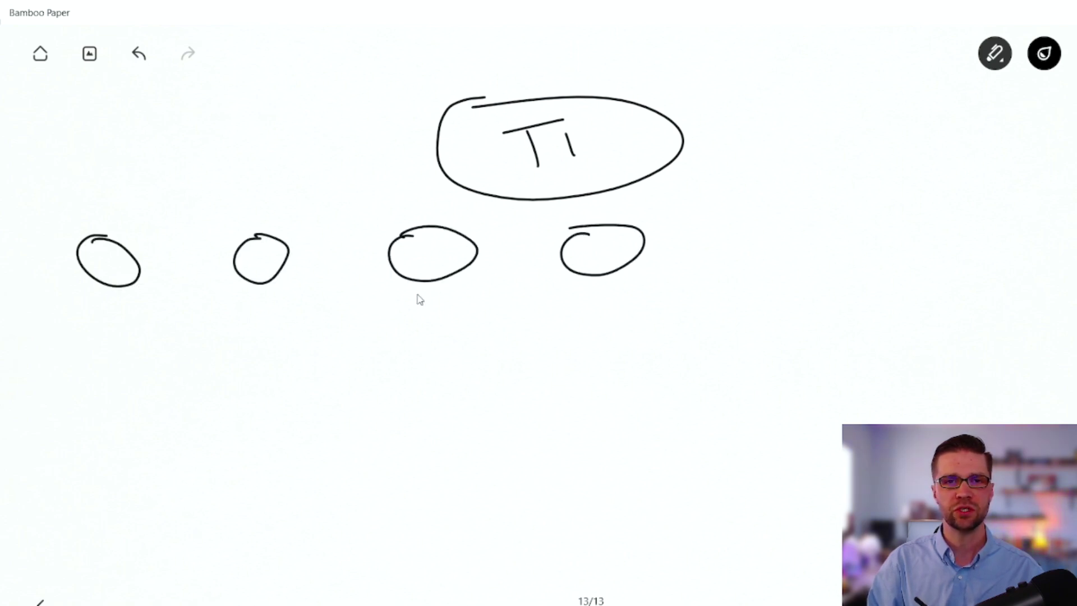
Draw five branch lines down from the third circle, leading to a lower row of five circles
mouse_move(417, 300)
left_mouse_down()
mouse_move(413, 367)
mouse_move(452, 358)
left_mouse_up()
mouse_move(460, 311)
left_mouse_down()
mouse_move(501, 355)
mouse_move(543, 357)
left_mouse_up()
left_click_drag(317, 372, 343, 369)
mouse_move(416, 375)
left_mouse_down()
mouse_move(449, 413)
mouse_move(418, 374)
mouse_move(488, 379)
left_mouse_up()
left_click_drag(579, 372, 558, 374)
left_click_drag(627, 365, 656, 369)
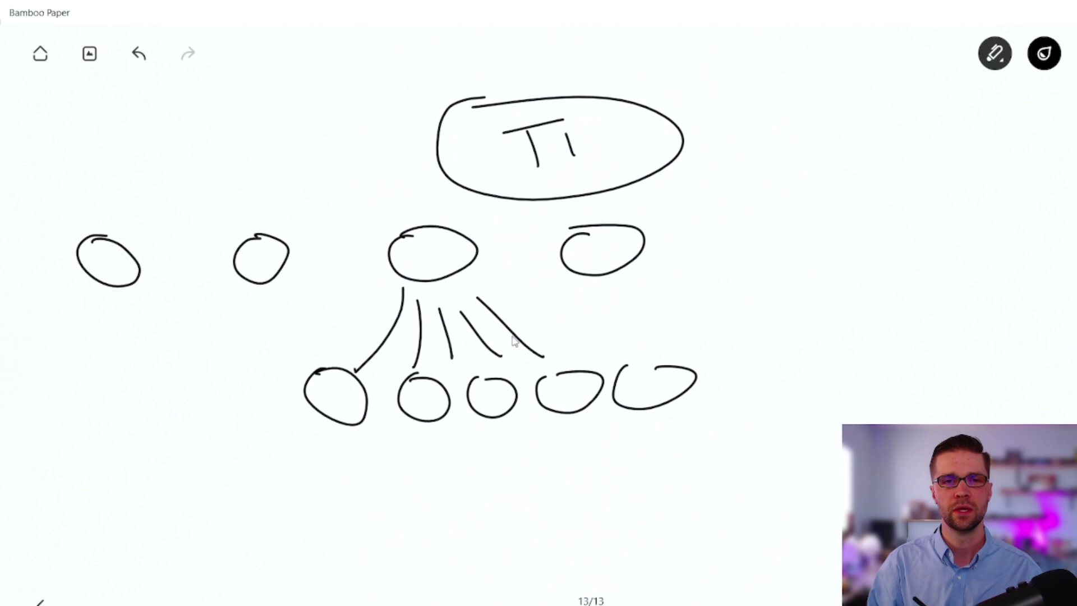
Connect the first three circles of the middle row to their neighbours with two-way arrows
left_click_drag(173, 252, 217, 246)
left_click_drag(175, 274, 202, 273)
mouse_move(149, 246)
left_mouse_down()
mouse_move(145, 256)
mouse_move(219, 281)
left_mouse_up()
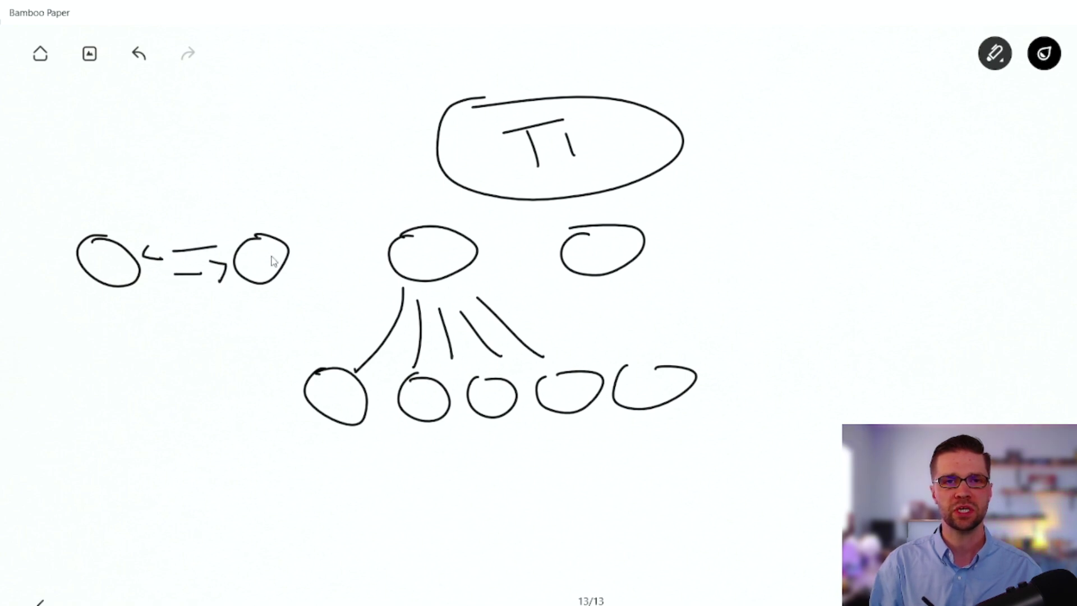
left_click_drag(348, 265, 354, 263)
mouse_move(313, 238)
left_mouse_down()
mouse_move(300, 247)
mouse_move(379, 274)
left_mouse_up()
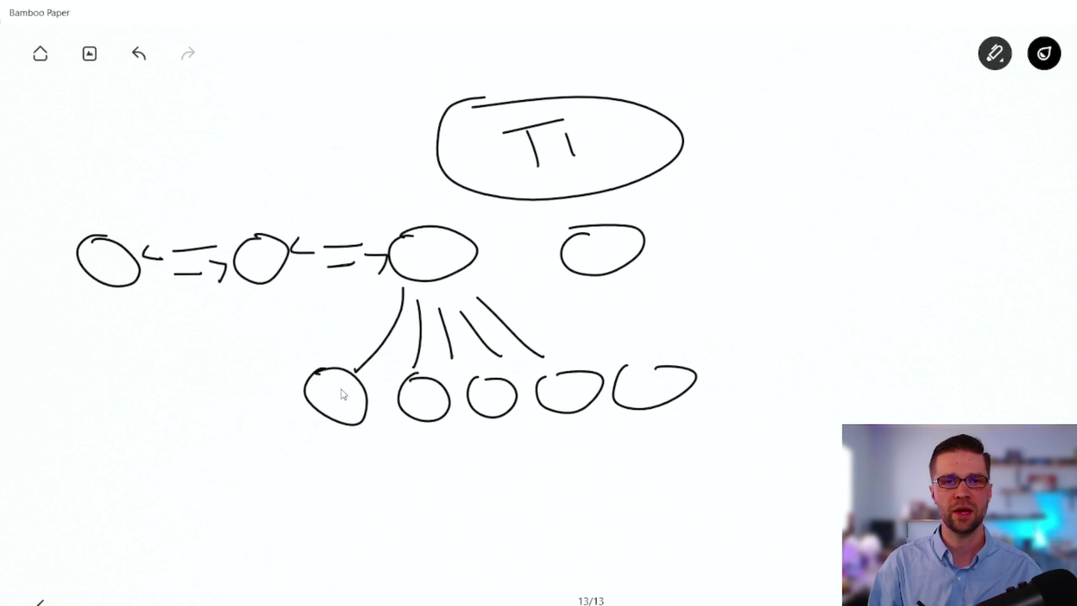
Label the lower row T3 and put a check mark in each of its five circles
mouse_move(189, 400)
left_mouse_down()
mouse_move(208, 432)
mouse_move(213, 388)
left_mouse_up()
left_click_drag(220, 405, 225, 411)
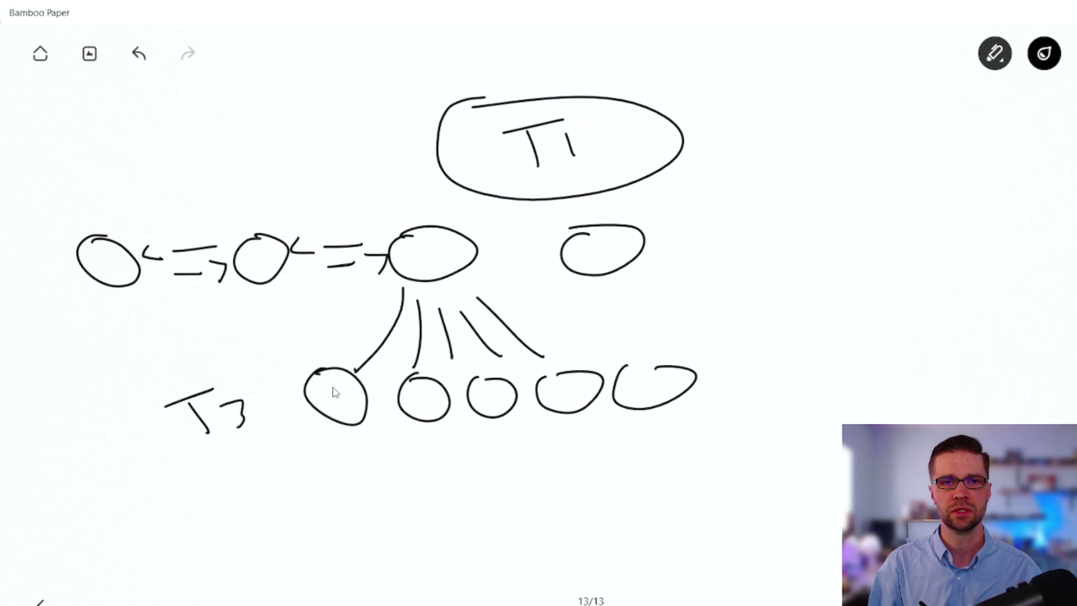
mouse_move(324, 388)
left_mouse_down()
mouse_move(359, 372)
mouse_move(426, 401)
mouse_move(455, 371)
mouse_move(519, 378)
mouse_move(689, 356)
left_mouse_up()
Link neighbouring T3 circles with two-way arrows and draw a curved arrow underneath from the first to the last
mouse_move(403, 405)
left_mouse_down()
mouse_move(368, 415)
mouse_move(378, 423)
left_mouse_up()
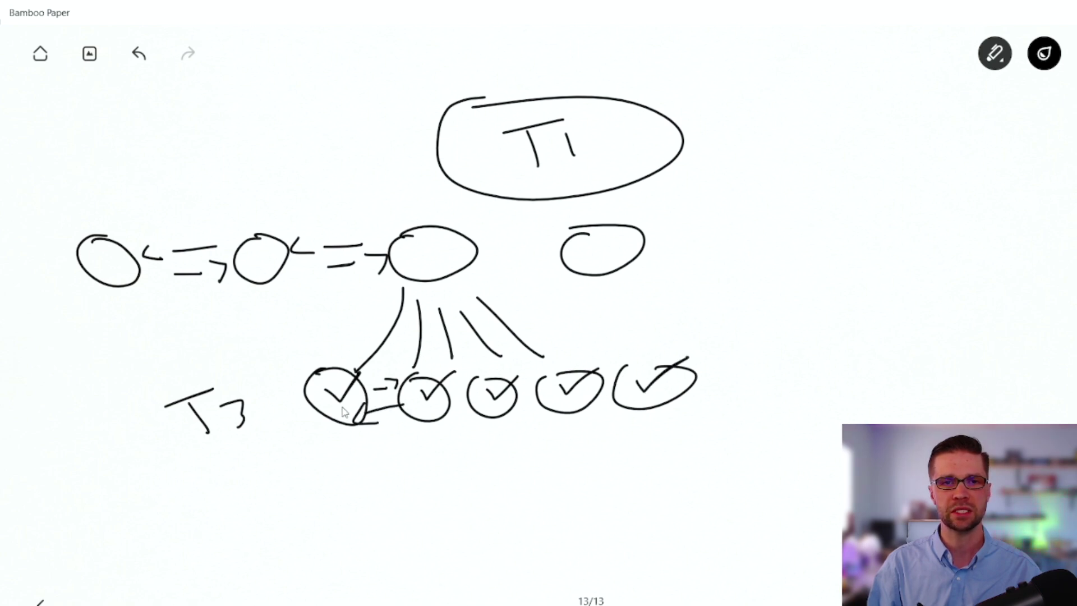
mouse_move(296, 400)
left_mouse_down()
mouse_move(442, 469)
mouse_move(654, 443)
mouse_move(665, 424)
left_mouse_up()
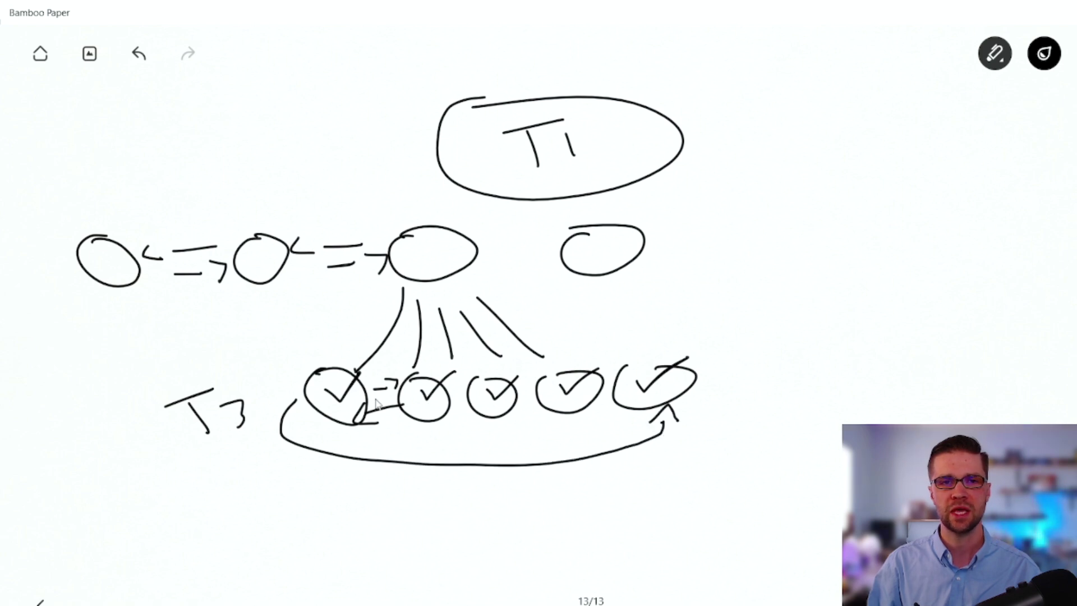
mouse_move(526, 399)
left_mouse_down()
mouse_move(514, 392)
mouse_move(553, 409)
left_mouse_up()
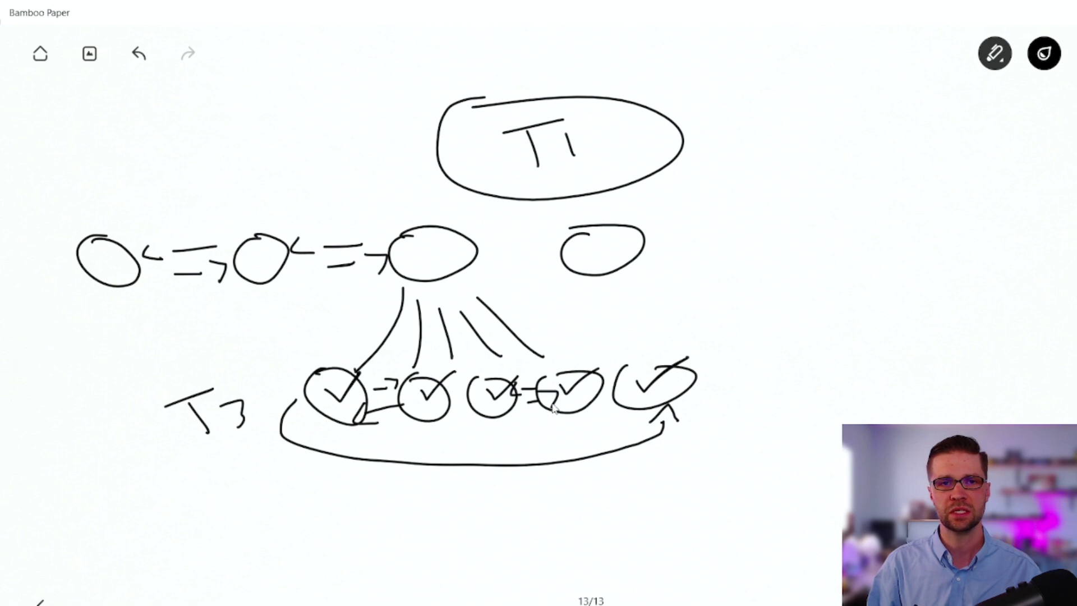
mouse_move(454, 395)
left_mouse_down()
mouse_move(483, 393)
mouse_move(444, 400)
mouse_move(499, 416)
left_mouse_up()
Draw link strokes from each of the five T3 circles back up towards their parent circle
left_click_drag(339, 382, 367, 325)
left_click_drag(426, 375, 417, 328)
left_click_drag(492, 370, 463, 330)
left_click_drag(556, 368, 496, 325)
left_click_drag(624, 356, 505, 313)
left_click_drag(335, 365, 405, 298)
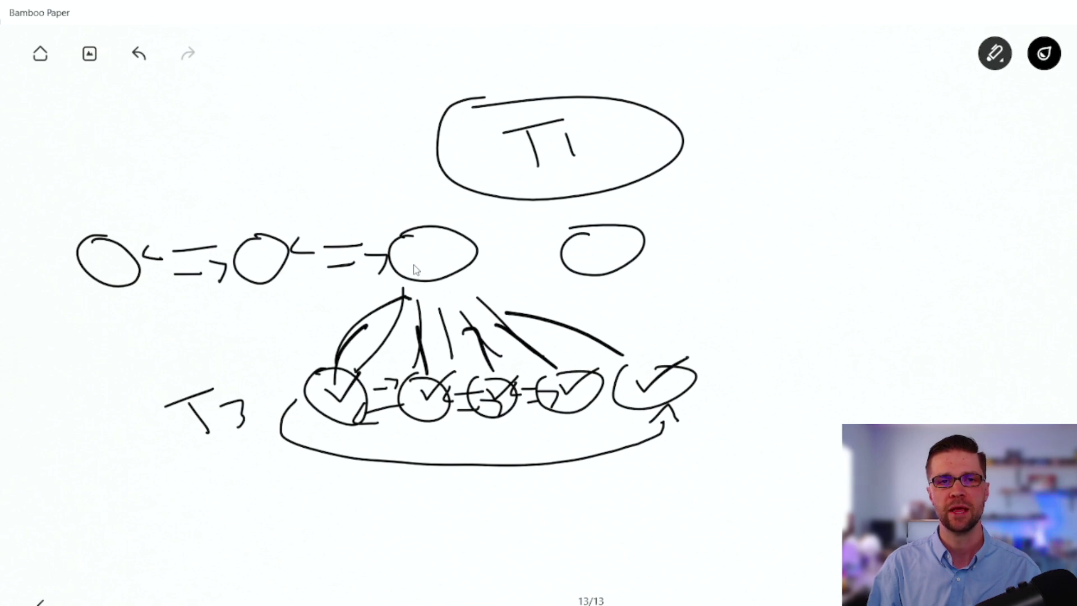
Label the parent circle T2, draw more links down to its T3 circles and loop repeatedly around the cluster
mouse_move(418, 242)
left_mouse_down()
mouse_move(425, 274)
mouse_move(443, 232)
mouse_move(461, 268)
left_mouse_up()
left_click_drag(379, 265, 350, 349)
mouse_move(416, 268)
left_mouse_down()
mouse_move(422, 347)
mouse_move(544, 336)
left_mouse_up()
mouse_move(453, 272)
left_mouse_down()
mouse_move(552, 311)
mouse_move(614, 321)
left_mouse_up()
left_click_drag(454, 272, 538, 282)
mouse_move(339, 319)
left_mouse_down()
mouse_move(297, 364)
mouse_move(302, 382)
mouse_move(443, 259)
left_mouse_up()
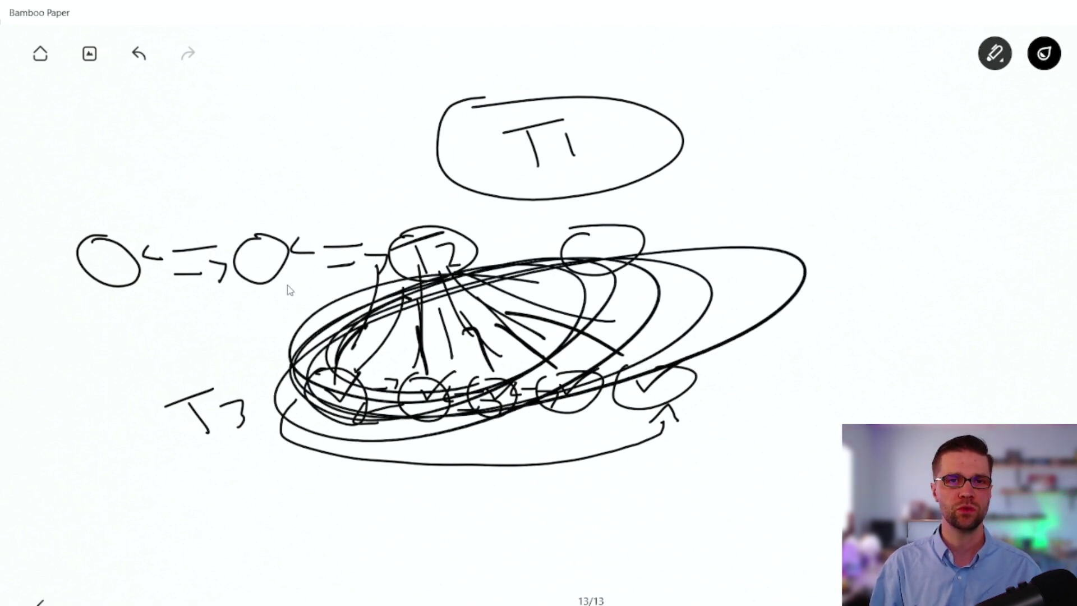
Branch the leftmost middle-row circle into three circles below and interlink them with connecting lines and curves underneath
left_click_drag(91, 286, 83, 345)
left_click_drag(125, 286, 123, 347)
left_click_drag(132, 286, 173, 352)
mouse_move(67, 351)
left_mouse_down()
mouse_move(103, 416)
mouse_move(66, 352)
left_mouse_up()
left_click_drag(126, 365, 143, 403)
mouse_move(185, 370)
left_mouse_down()
mouse_move(179, 406)
mouse_move(183, 372)
left_mouse_up()
mouse_move(86, 385)
left_mouse_down()
mouse_move(134, 378)
mouse_move(137, 394)
mouse_move(185, 374)
mouse_move(190, 384)
left_mouse_up()
left_click_drag(163, 398, 193, 388)
mouse_move(60, 402)
left_mouse_down()
mouse_move(140, 459)
mouse_move(191, 399)
mouse_move(53, 441)
mouse_move(47, 422)
left_mouse_up()
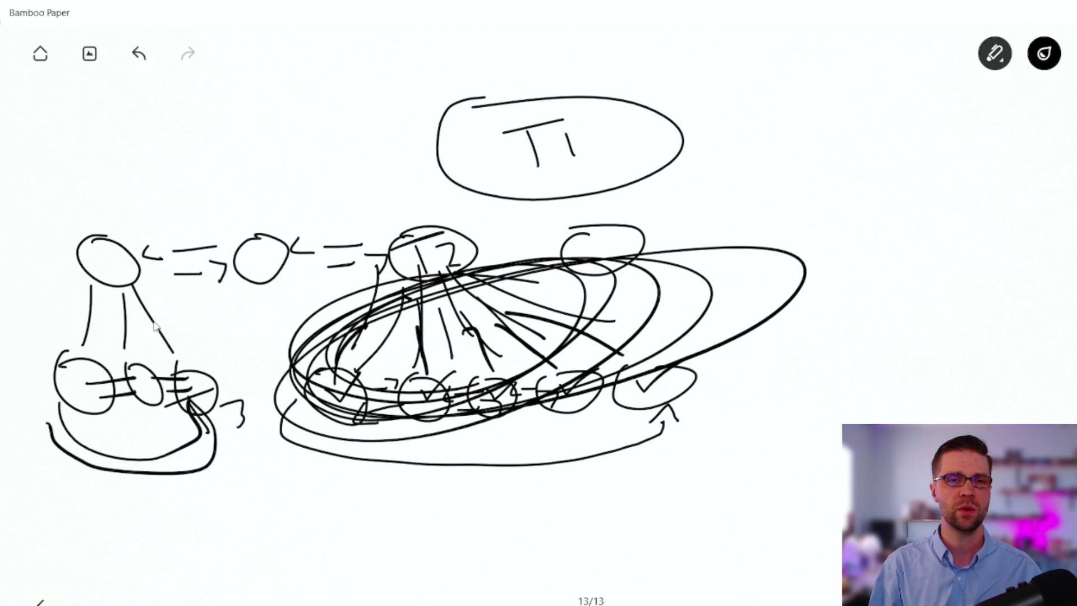
Add upward and downward arrows between the leftmost middle-row circle and its three child circles
mouse_move(85, 360)
left_mouse_down()
mouse_move(85, 317)
mouse_move(88, 332)
left_mouse_up()
mouse_move(158, 362)
left_mouse_down()
mouse_move(132, 325)
mouse_move(143, 344)
mouse_move(143, 315)
left_mouse_up()
mouse_move(134, 324)
left_mouse_down()
mouse_move(128, 304)
mouse_move(161, 327)
left_mouse_up()
left_click_drag(82, 291, 84, 337)
left_click_drag(59, 333, 90, 330)
left_click_drag(128, 283, 126, 362)
mouse_move(143, 359)
left_mouse_down()
mouse_move(124, 353)
mouse_move(169, 350)
left_mouse_up()
Add a further tier of three circles branching down from the leftmost cluster's first child circle
mouse_move(84, 408)
left_mouse_down()
mouse_move(83, 507)
mouse_move(163, 494)
left_mouse_up()
mouse_move(61, 492)
left_mouse_down()
mouse_move(79, 560)
mouse_move(64, 511)
left_mouse_up()
mouse_move(105, 511)
left_mouse_down()
mouse_move(149, 508)
mouse_move(132, 513)
left_mouse_up()
left_click_drag(171, 501, 194, 498)
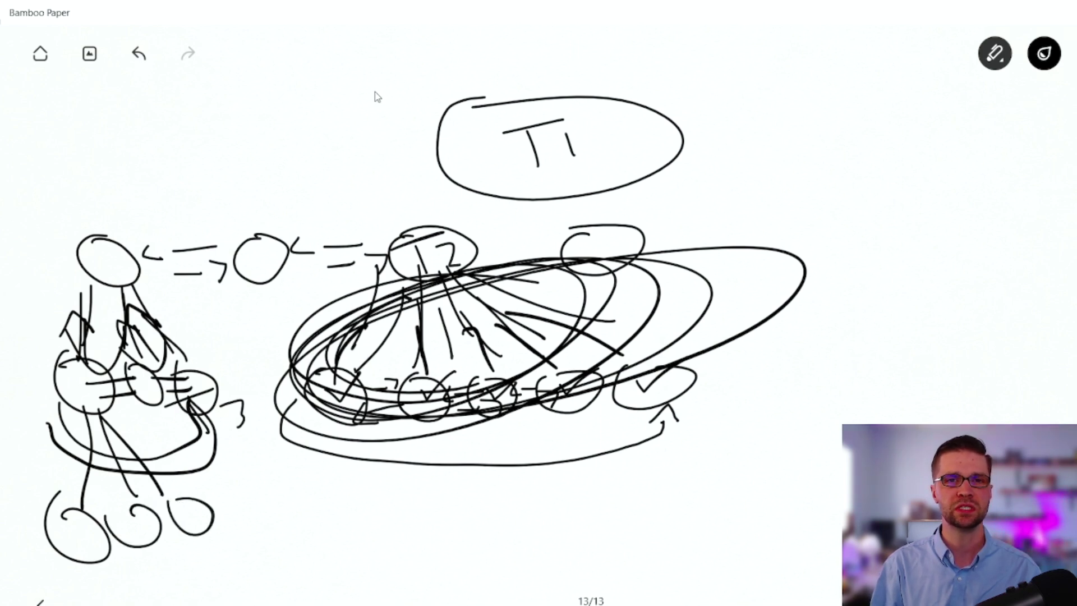
Write a label starting with H beside the T1 oval and add strokes leading down through T1 and T2 towards T3
mouse_move(264, 61)
left_mouse_down()
mouse_move(273, 108)
mouse_move(321, 65)
left_mouse_up()
left_click_drag(308, 48, 315, 107)
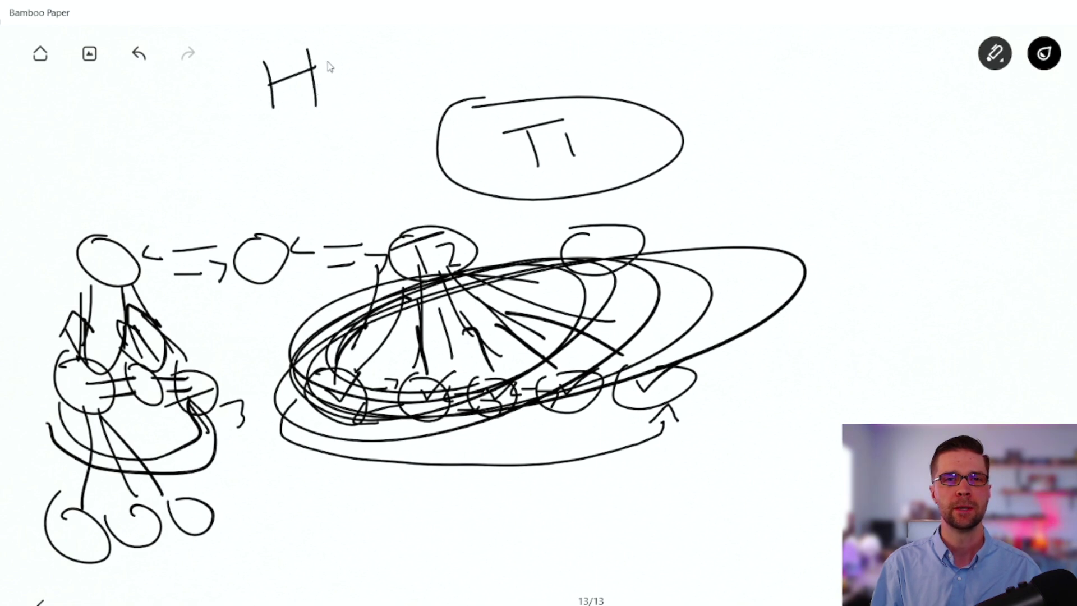
left_click_drag(335, 61, 341, 104)
left_click_drag(308, 56, 323, 79)
mouse_move(268, 55)
left_mouse_down()
mouse_move(285, 174)
mouse_move(225, 77)
left_mouse_up()
mouse_move(371, 104)
left_mouse_down()
mouse_move(493, 129)
mouse_move(453, 202)
mouse_move(485, 203)
left_mouse_up()
mouse_move(439, 244)
left_mouse_down()
mouse_move(448, 350)
mouse_move(480, 366)
left_mouse_up()
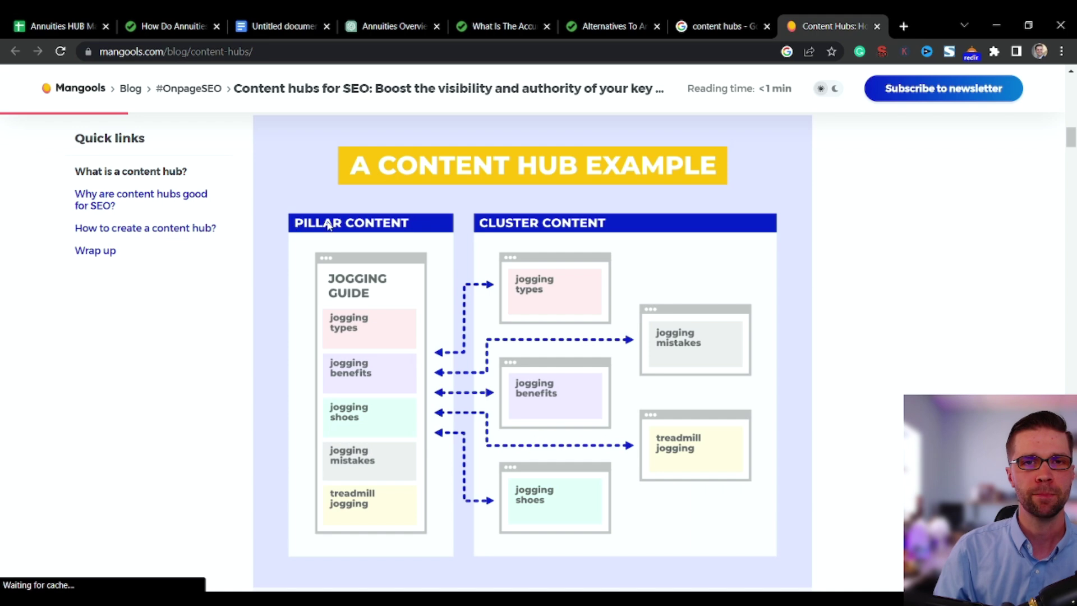
Compare the Tier 2 column of the Annuities HUB Master Writing Sheet with the content hub example on the Mangools page
left_click(79, 25)
left_click(300, 180)
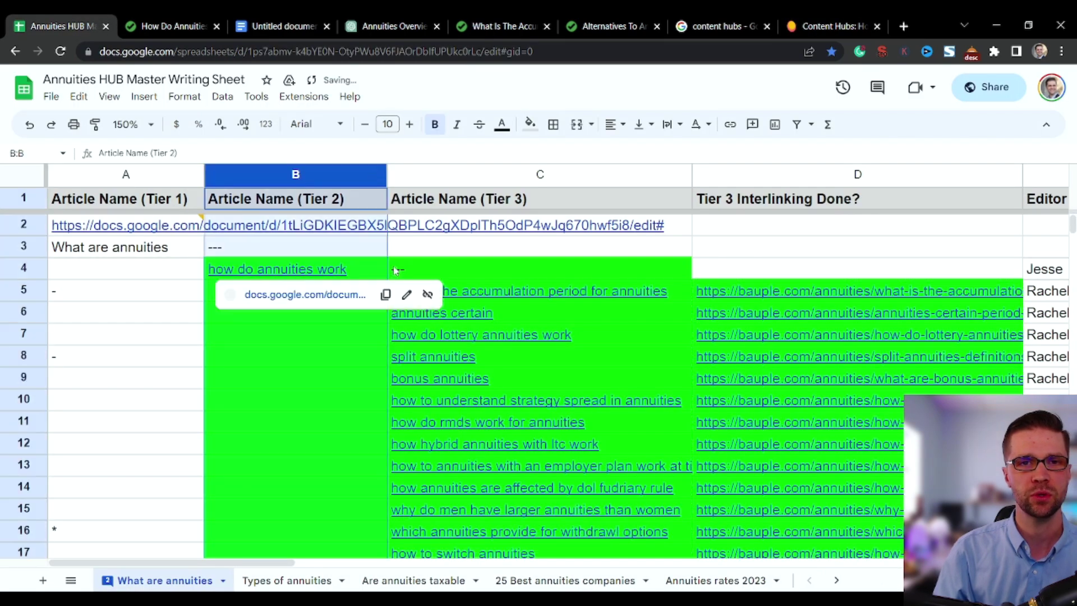
left_click(828, 25)
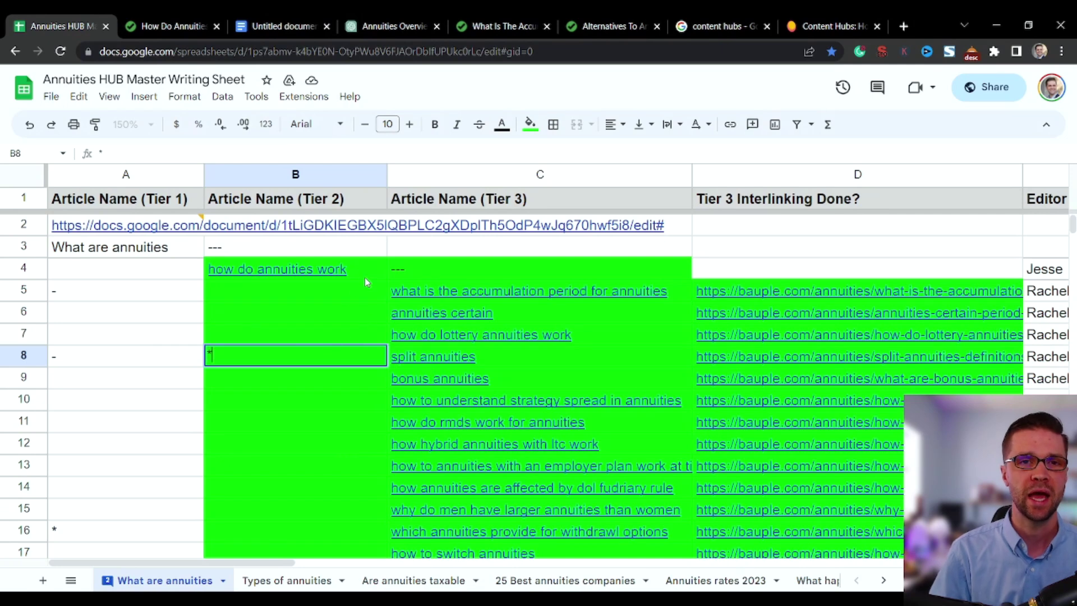
Enter an asterisk in cell B8 of the master sheet and review the "how do annuities work" cluster
left_click(364, 277)
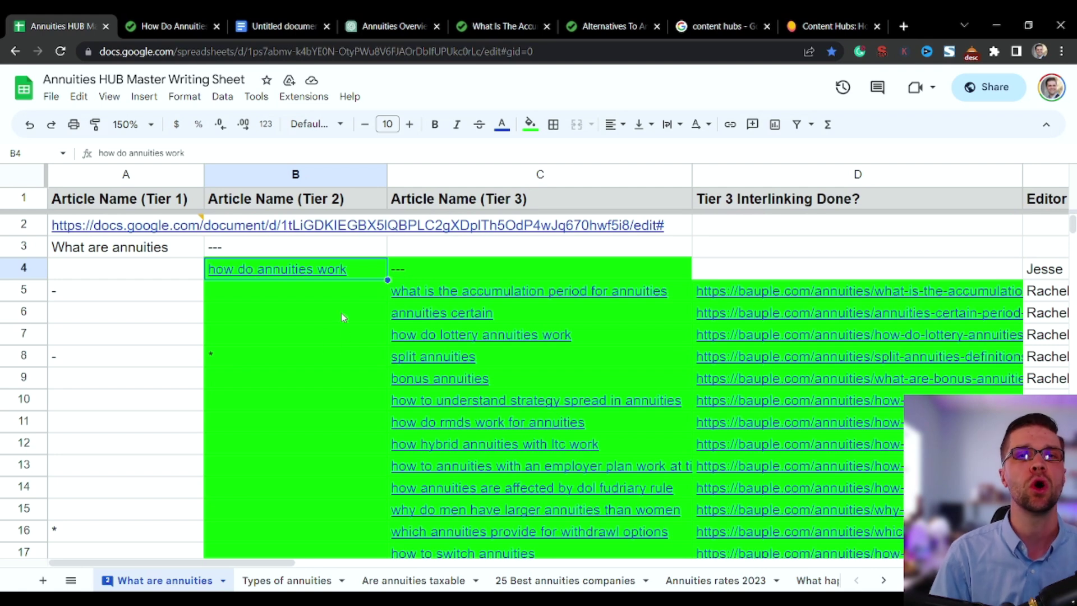
scroll(328, 306, "down", 1)
scroll(328, 310, "up", 1)
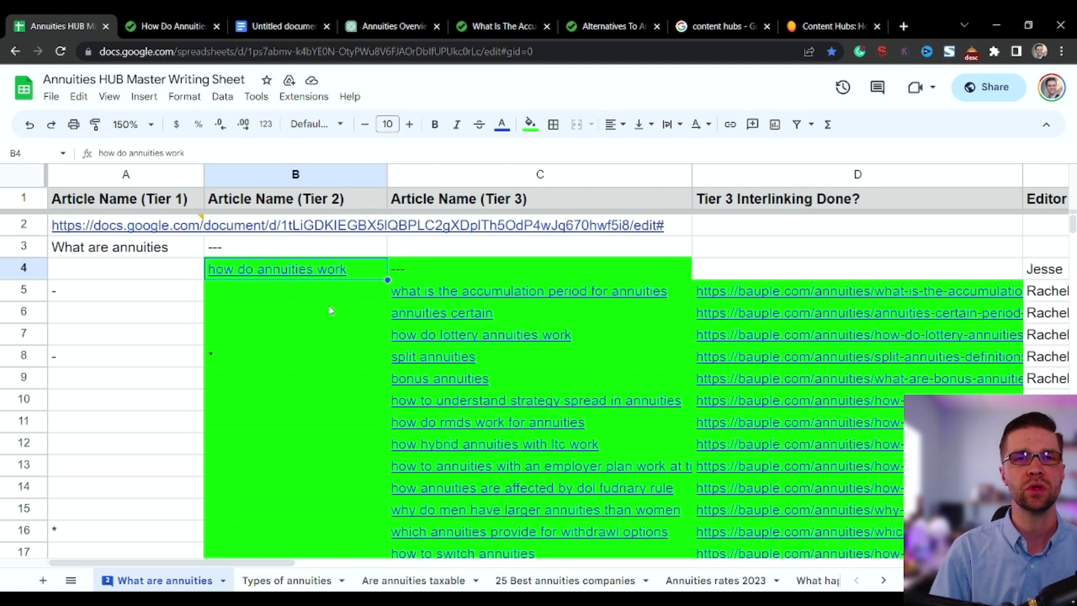
scroll(328, 305, "down", 1)
scroll(329, 302, "up", 1)
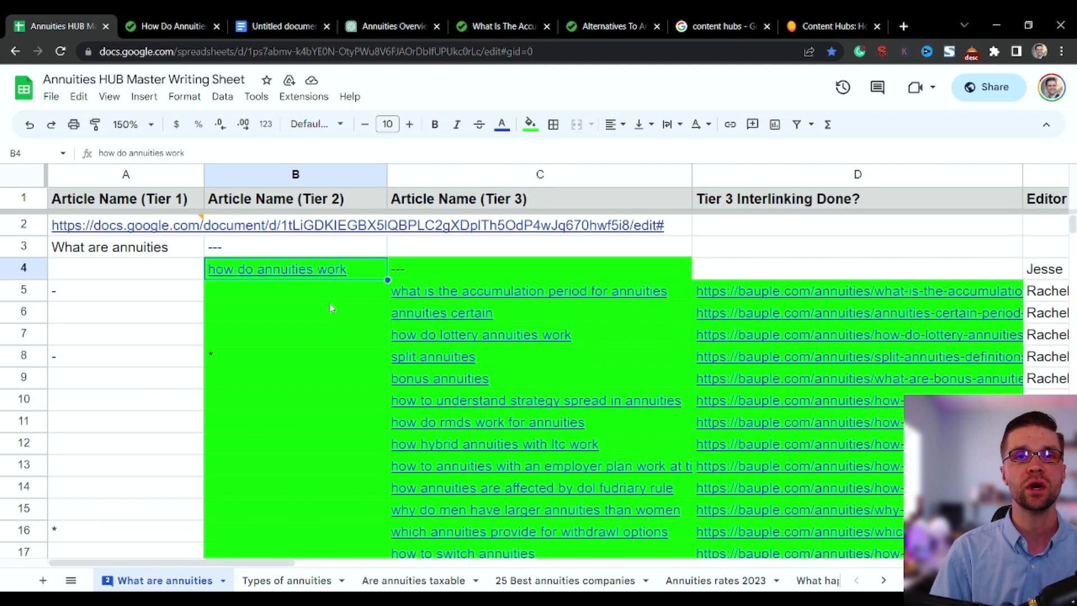
Examine how the "What are annuities" hub relates to its Tier 2 and Tier 3 articles, including the "split annuities" row
left_click(135, 254)
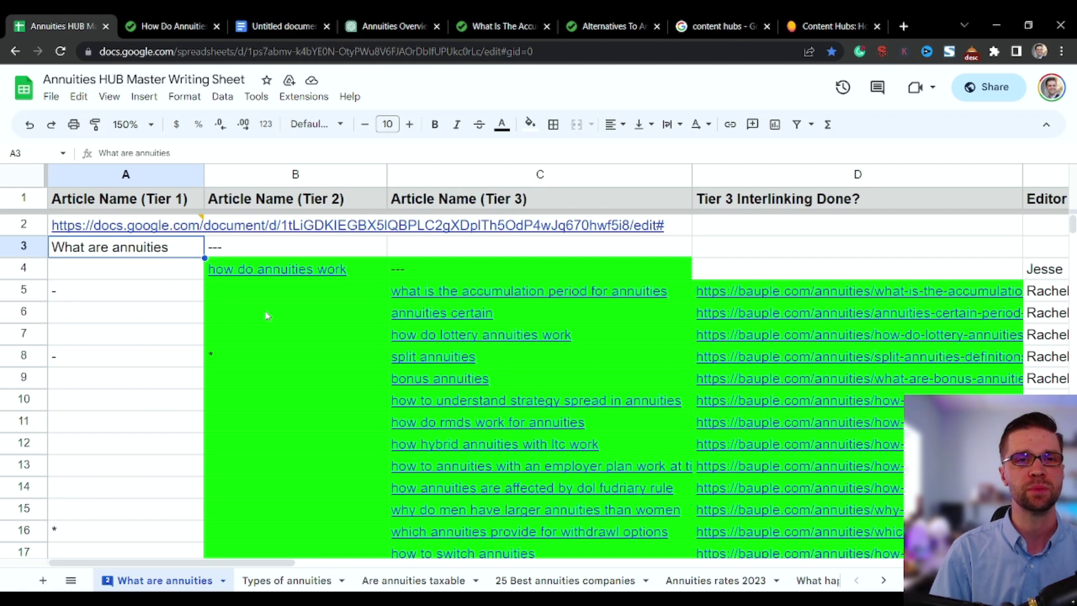
scroll(286, 324, "down", 1)
left_click(561, 299)
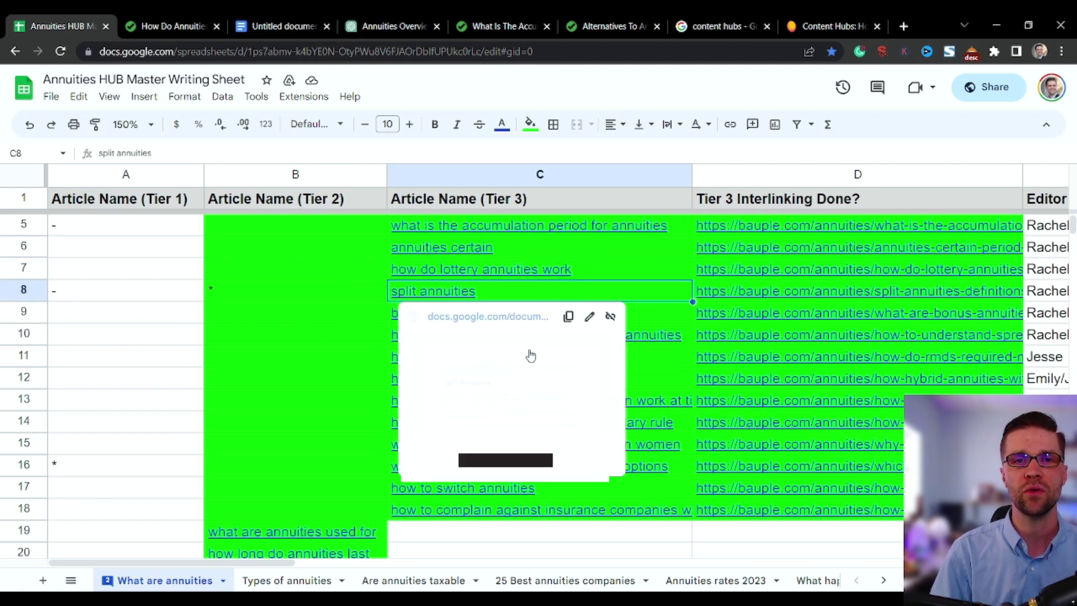
left_click(320, 293)
left_click(492, 176)
scroll(325, 323, "up", 1)
scroll(459, 295, "down", 1)
scroll(463, 314, "up", 1)
scroll(516, 385, "down", 1)
scroll(316, 275, "up", 1)
left_click(295, 174)
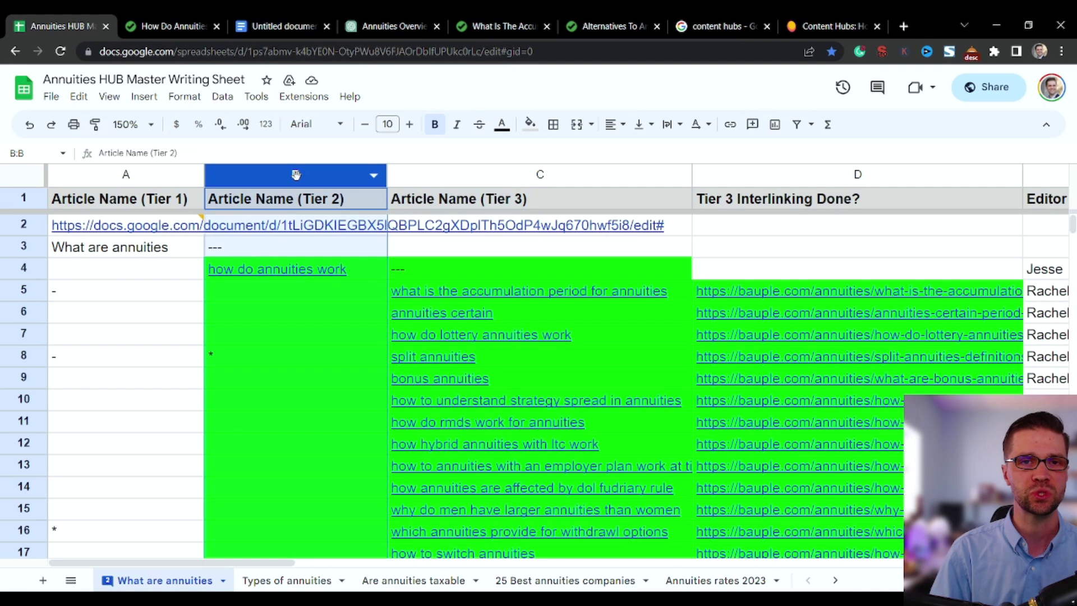
left_click(127, 174)
left_click(275, 352)
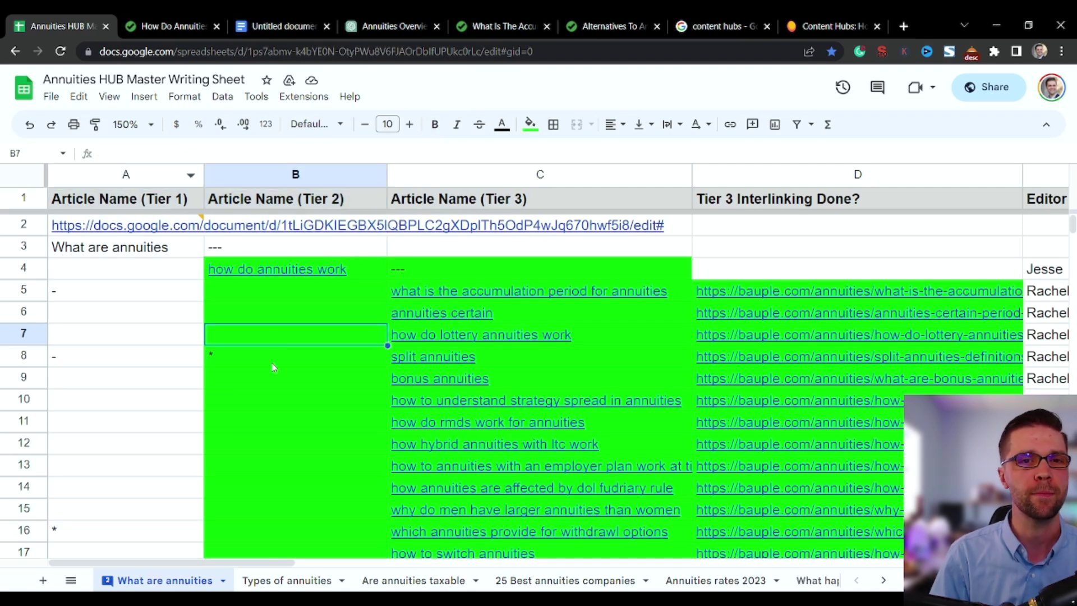
scroll(302, 359, "down", 1)
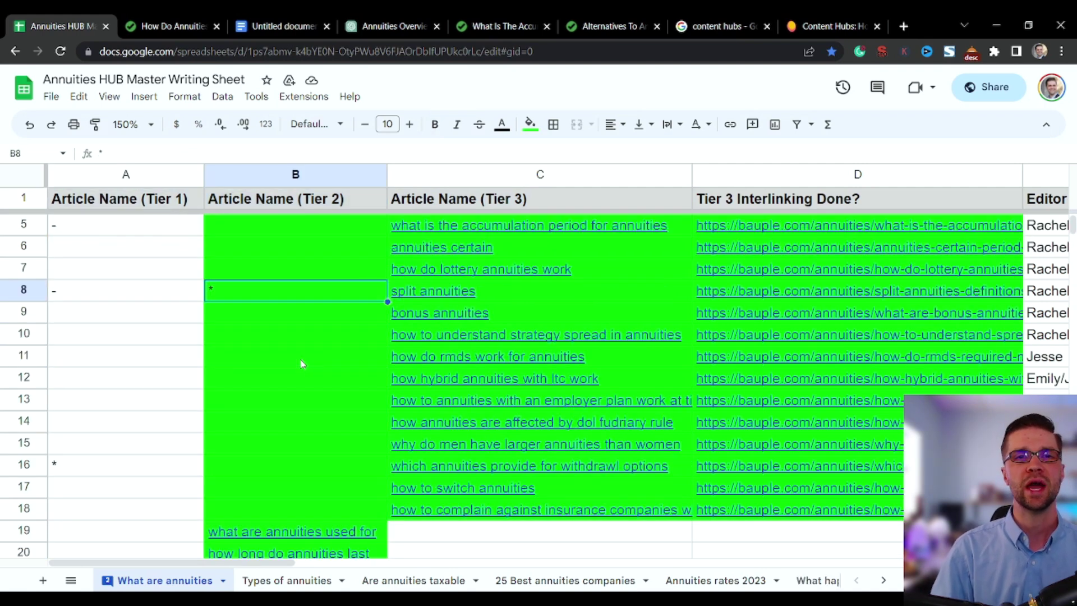